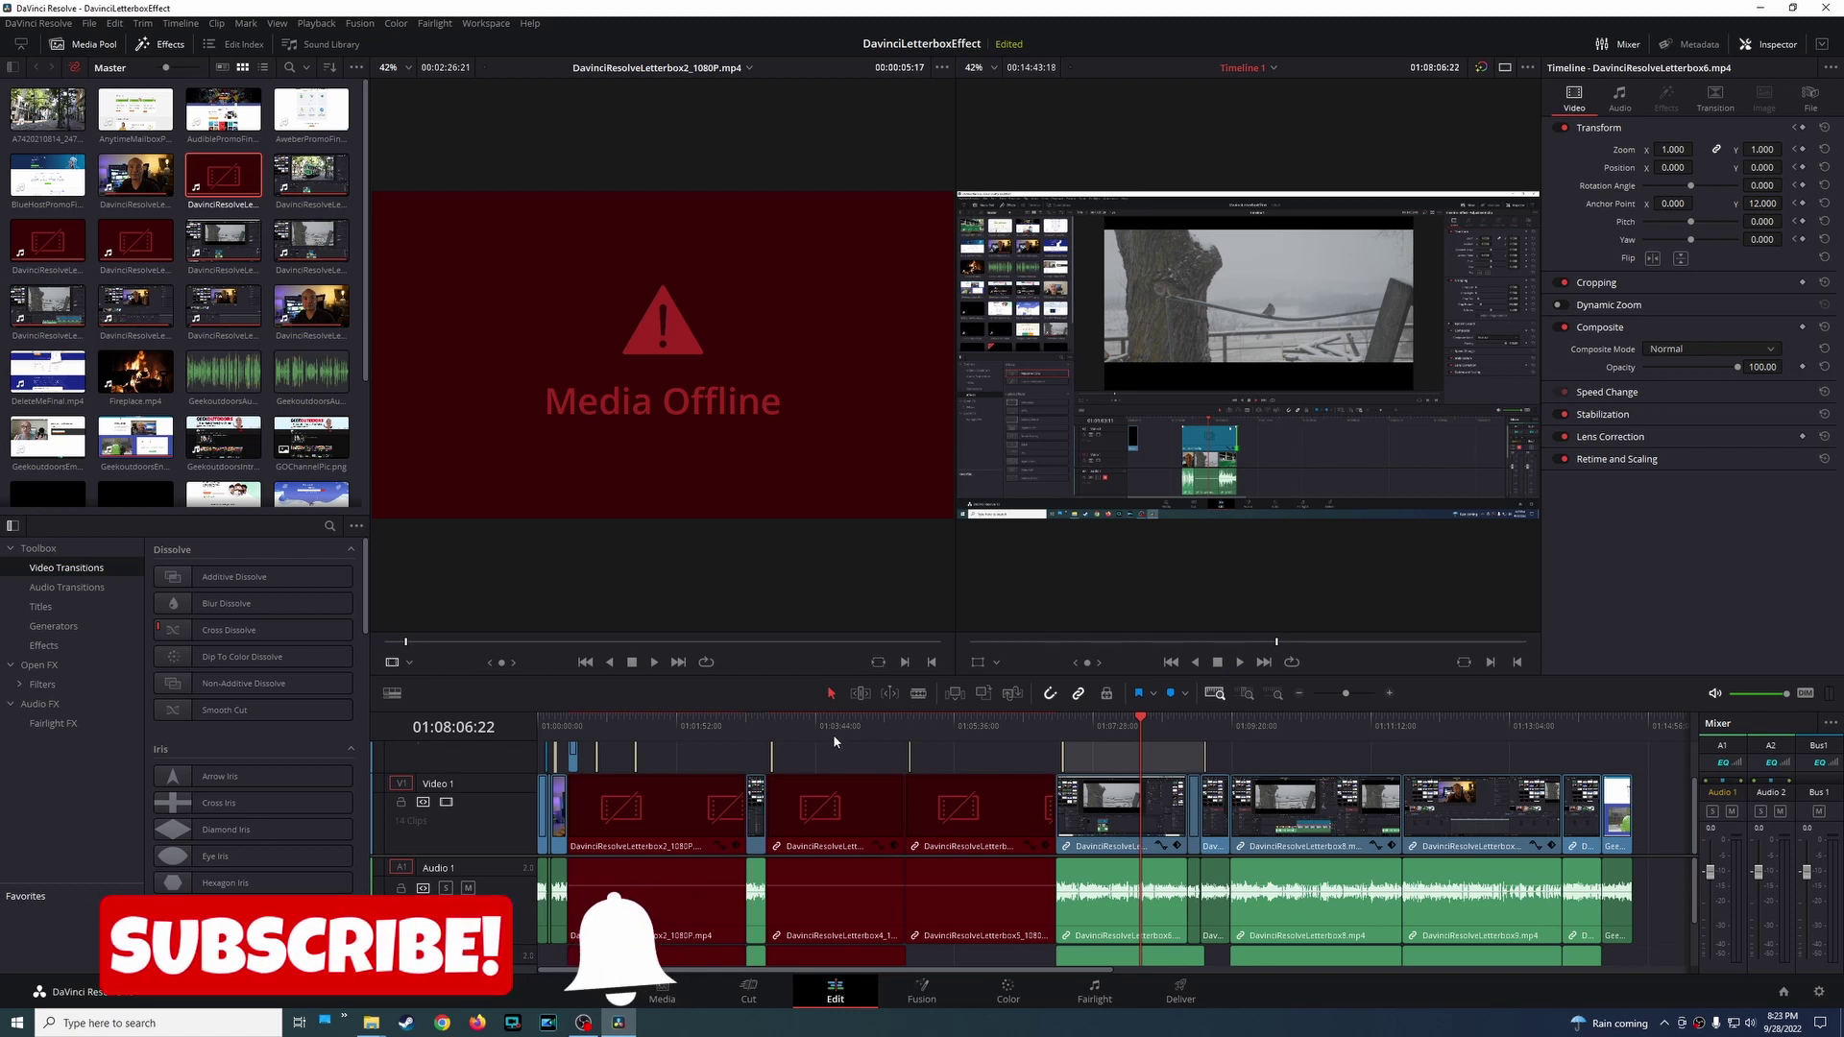
Step: Play the timeline and jump the playhead to the red offline clips to reveal Media Offline
key(space)
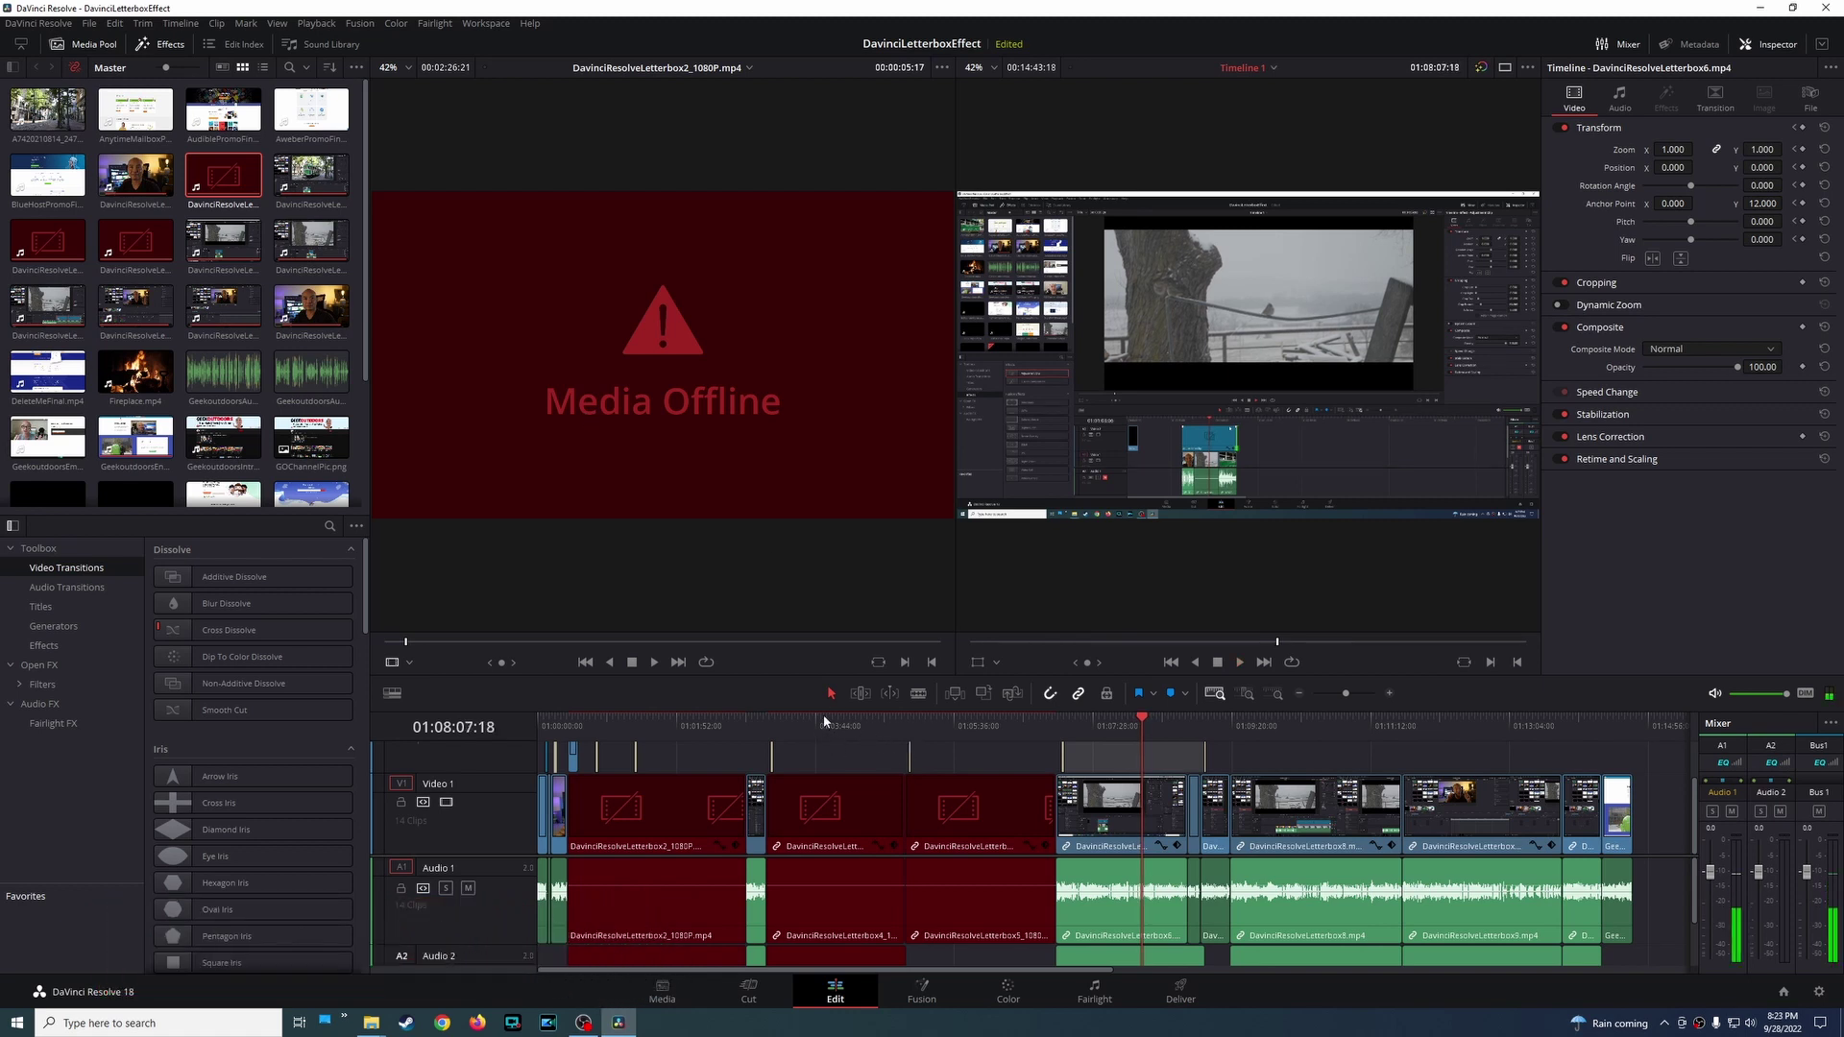
click(823, 732)
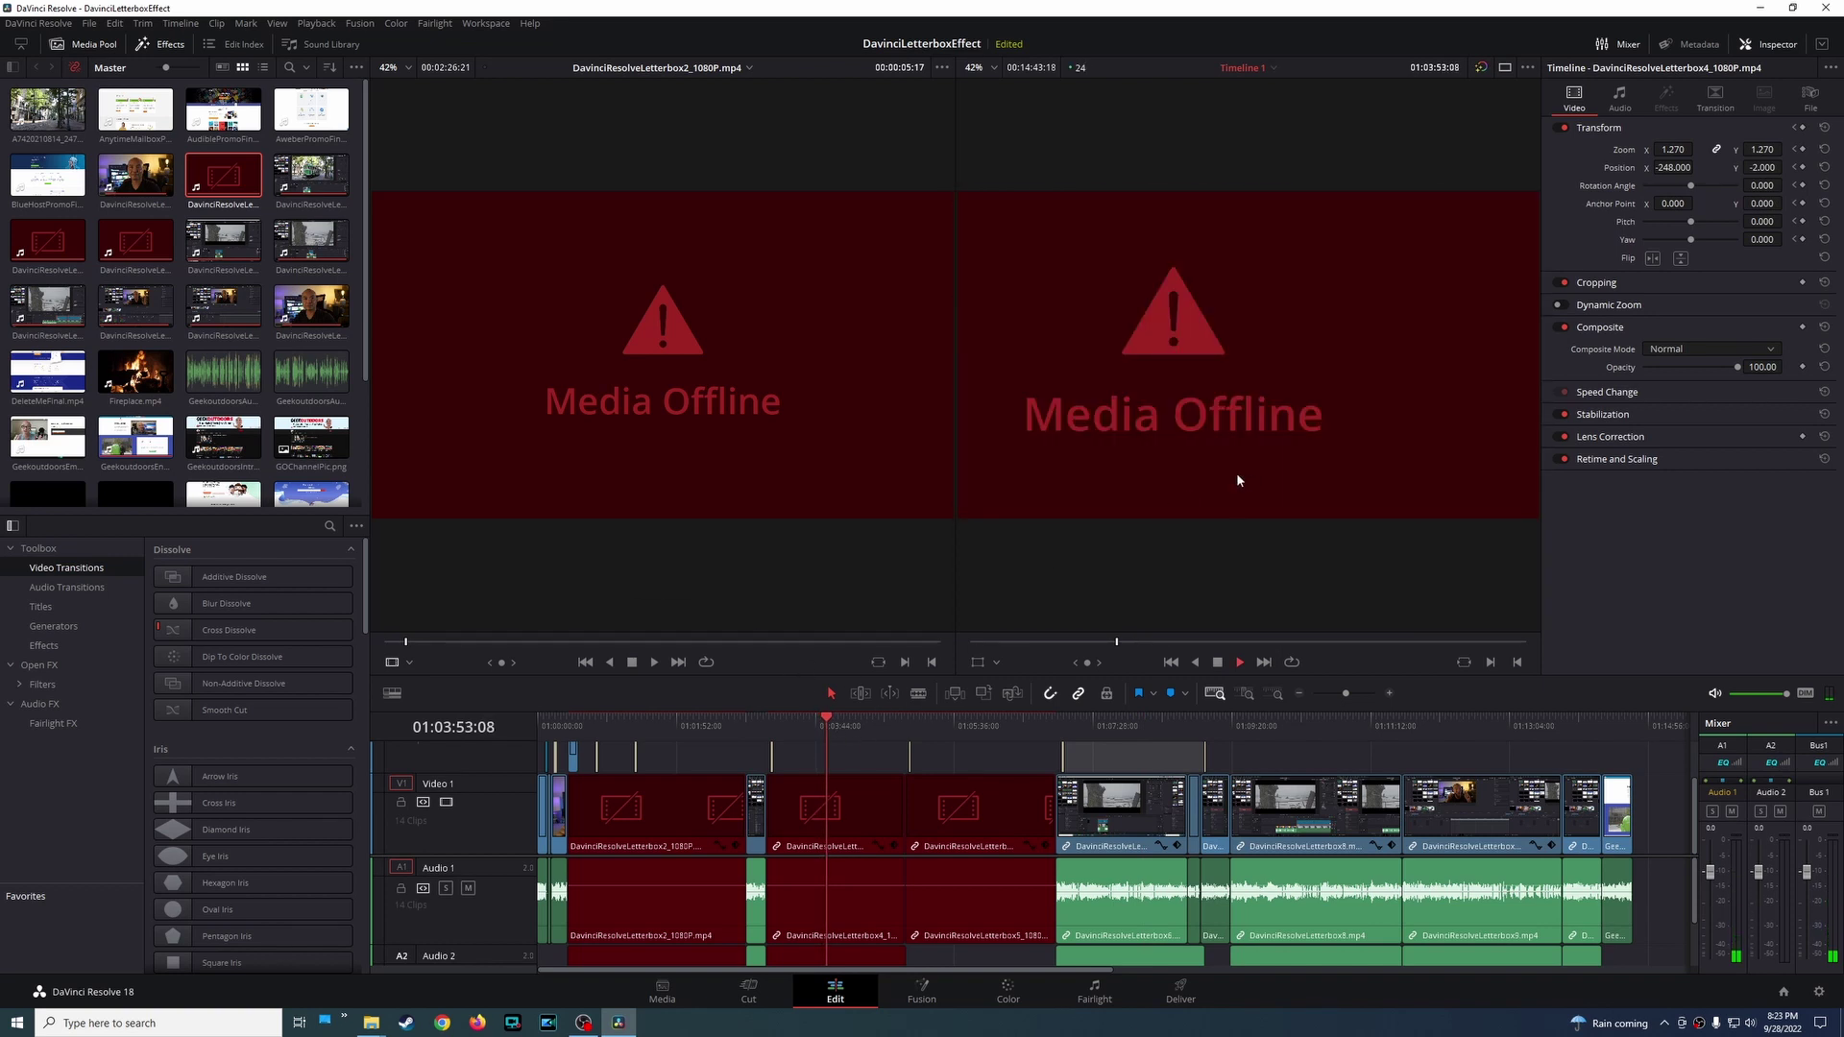
key(space)
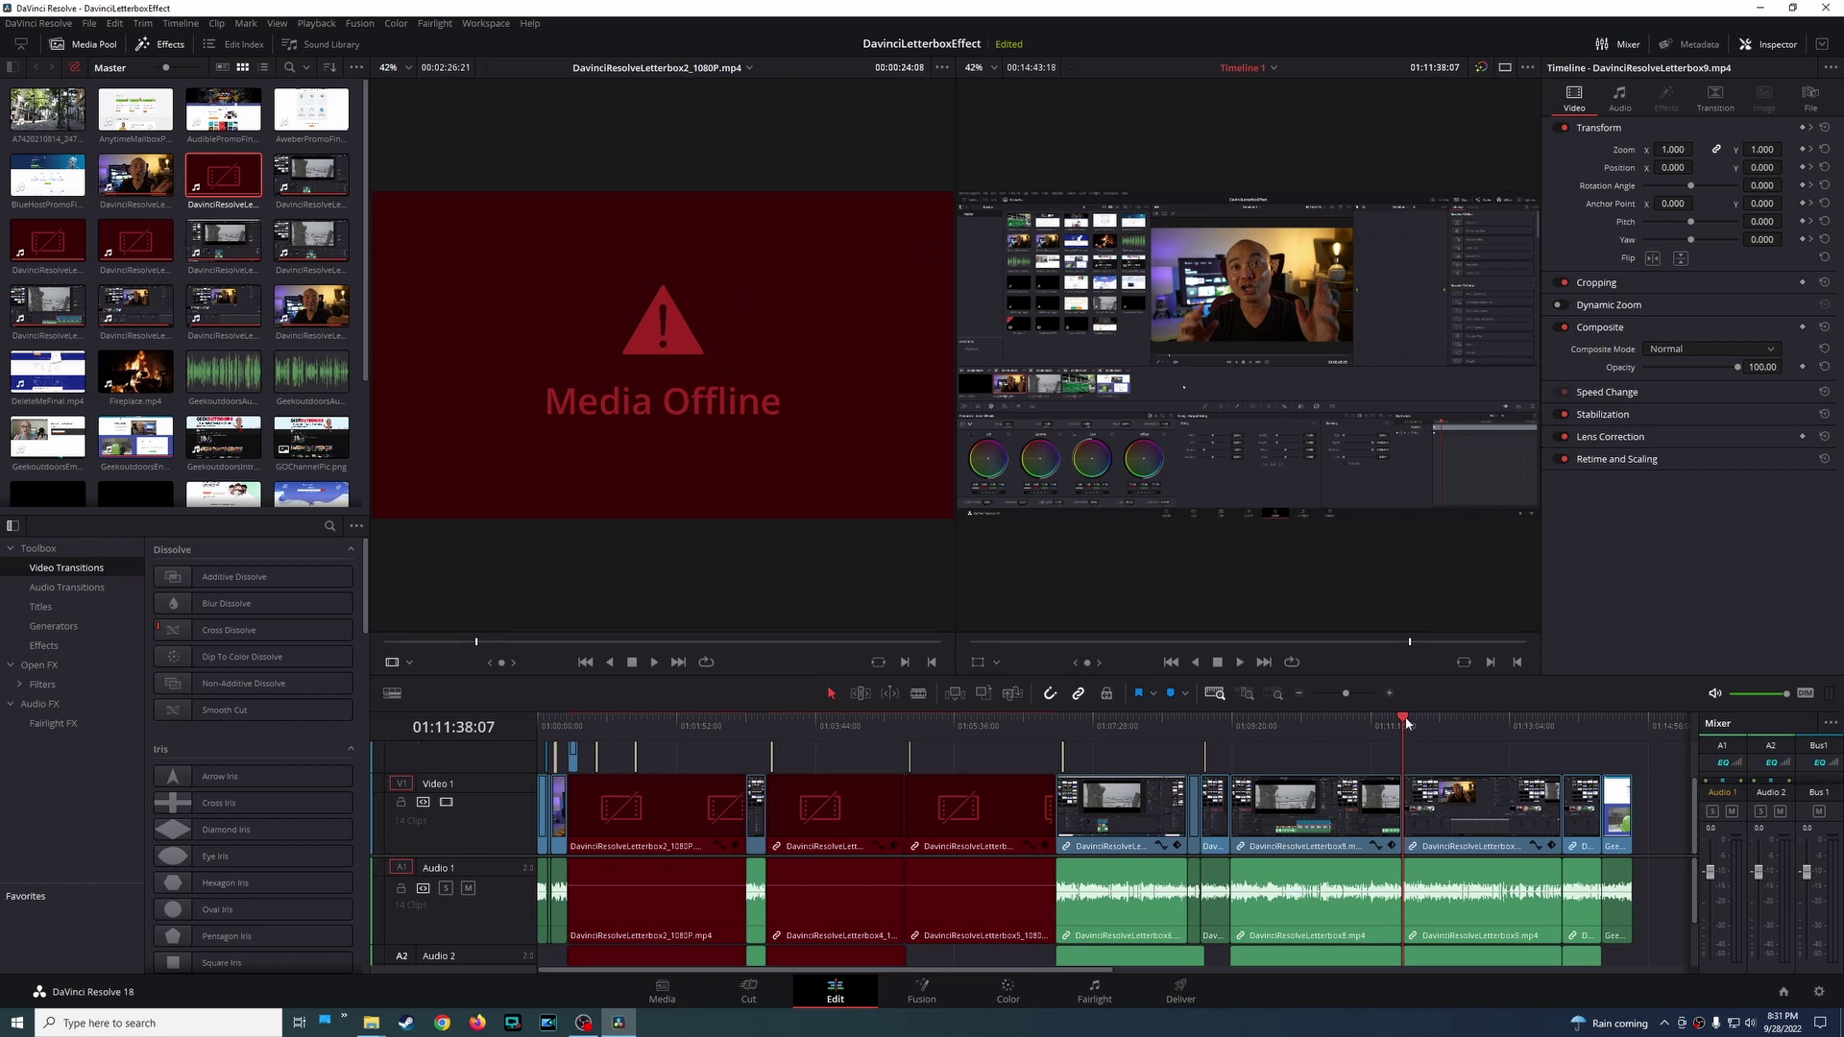
Step: Load DavinciResolveLetterbox2_1080P.mp4 into the source viewer and play it, confirming it shows Media Offline
drag(1405, 721, 1431, 722)
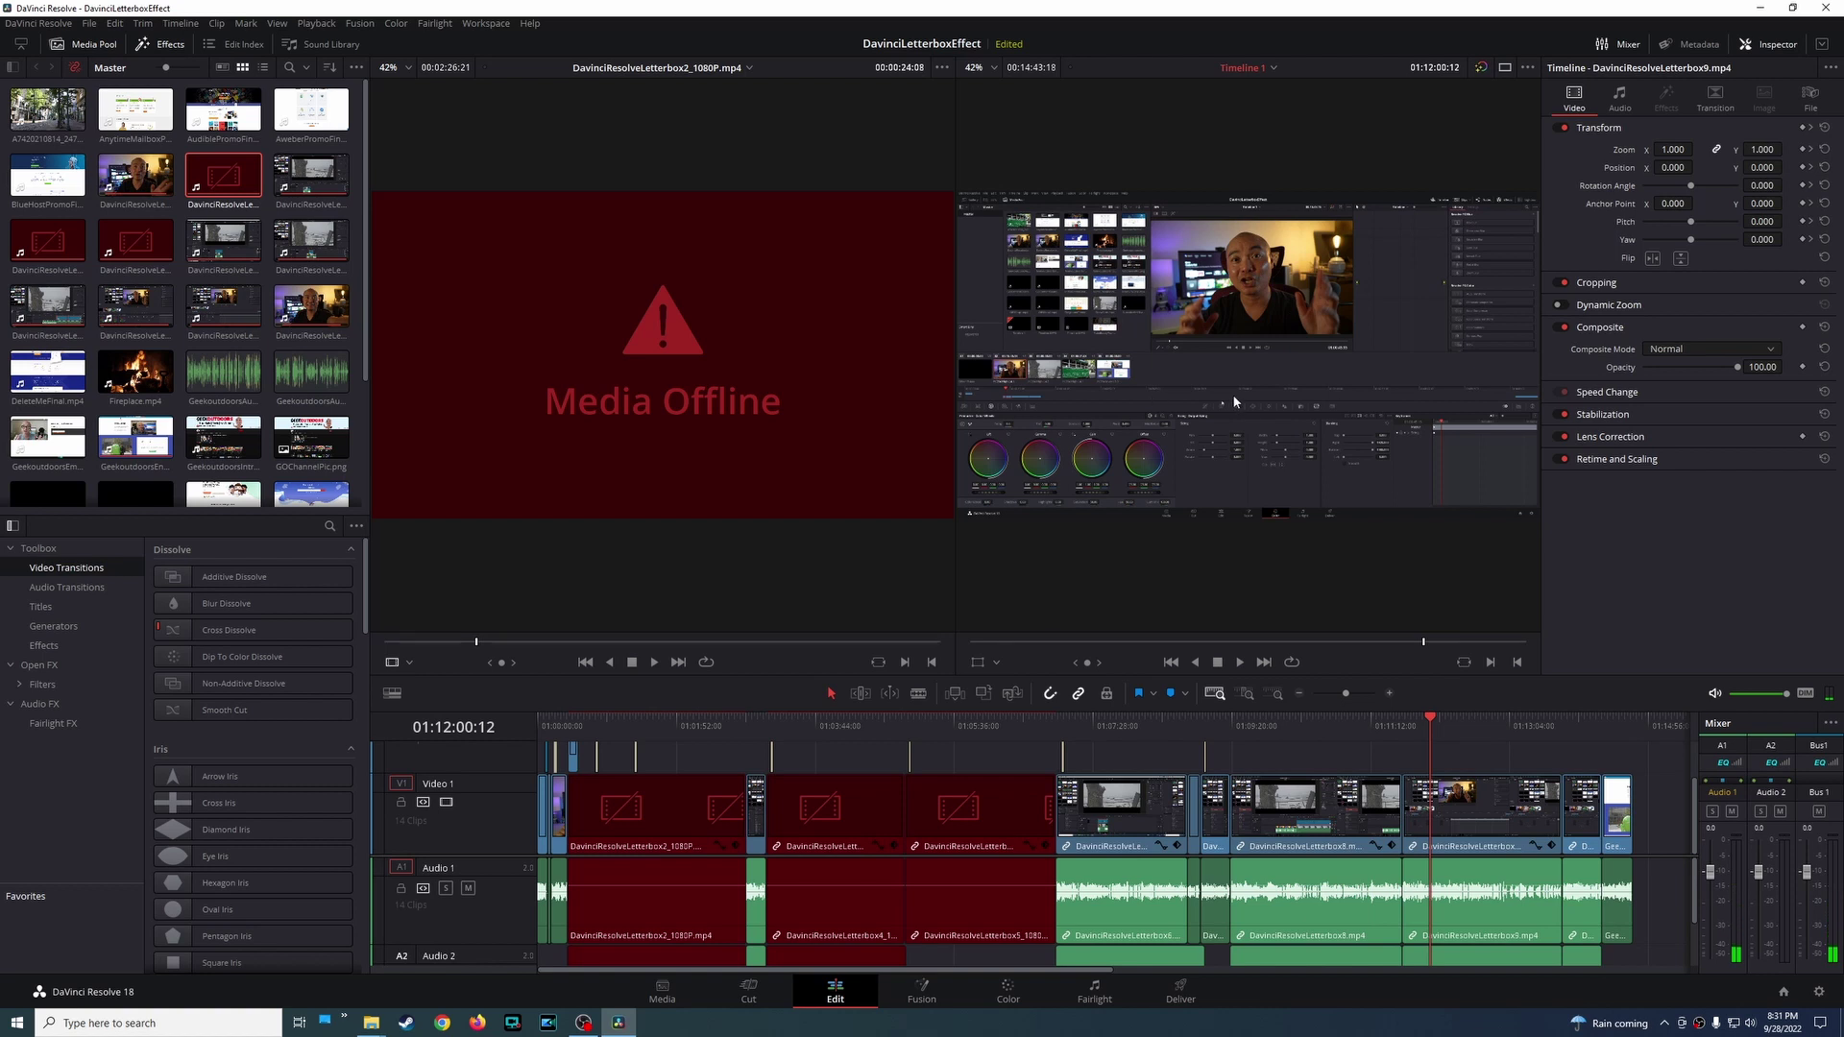
click(855, 400)
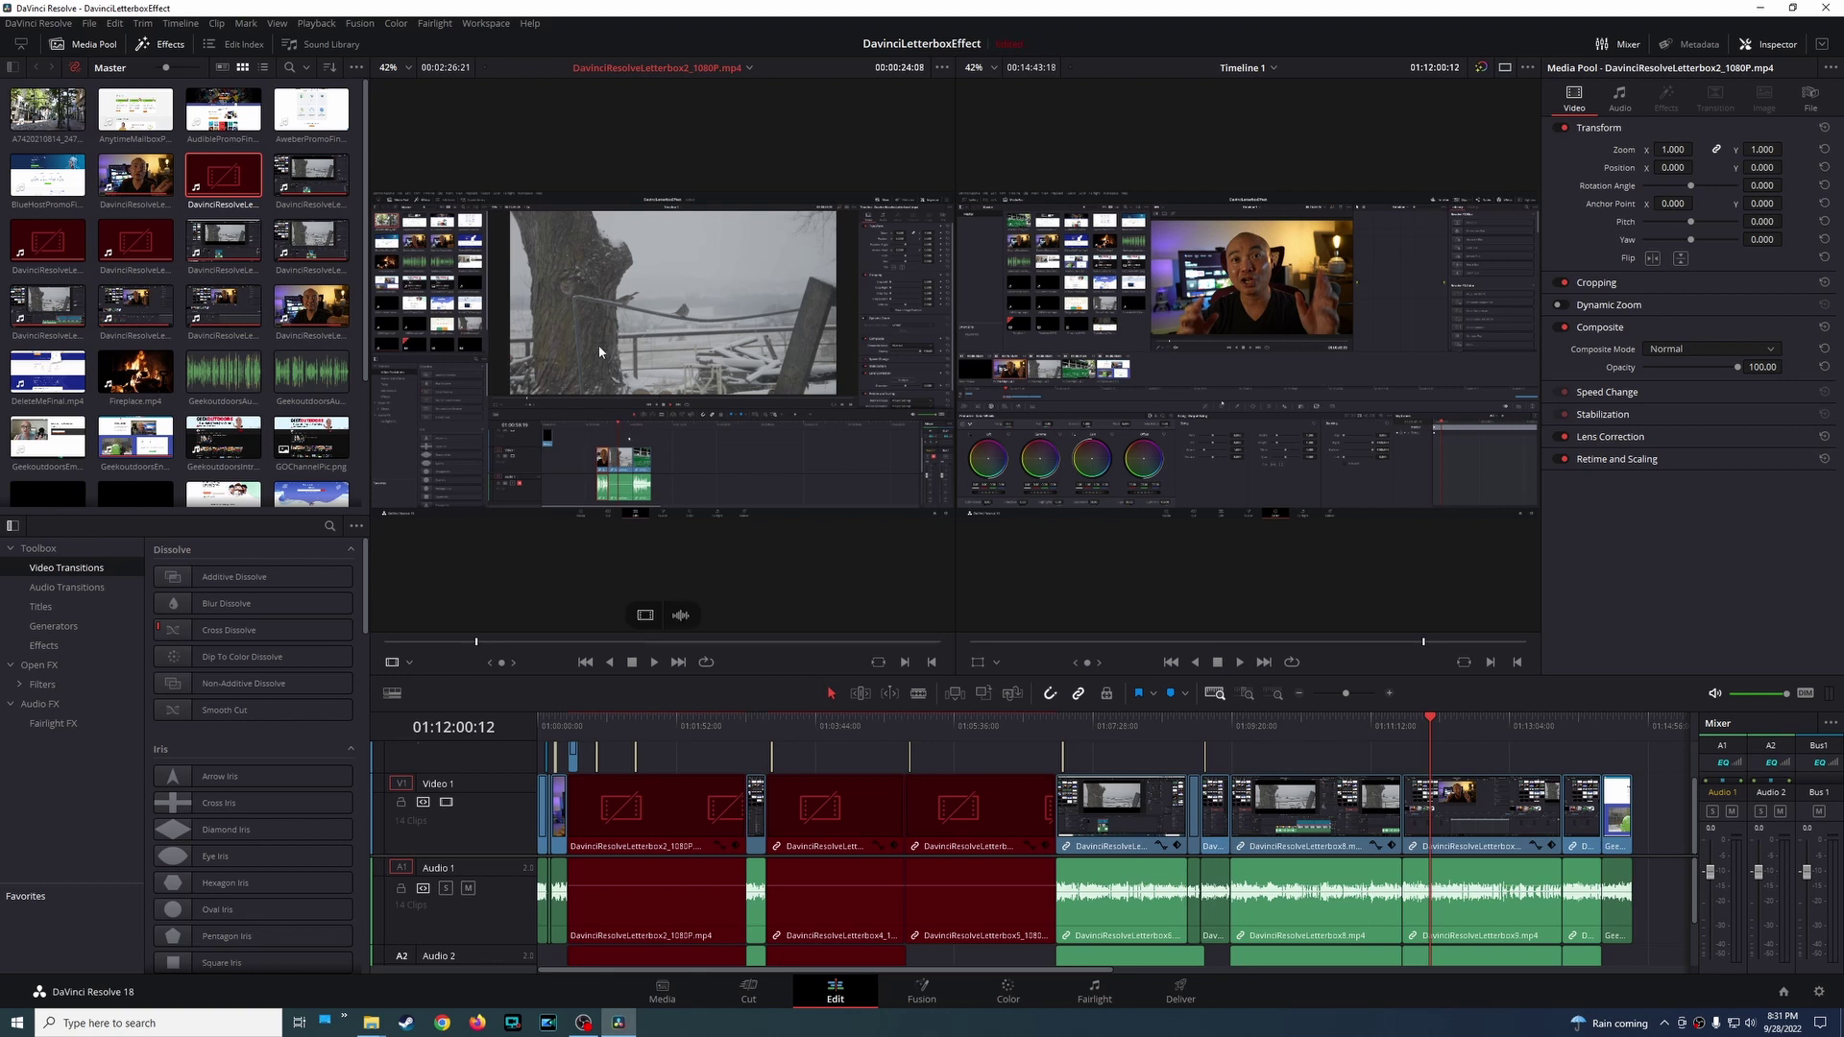
key(space)
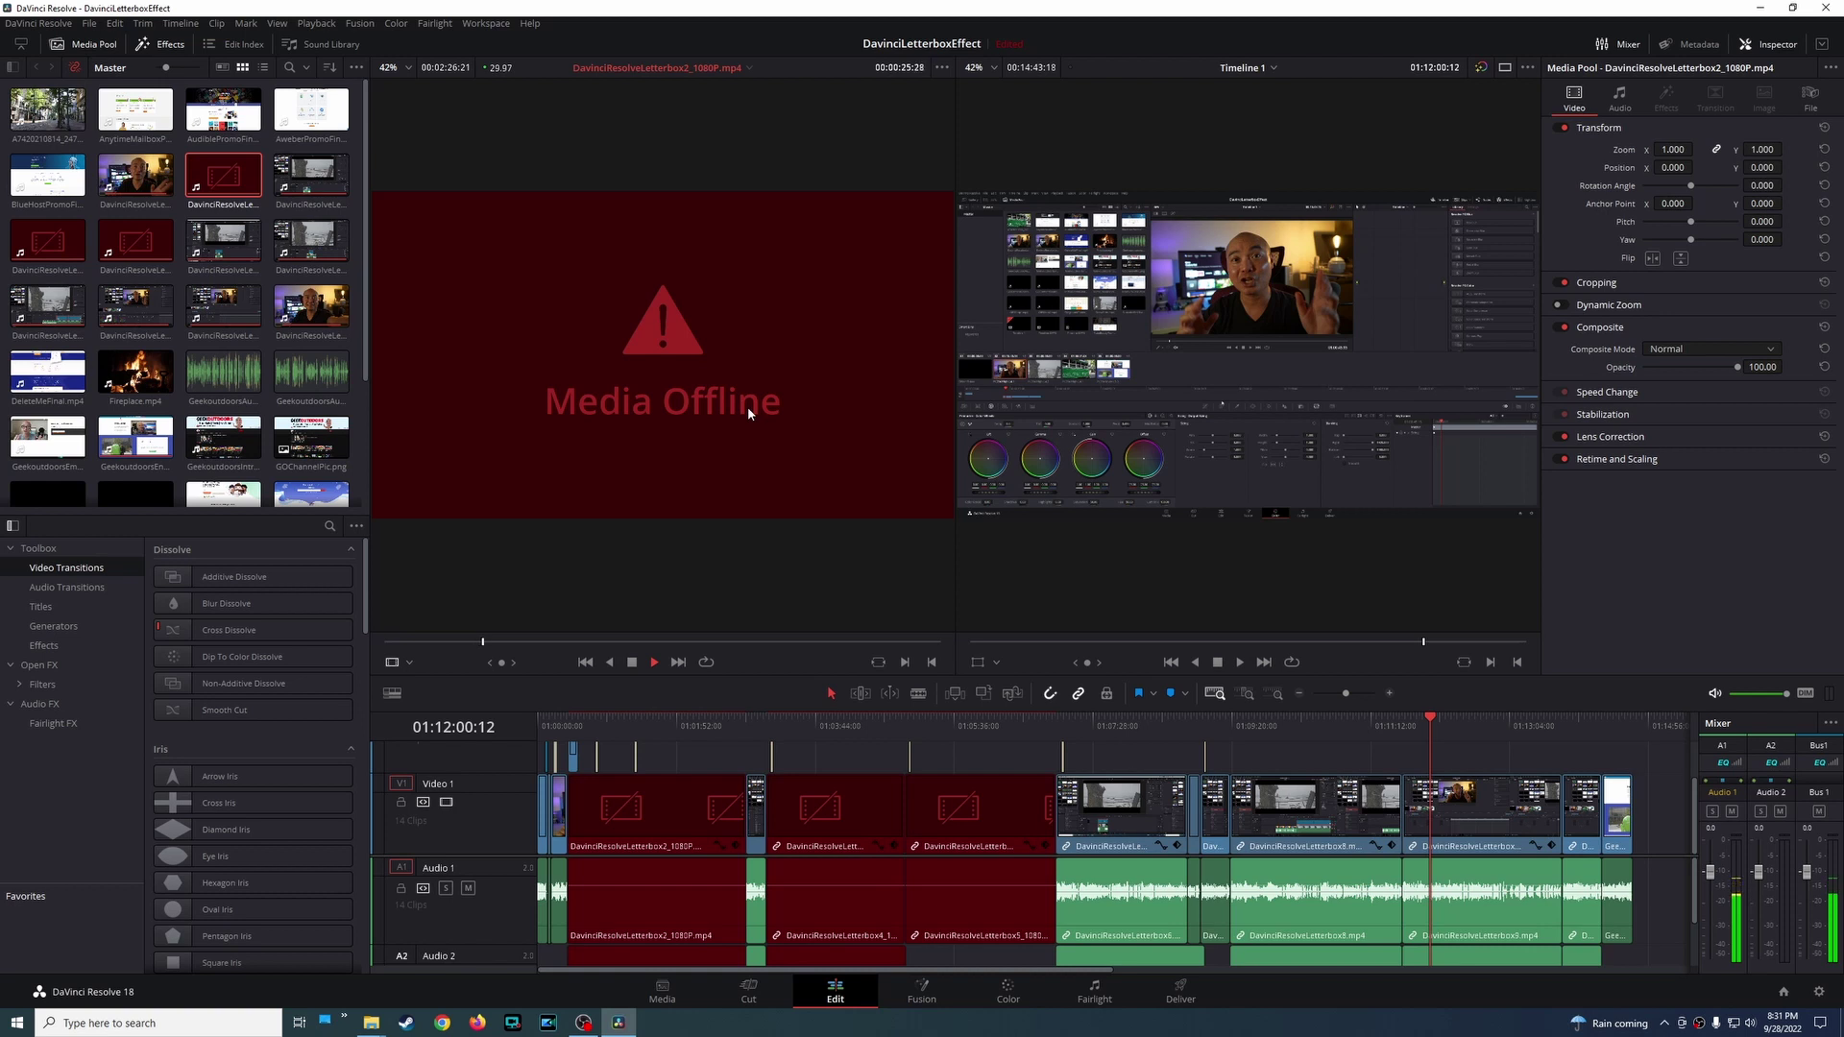
key(space)
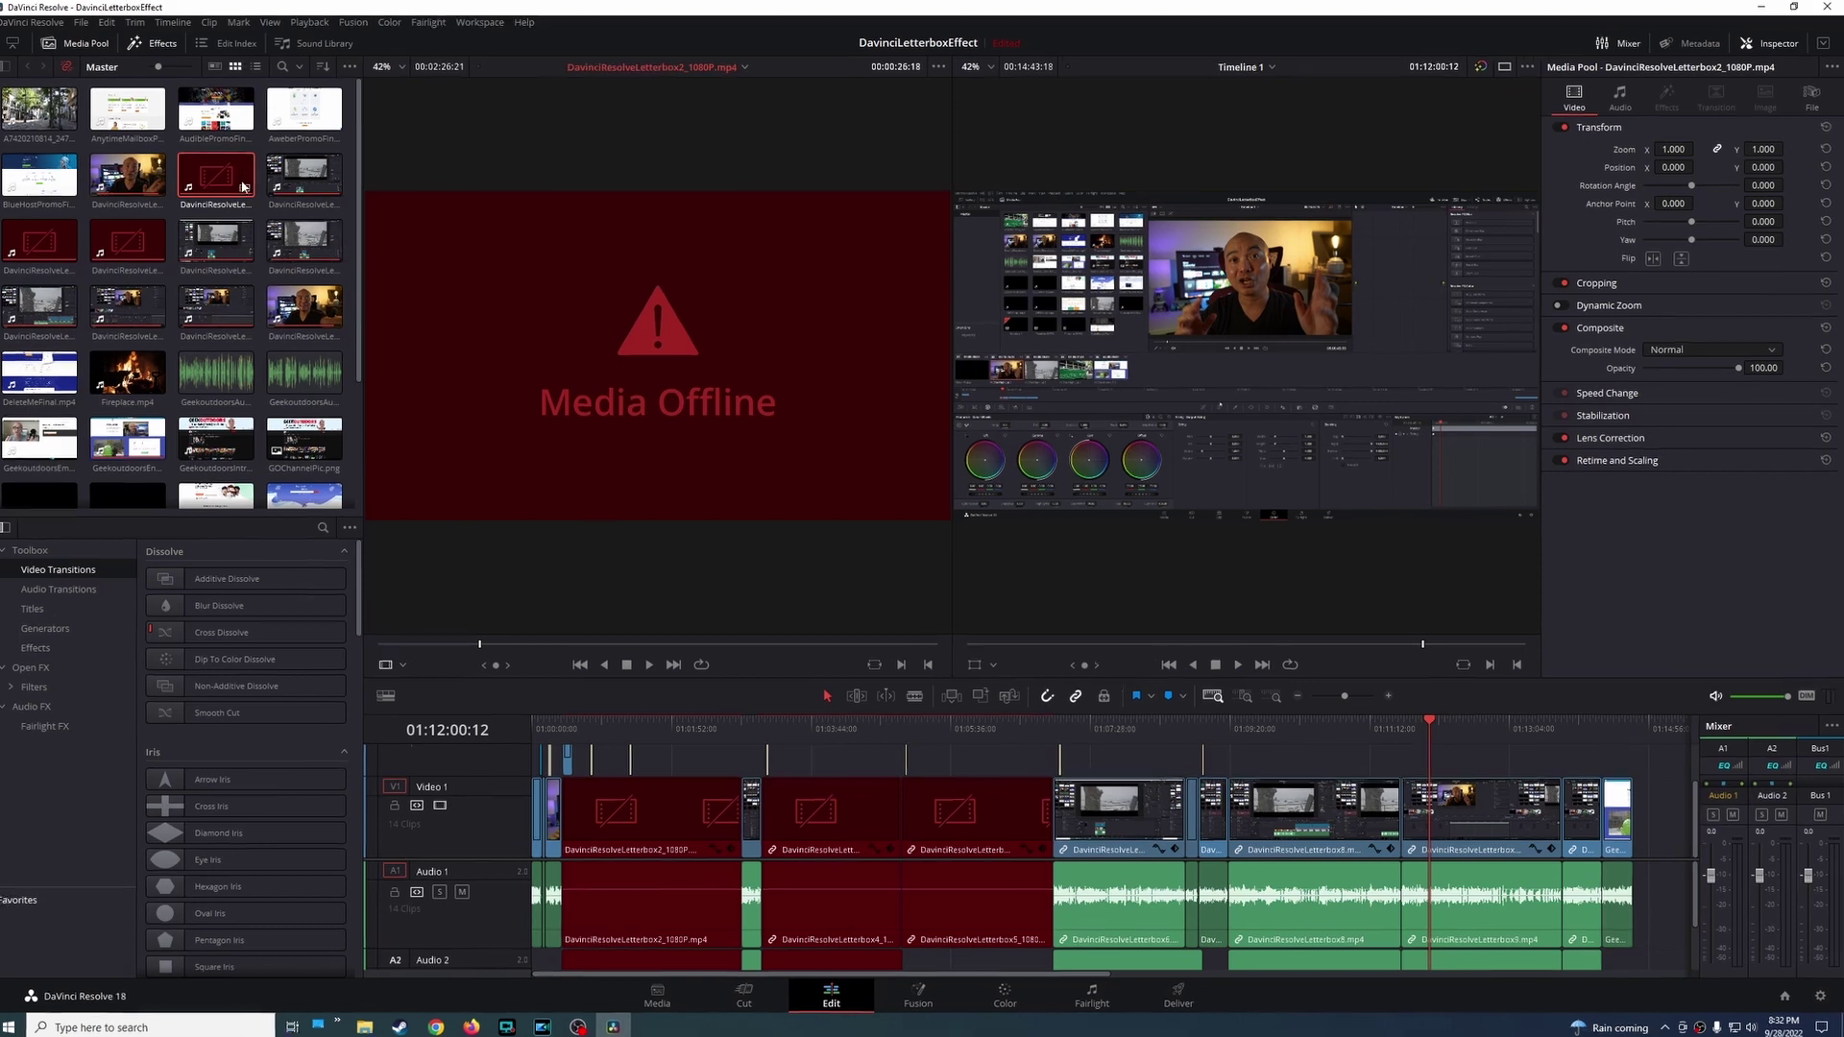
right_click(79, 179)
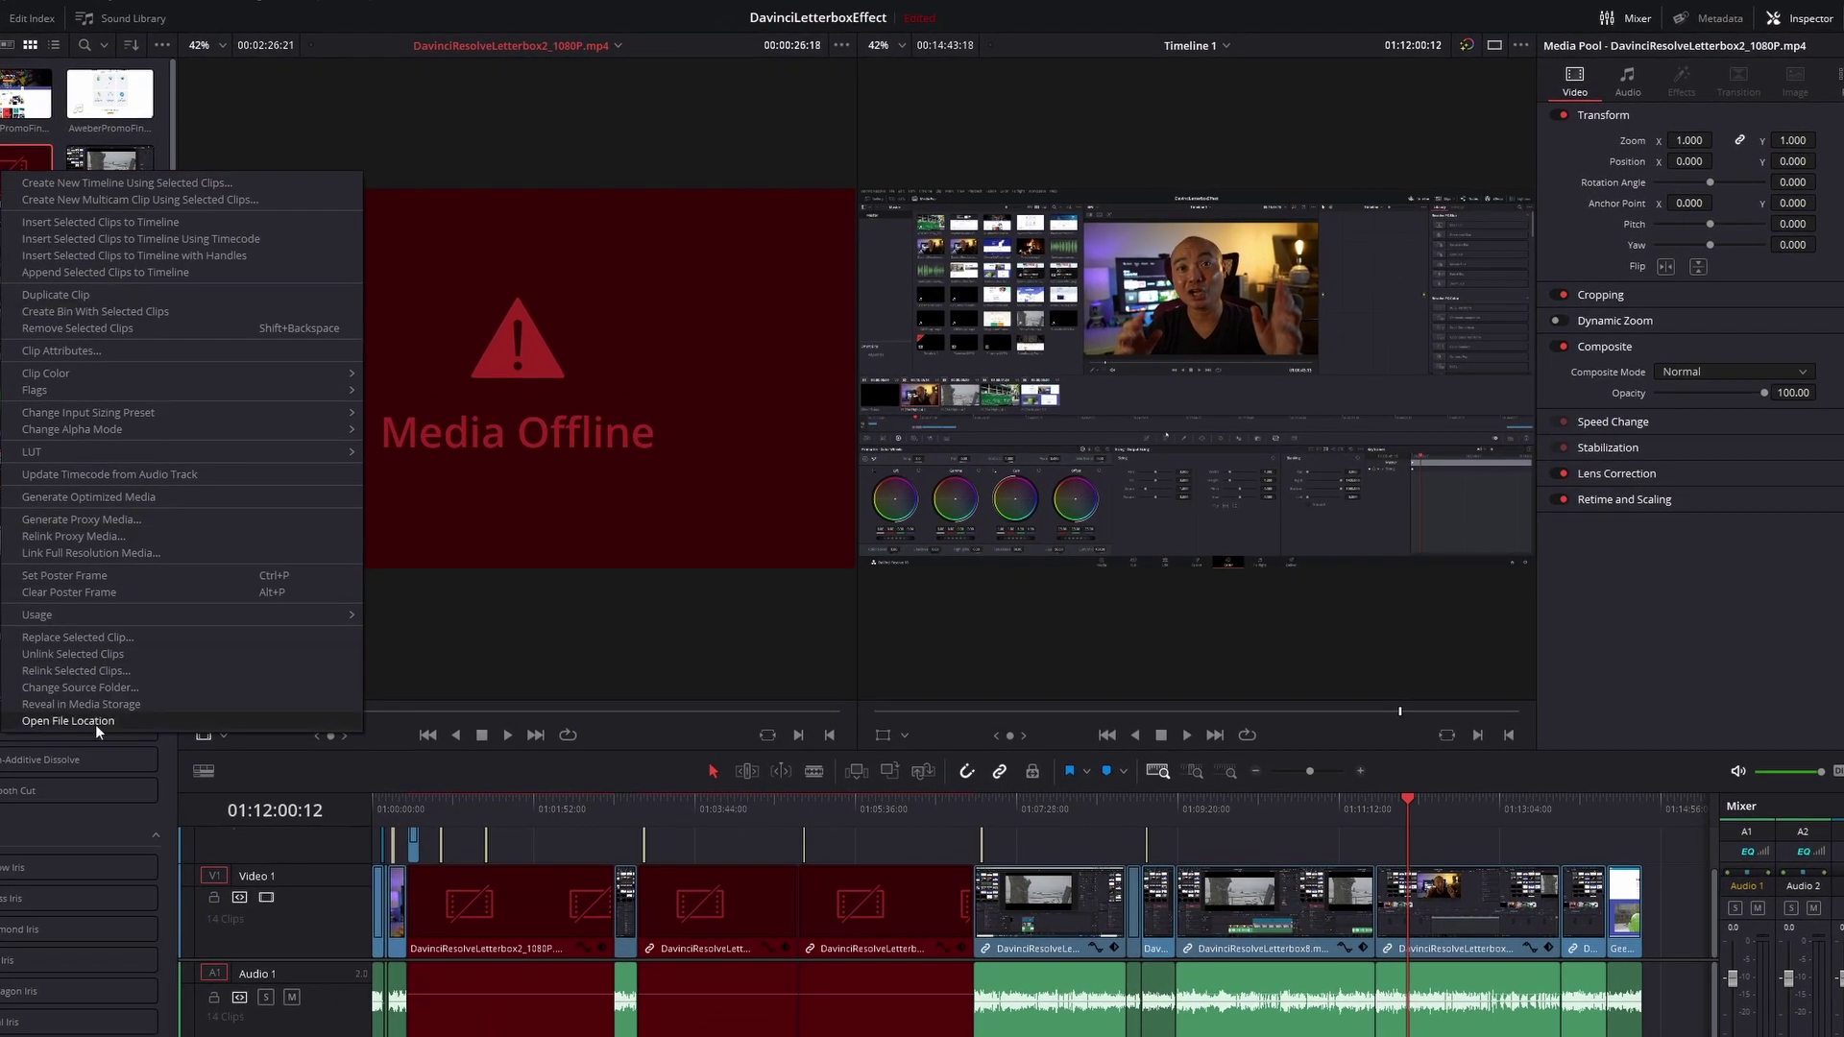
click(96, 722)
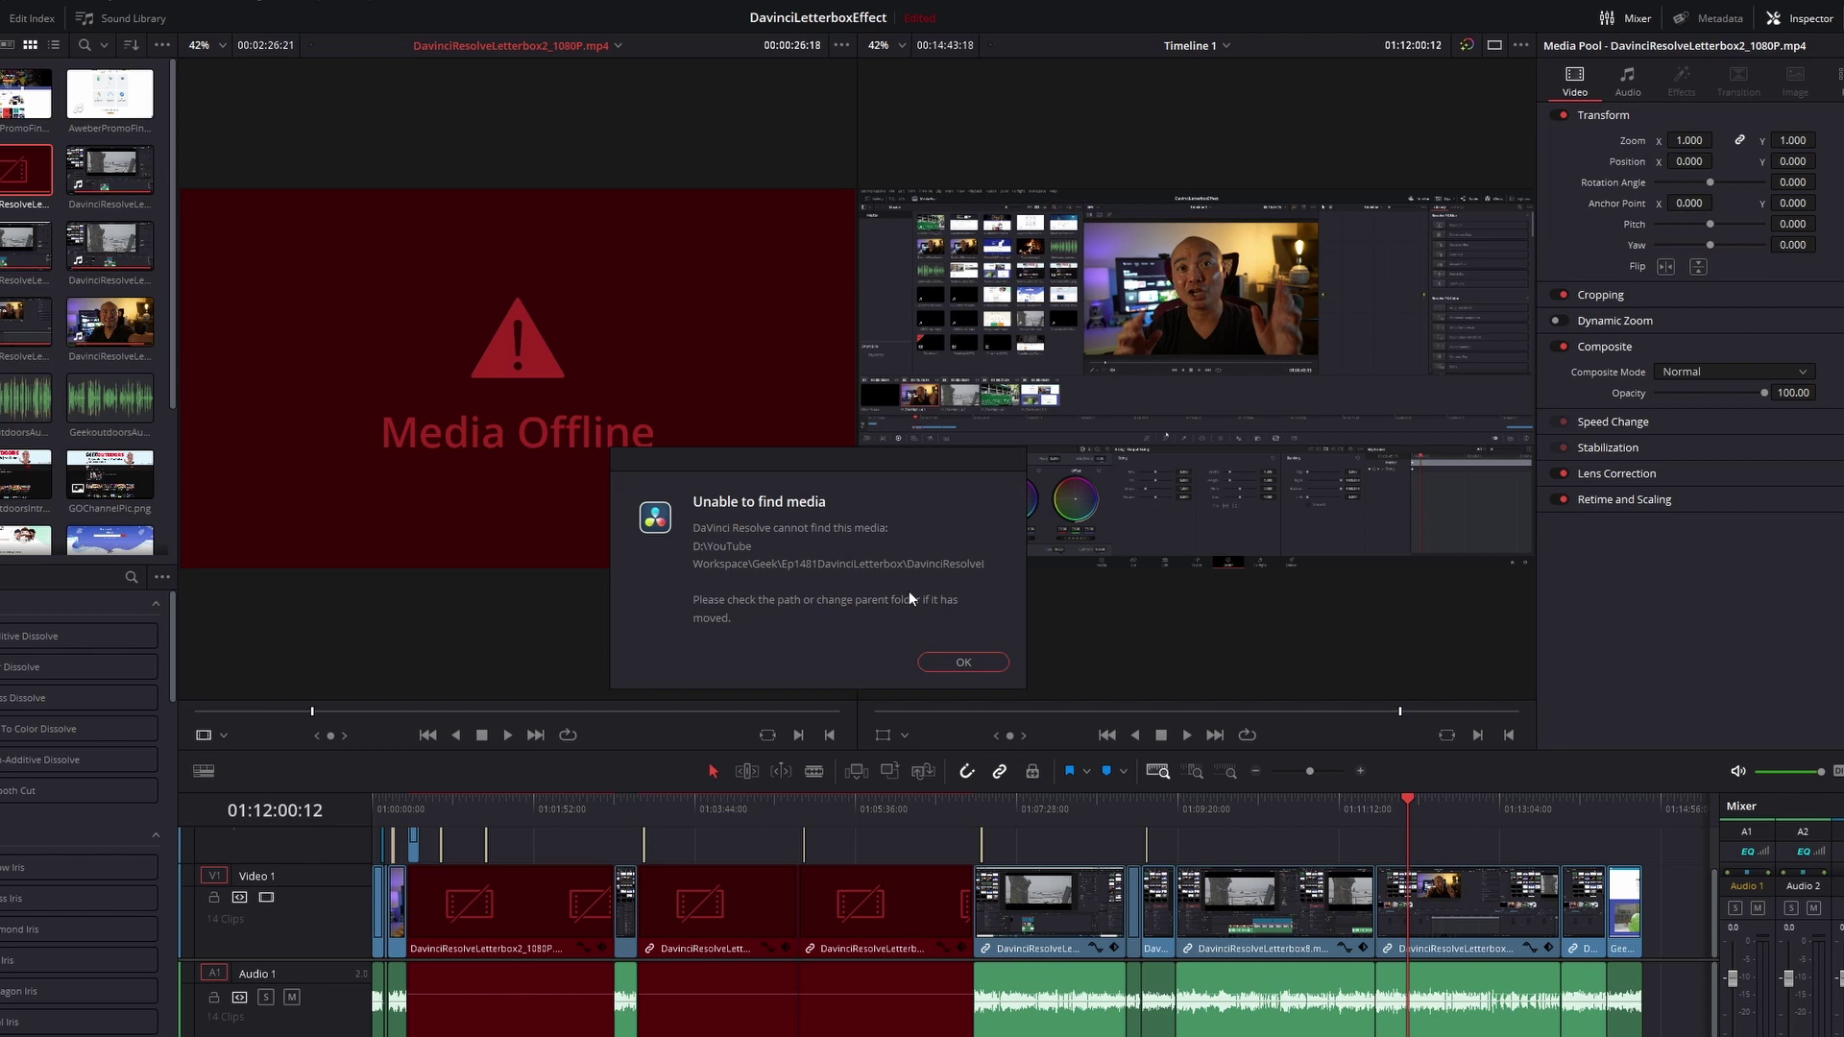
click(963, 663)
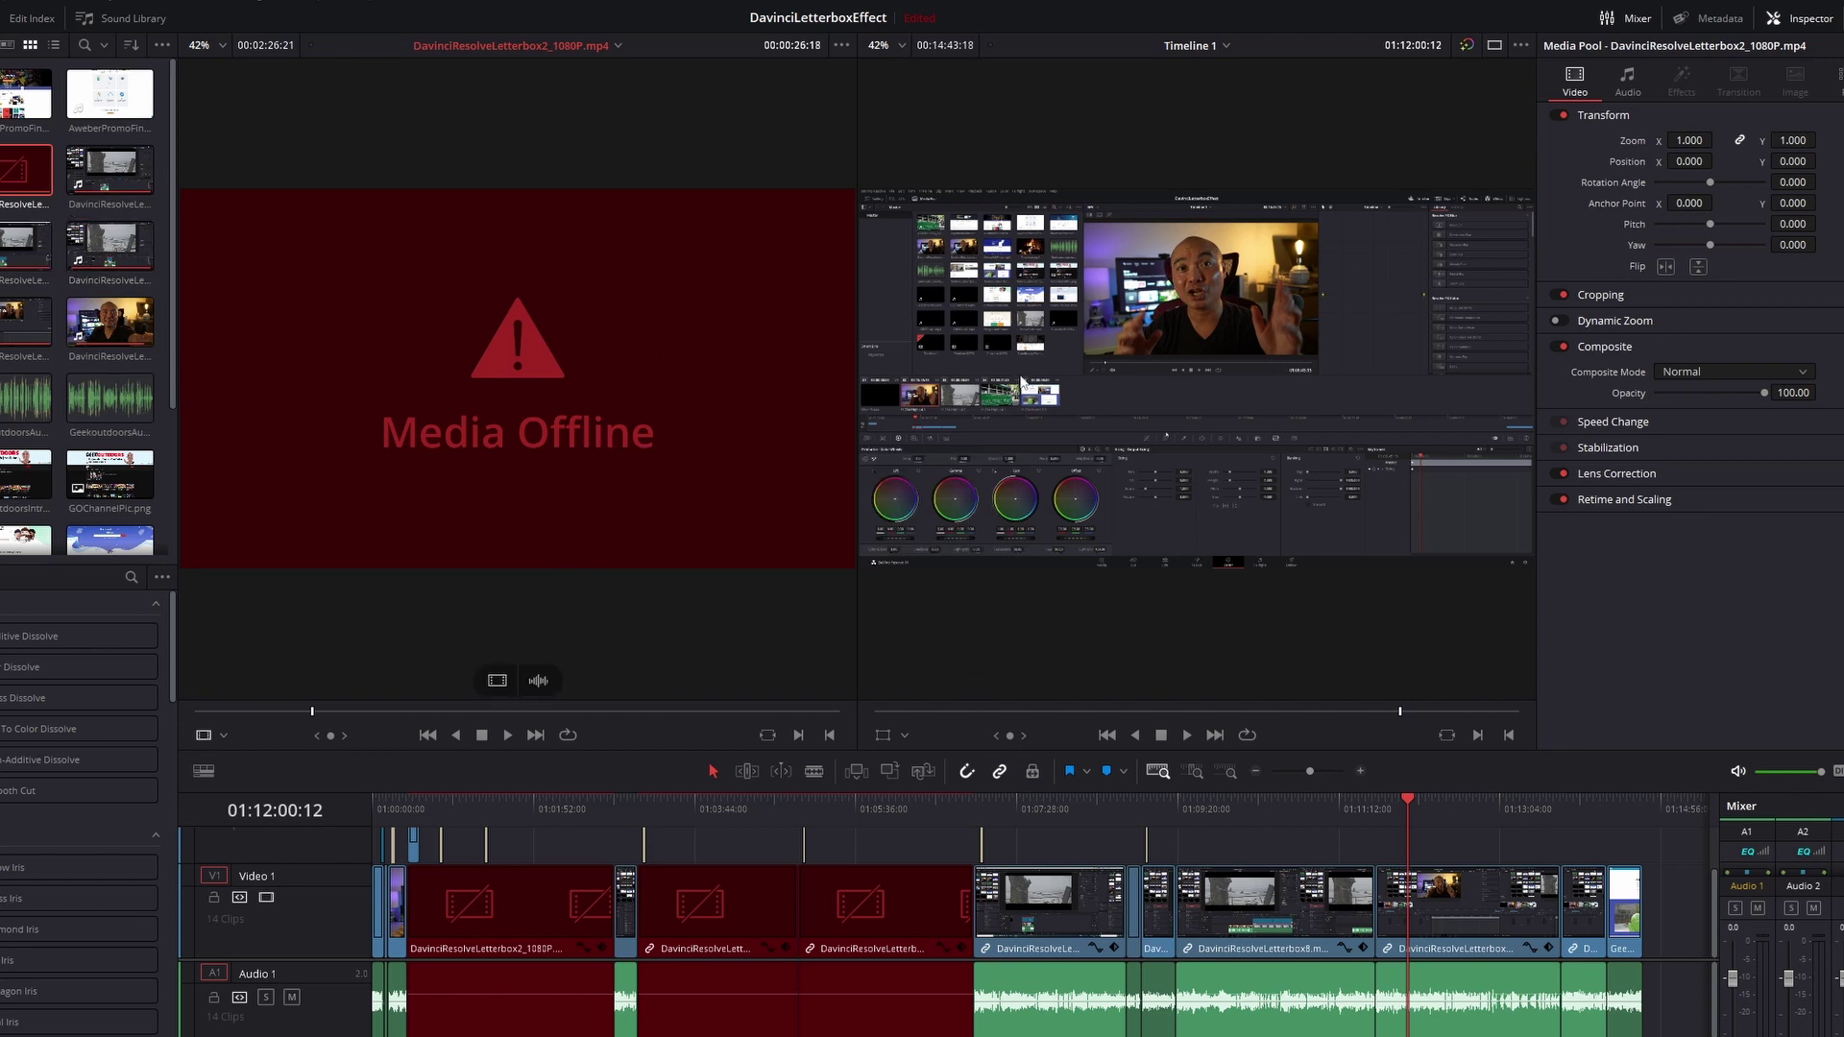
click(1720, 21)
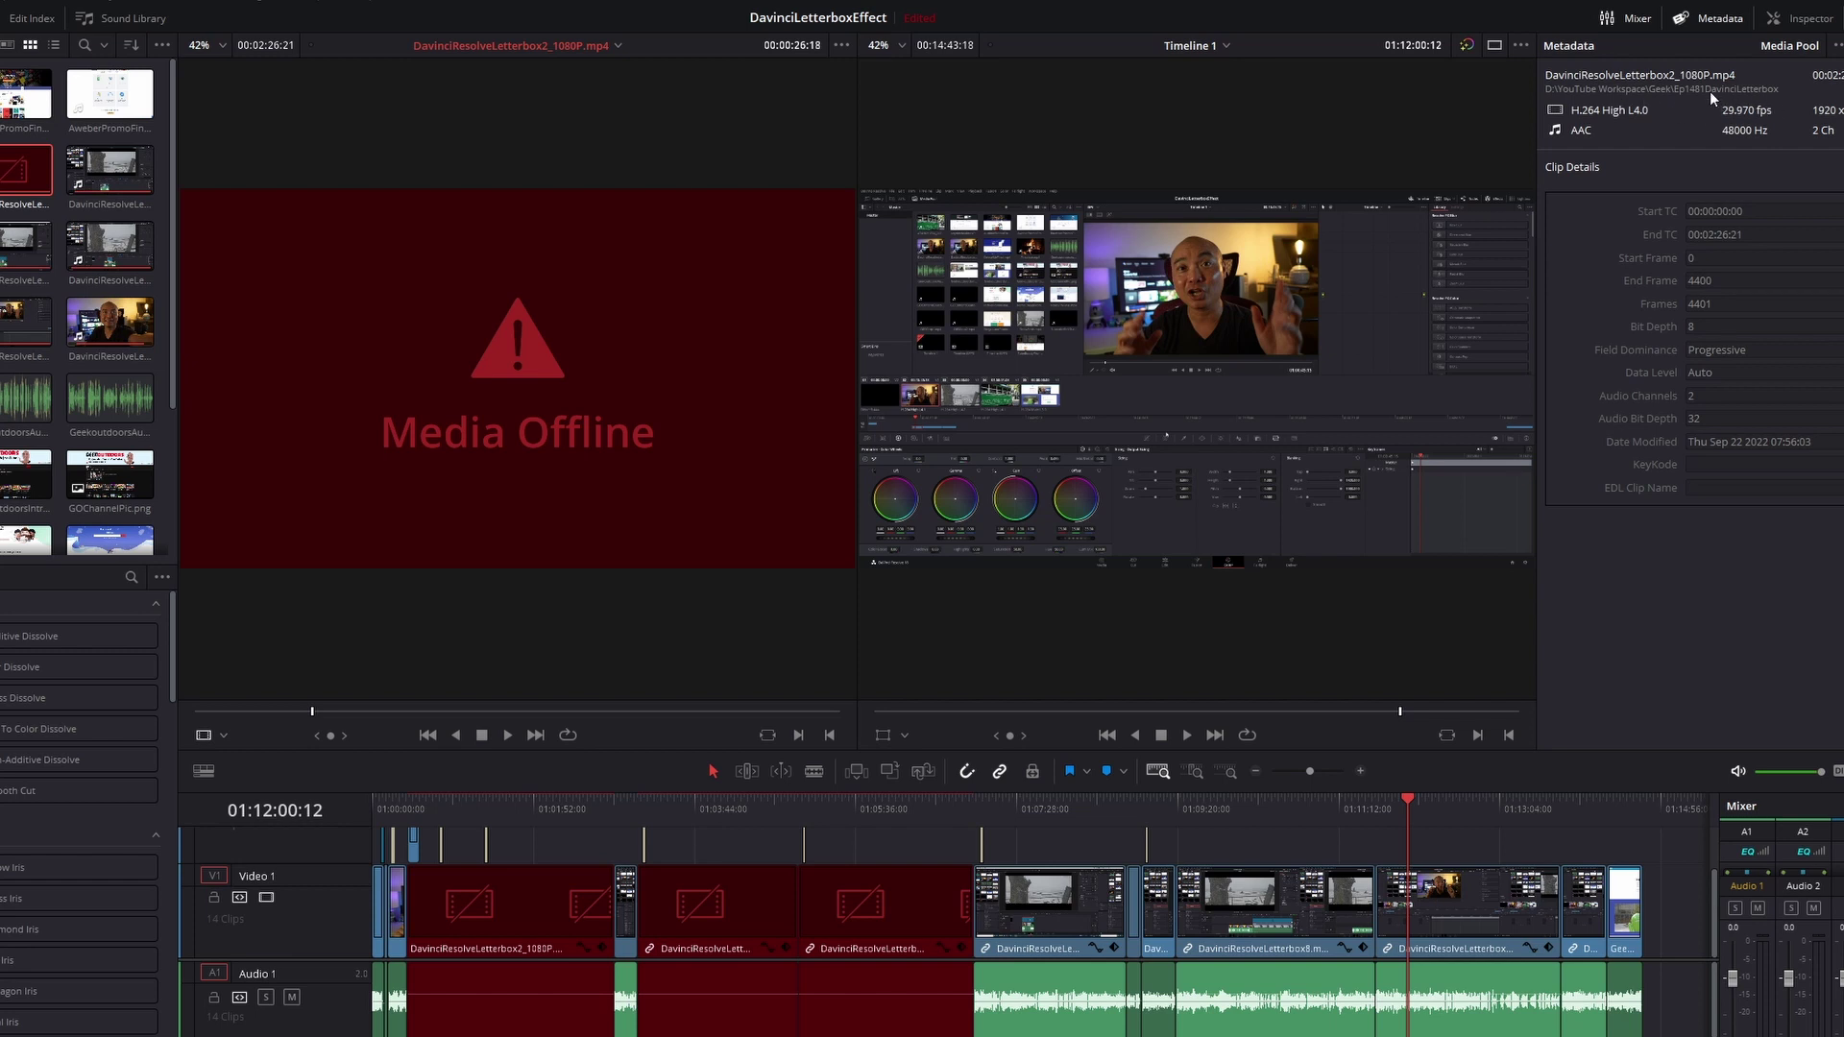
click(1781, 26)
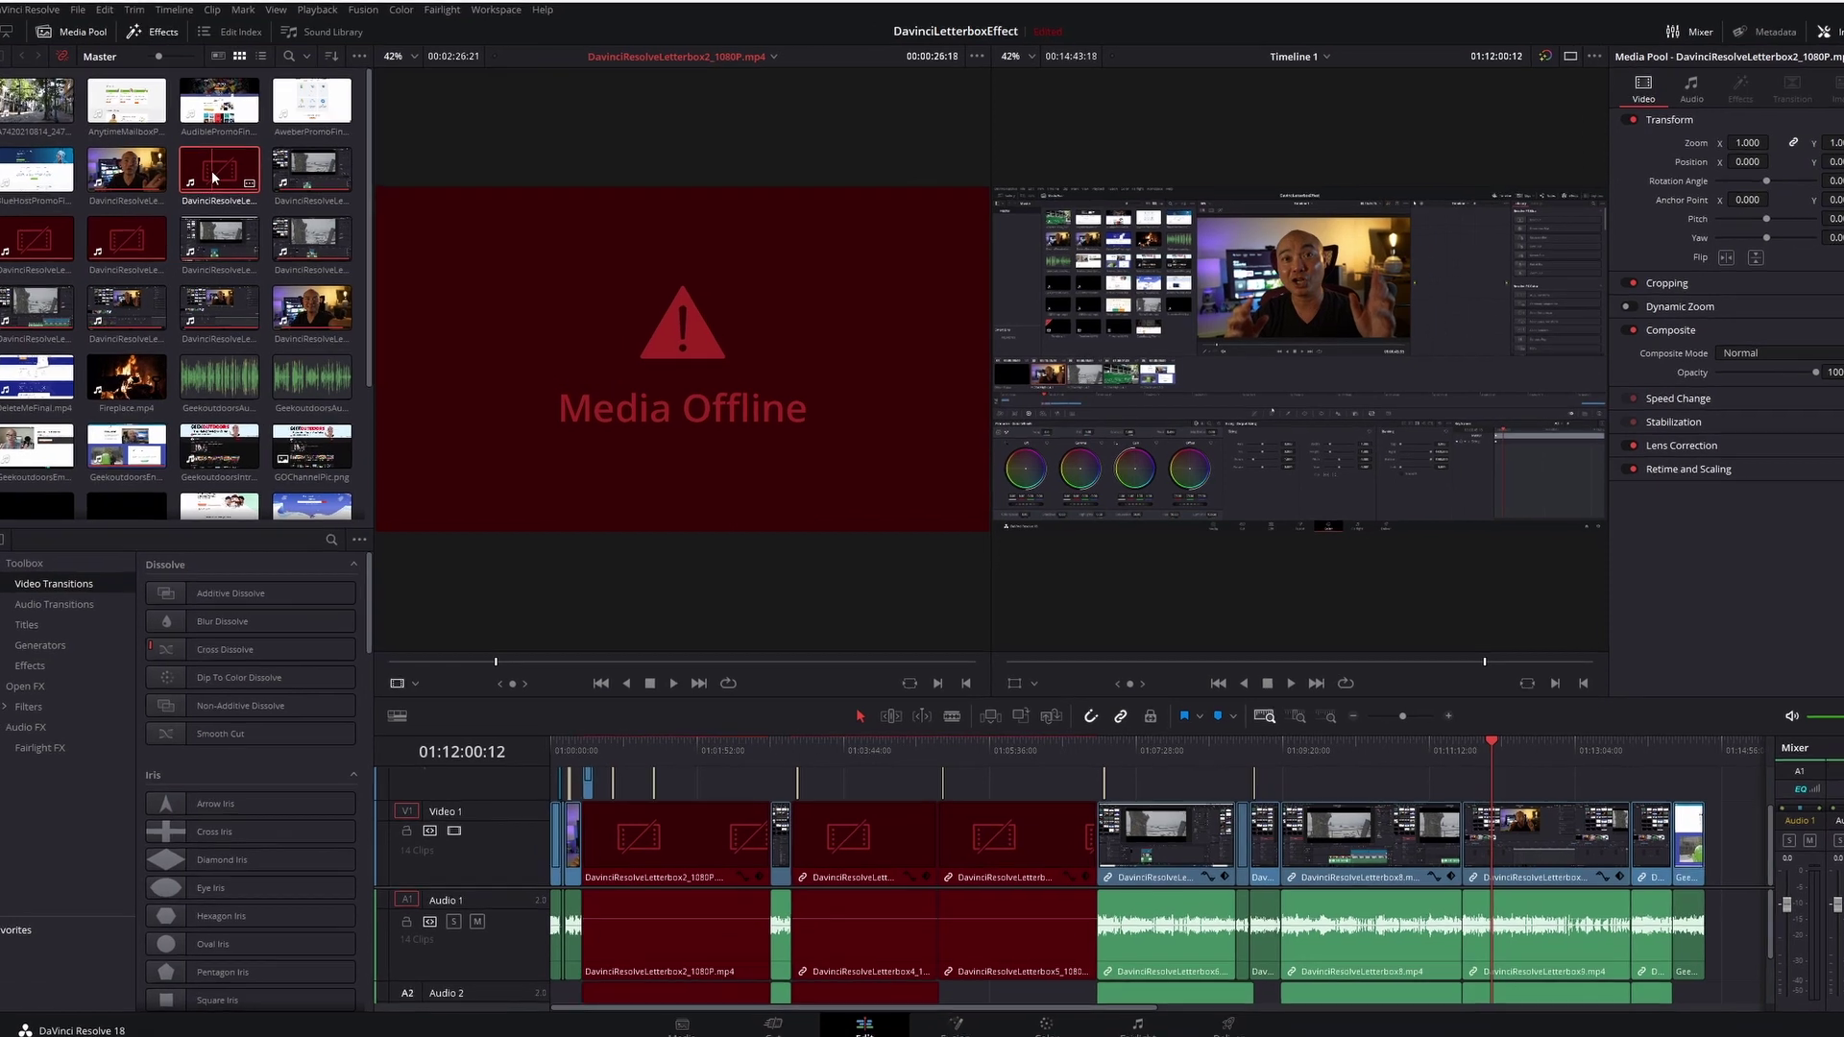
Step: Relink the offline clip to D:\YouTube Workspace\Geek\NewLocationDavinciLetterbox using Relink Selected Clips
right_click(219, 183)
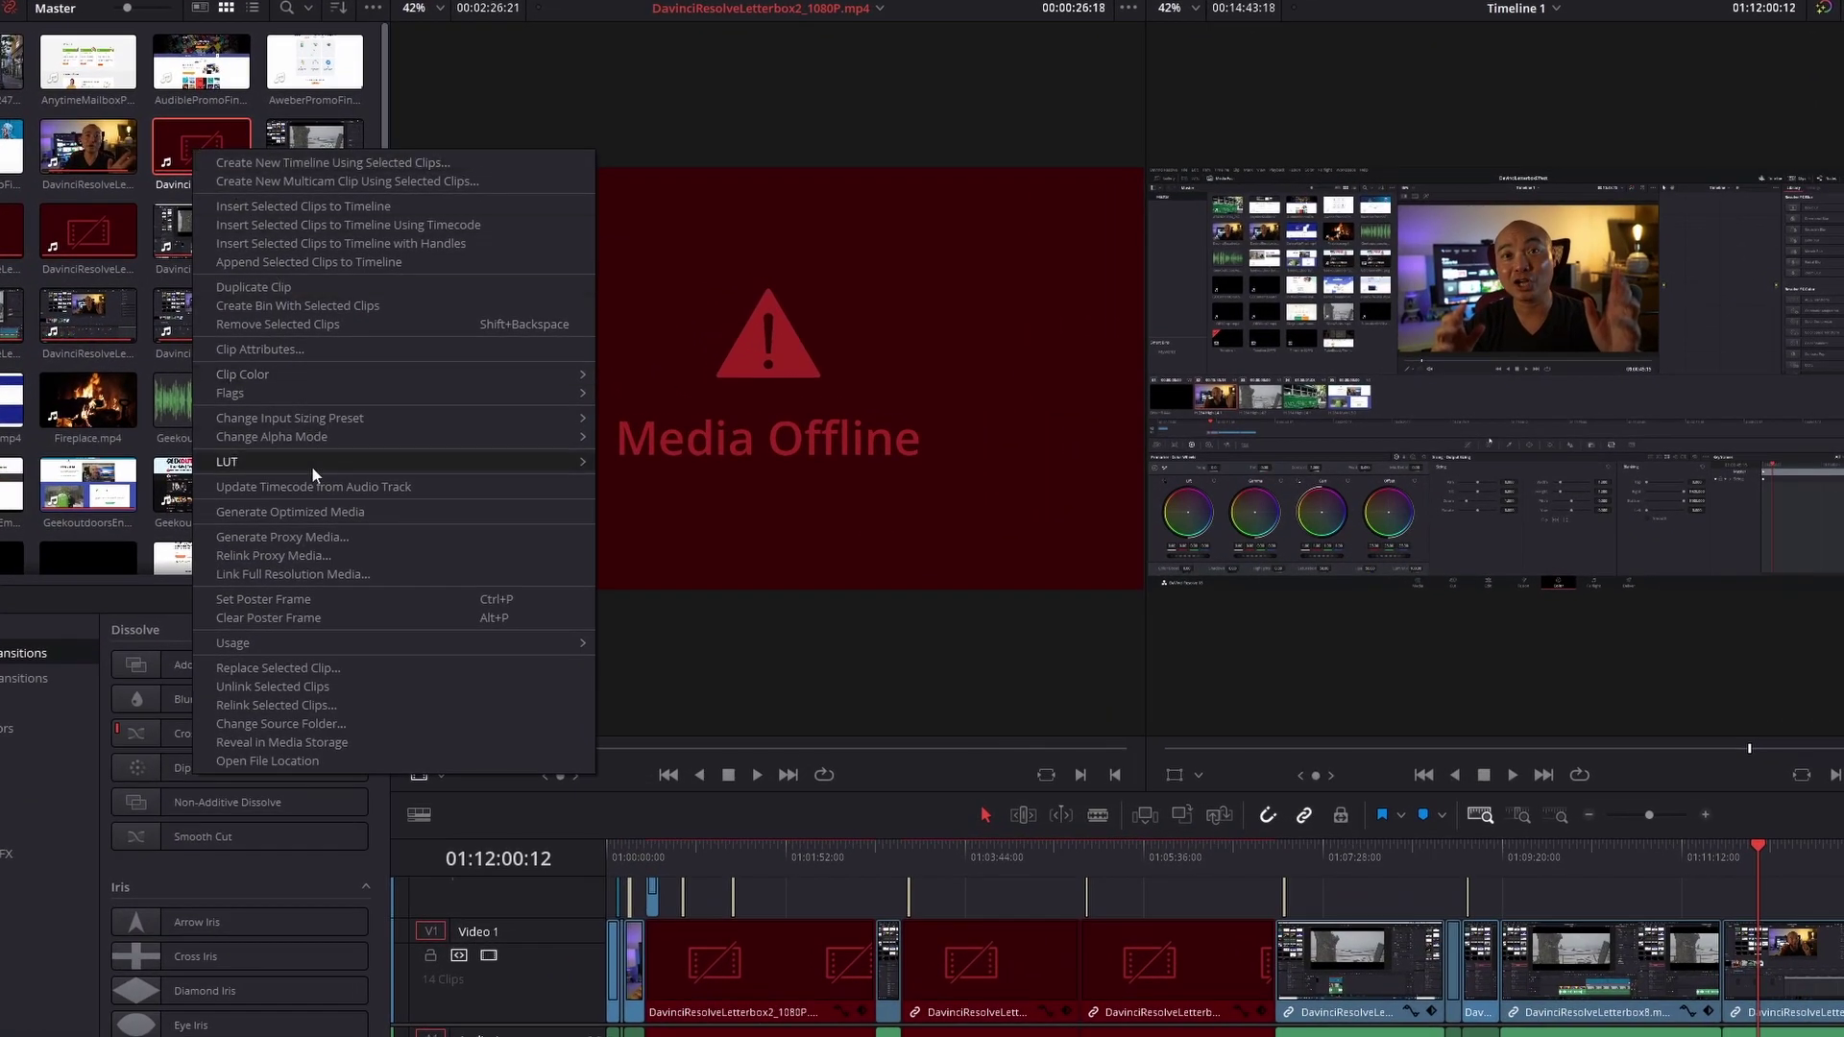
click(336, 707)
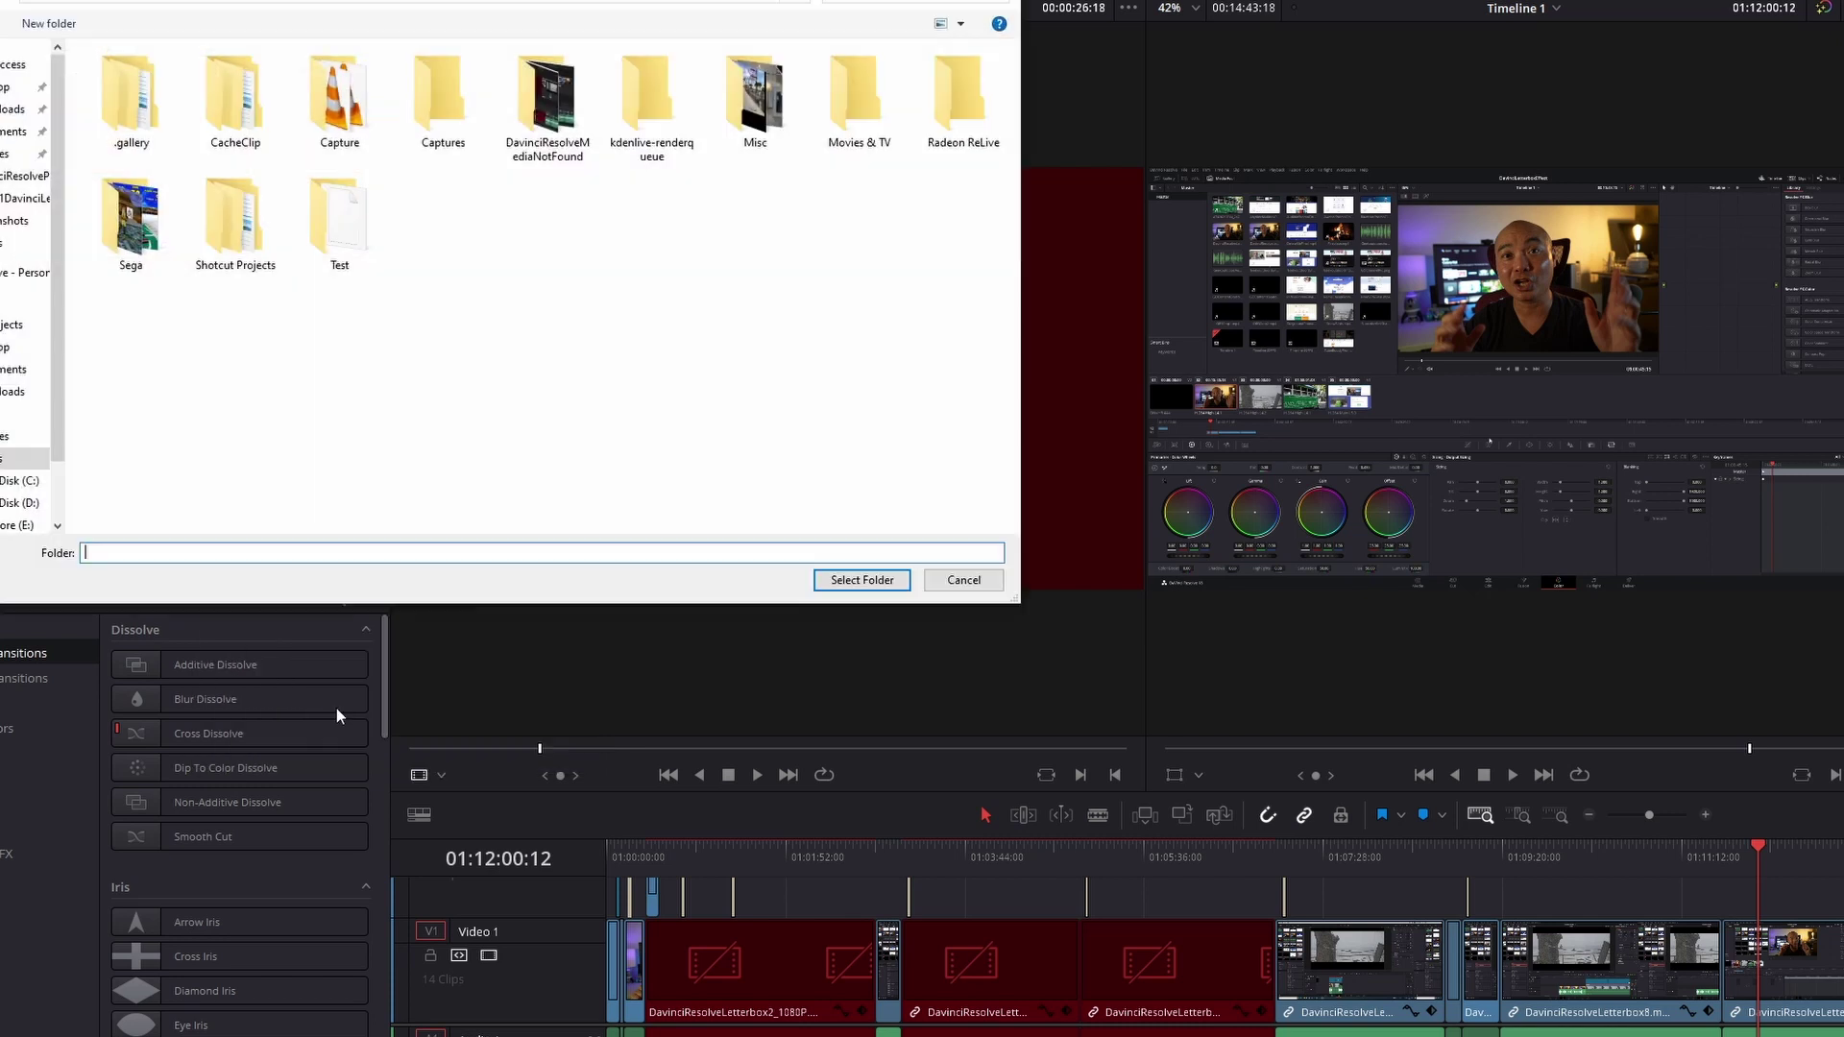
click(10, 503)
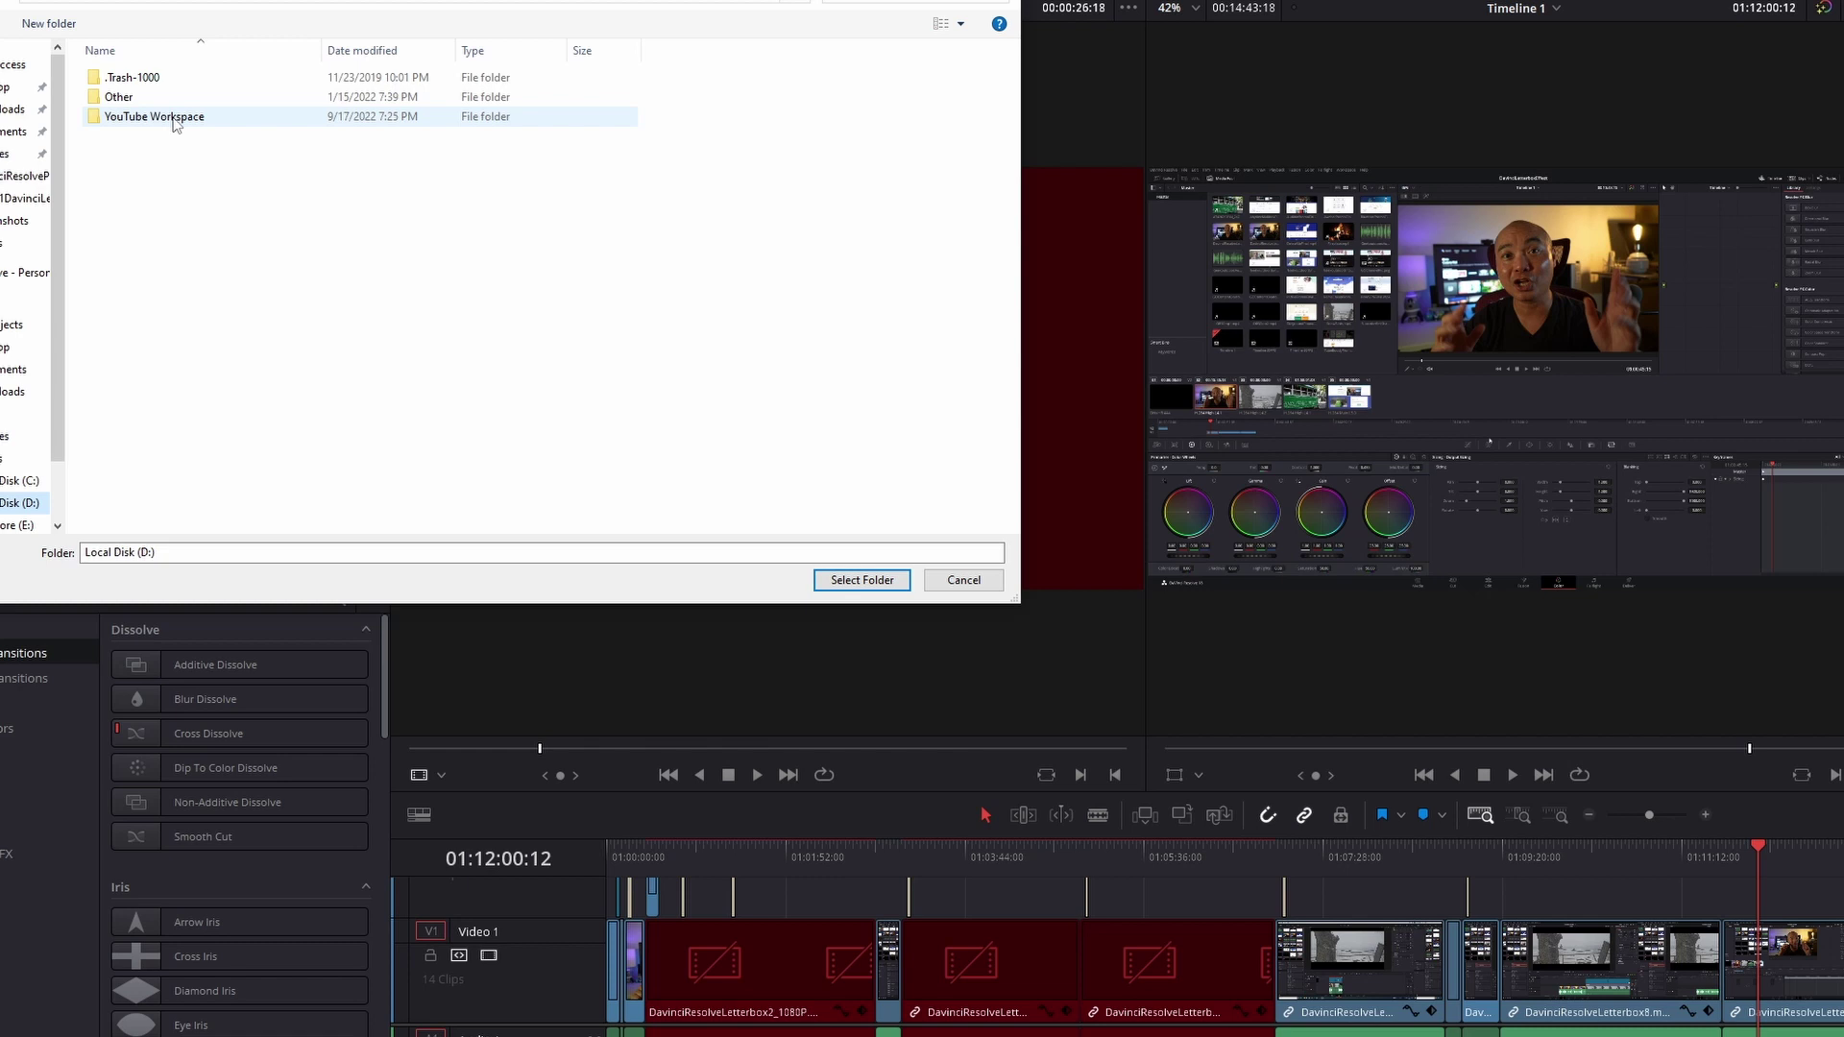
double_click(154, 116)
double_click(175, 118)
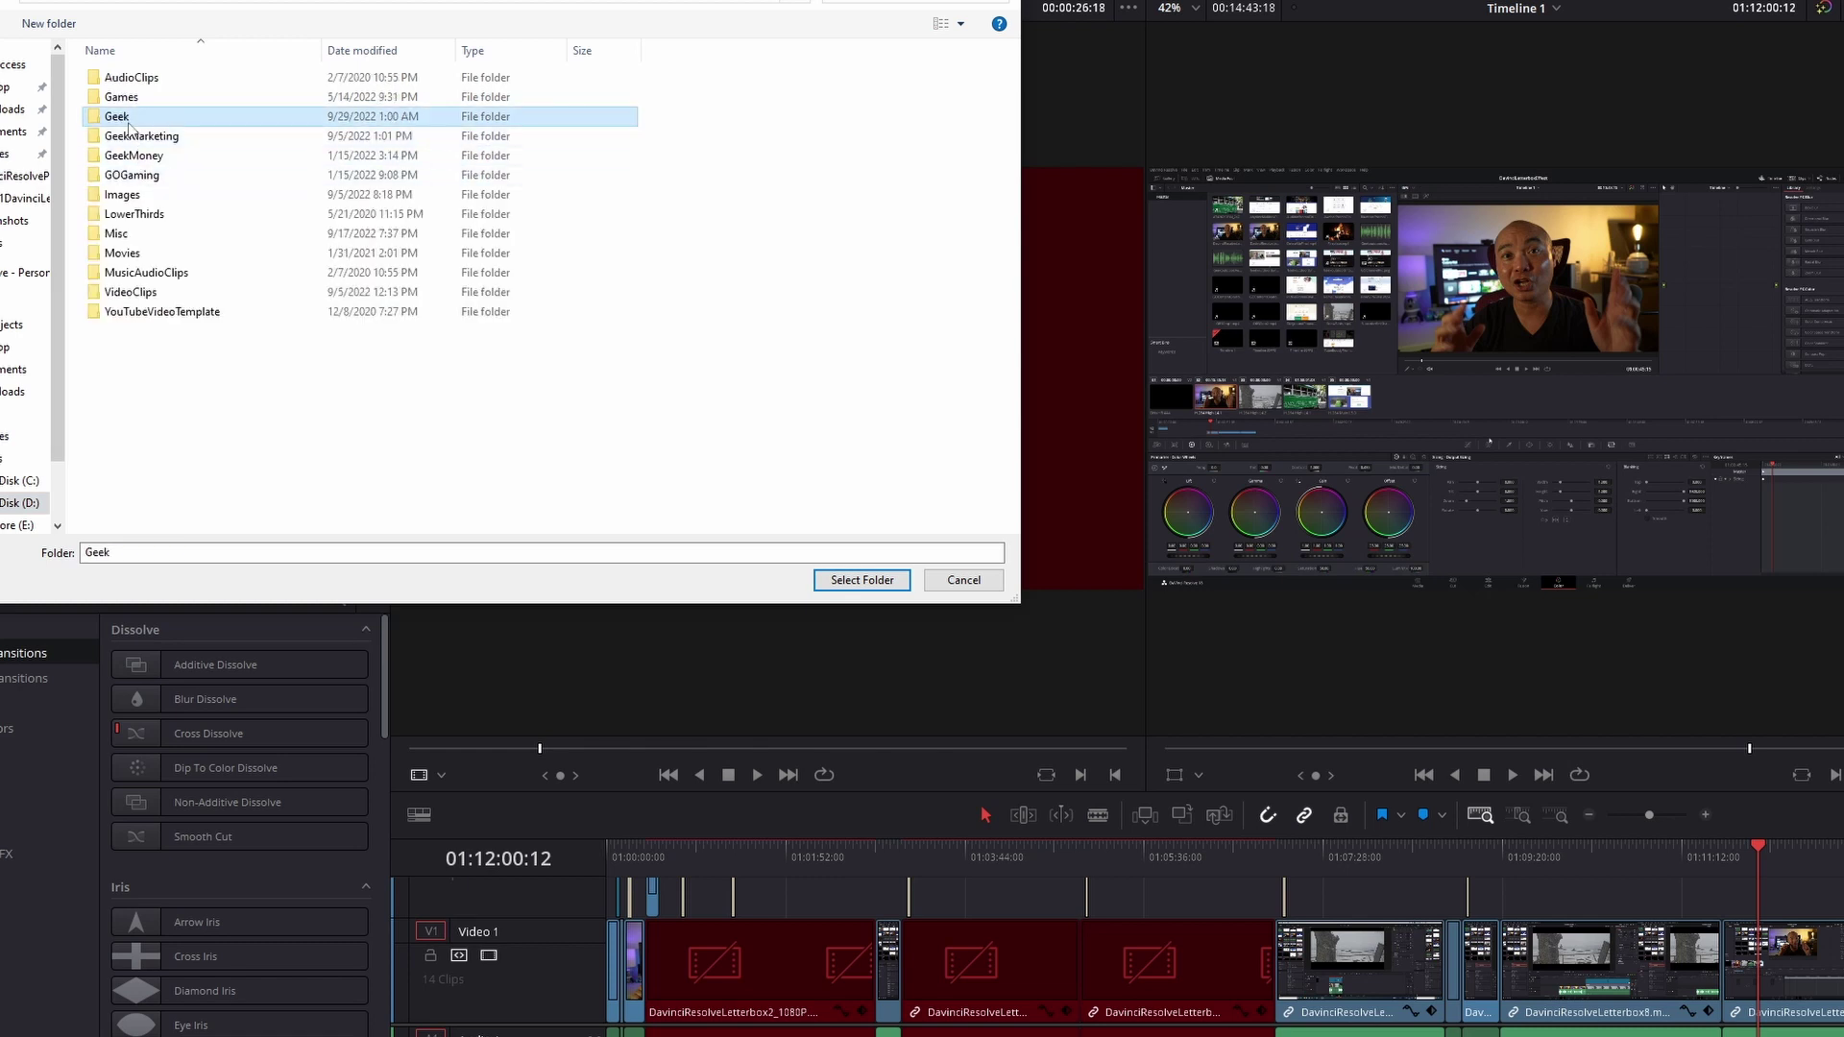
double_click(194, 79)
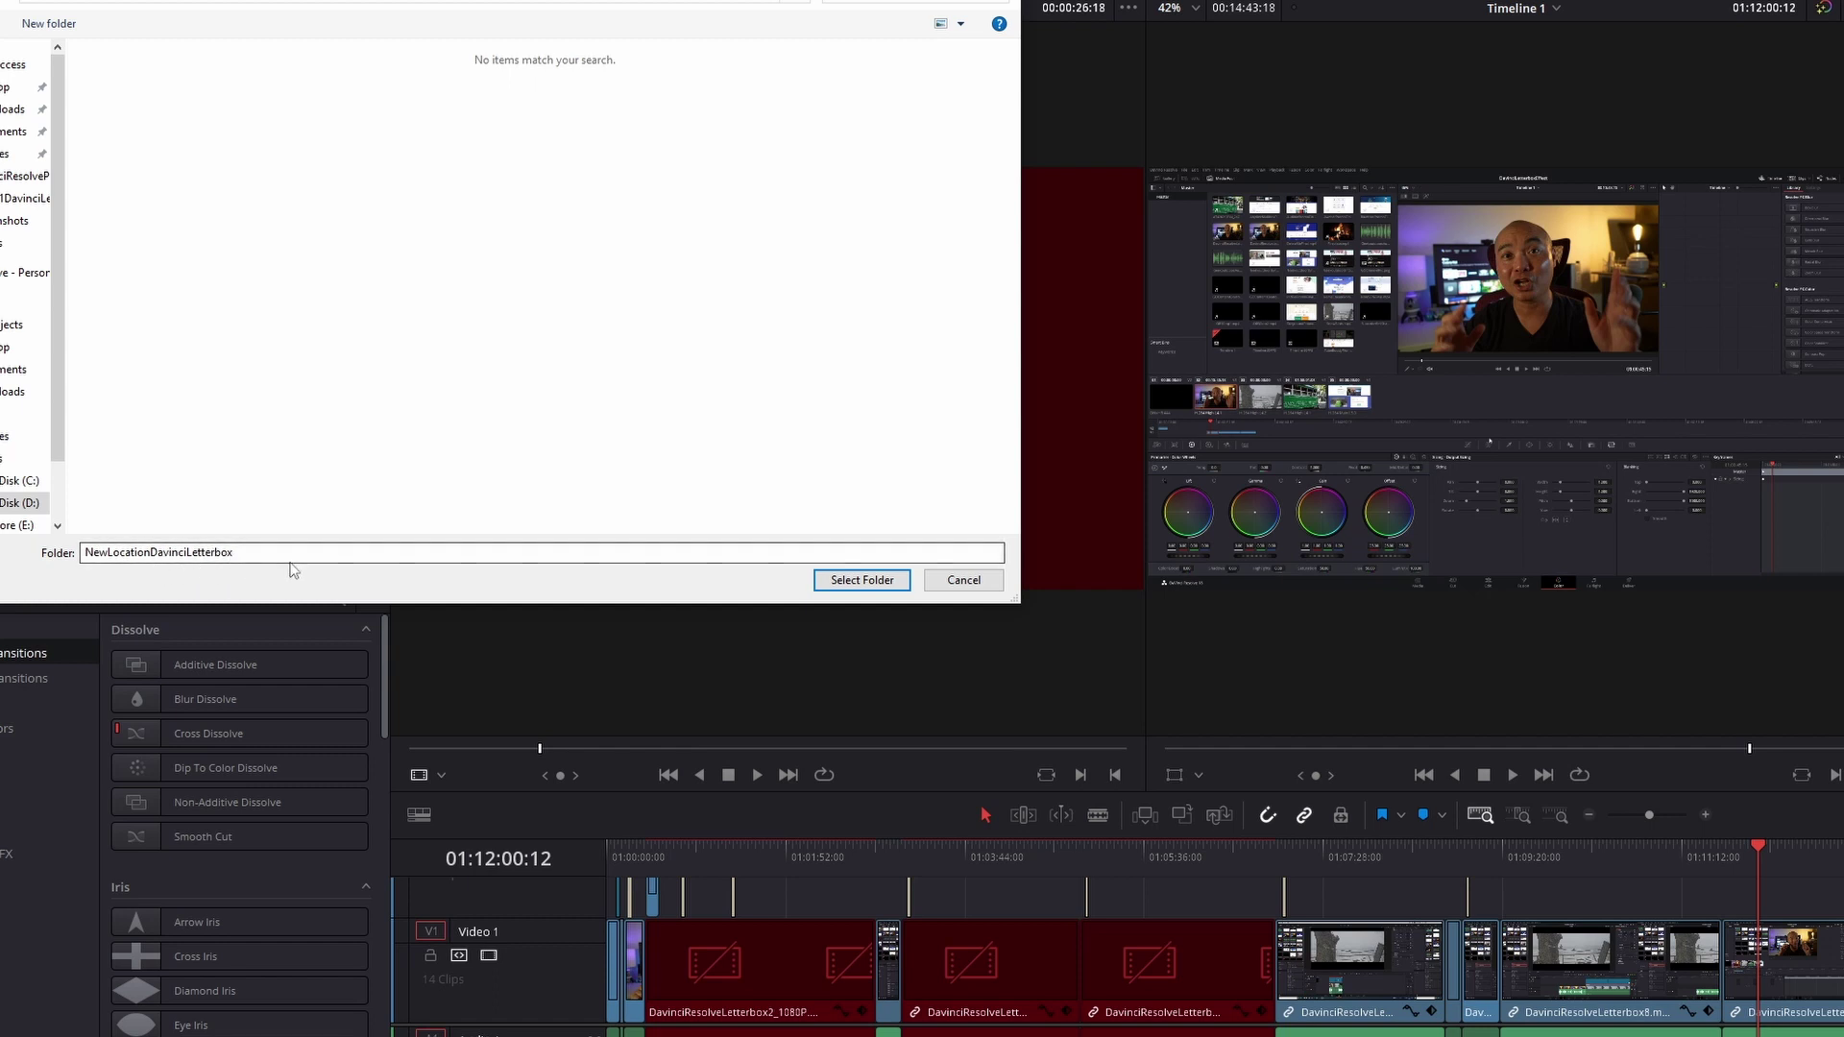
click(868, 579)
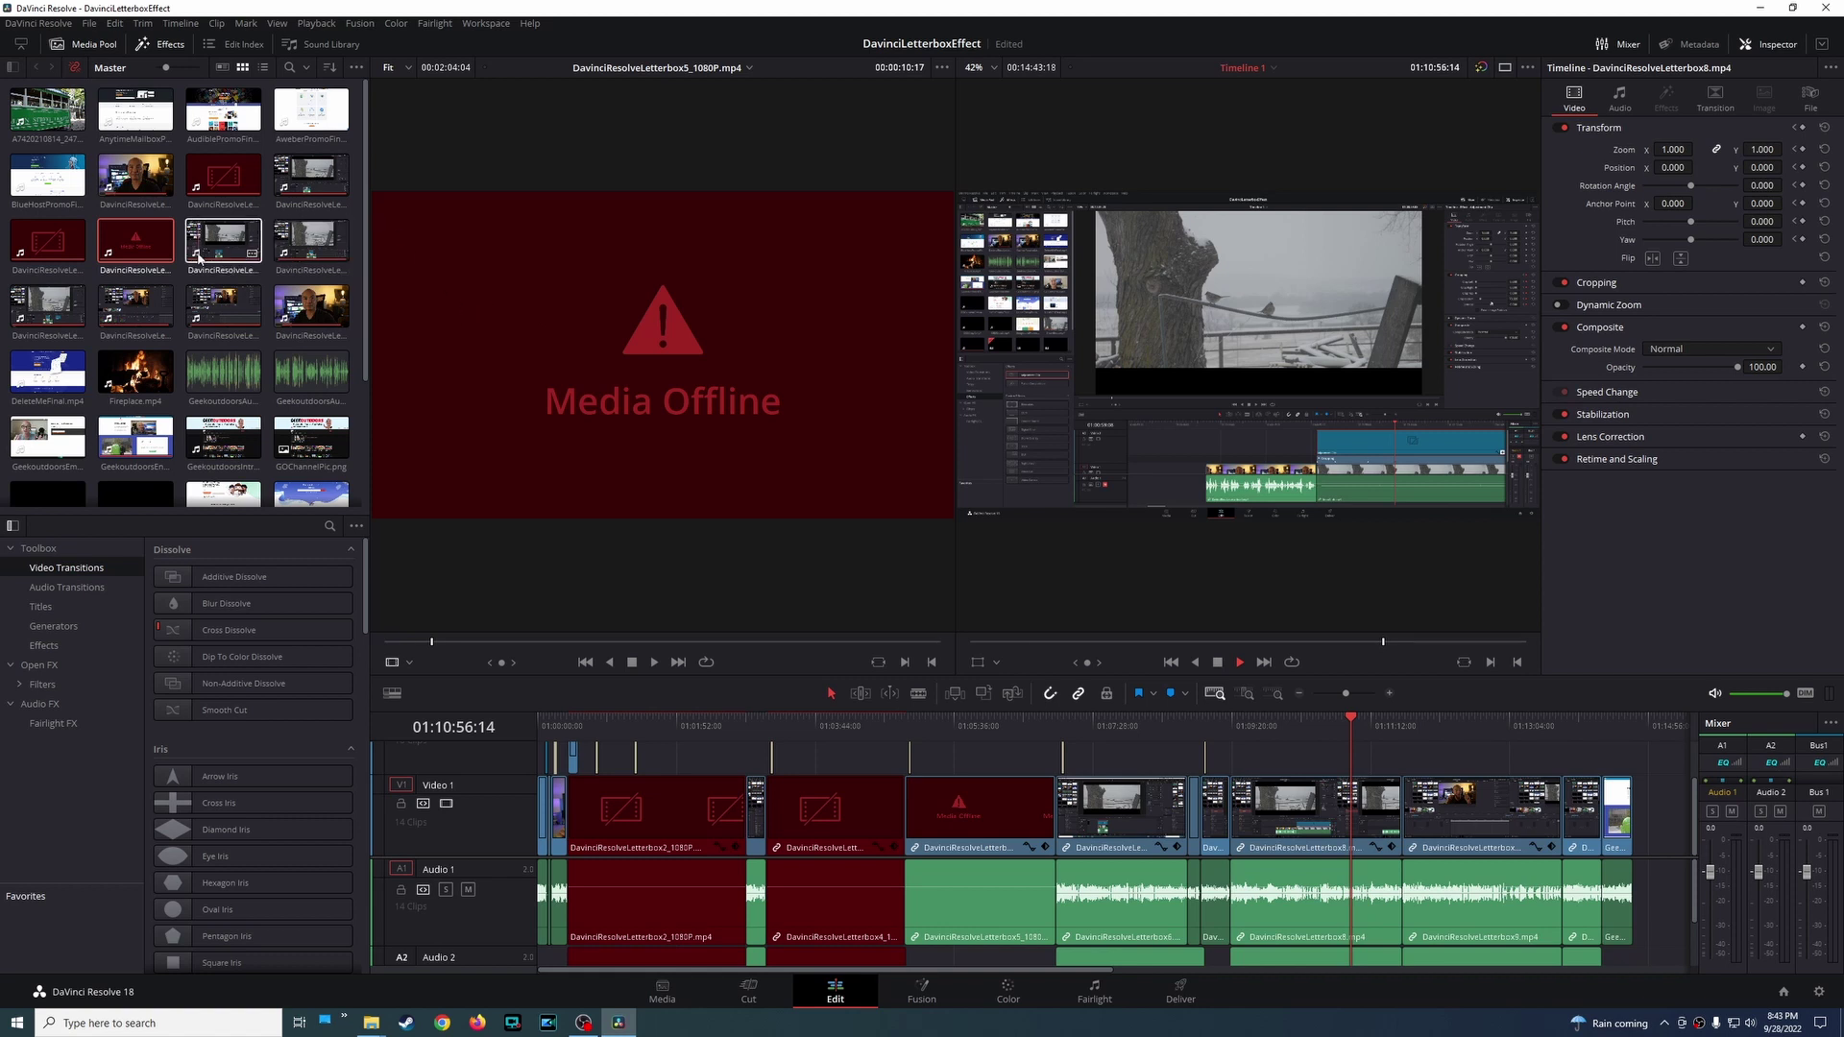
Step: Change the clip's source folder from Ep1481DavinciLetterbox to NewLocationDavinciLetterbox
right_click(127, 253)
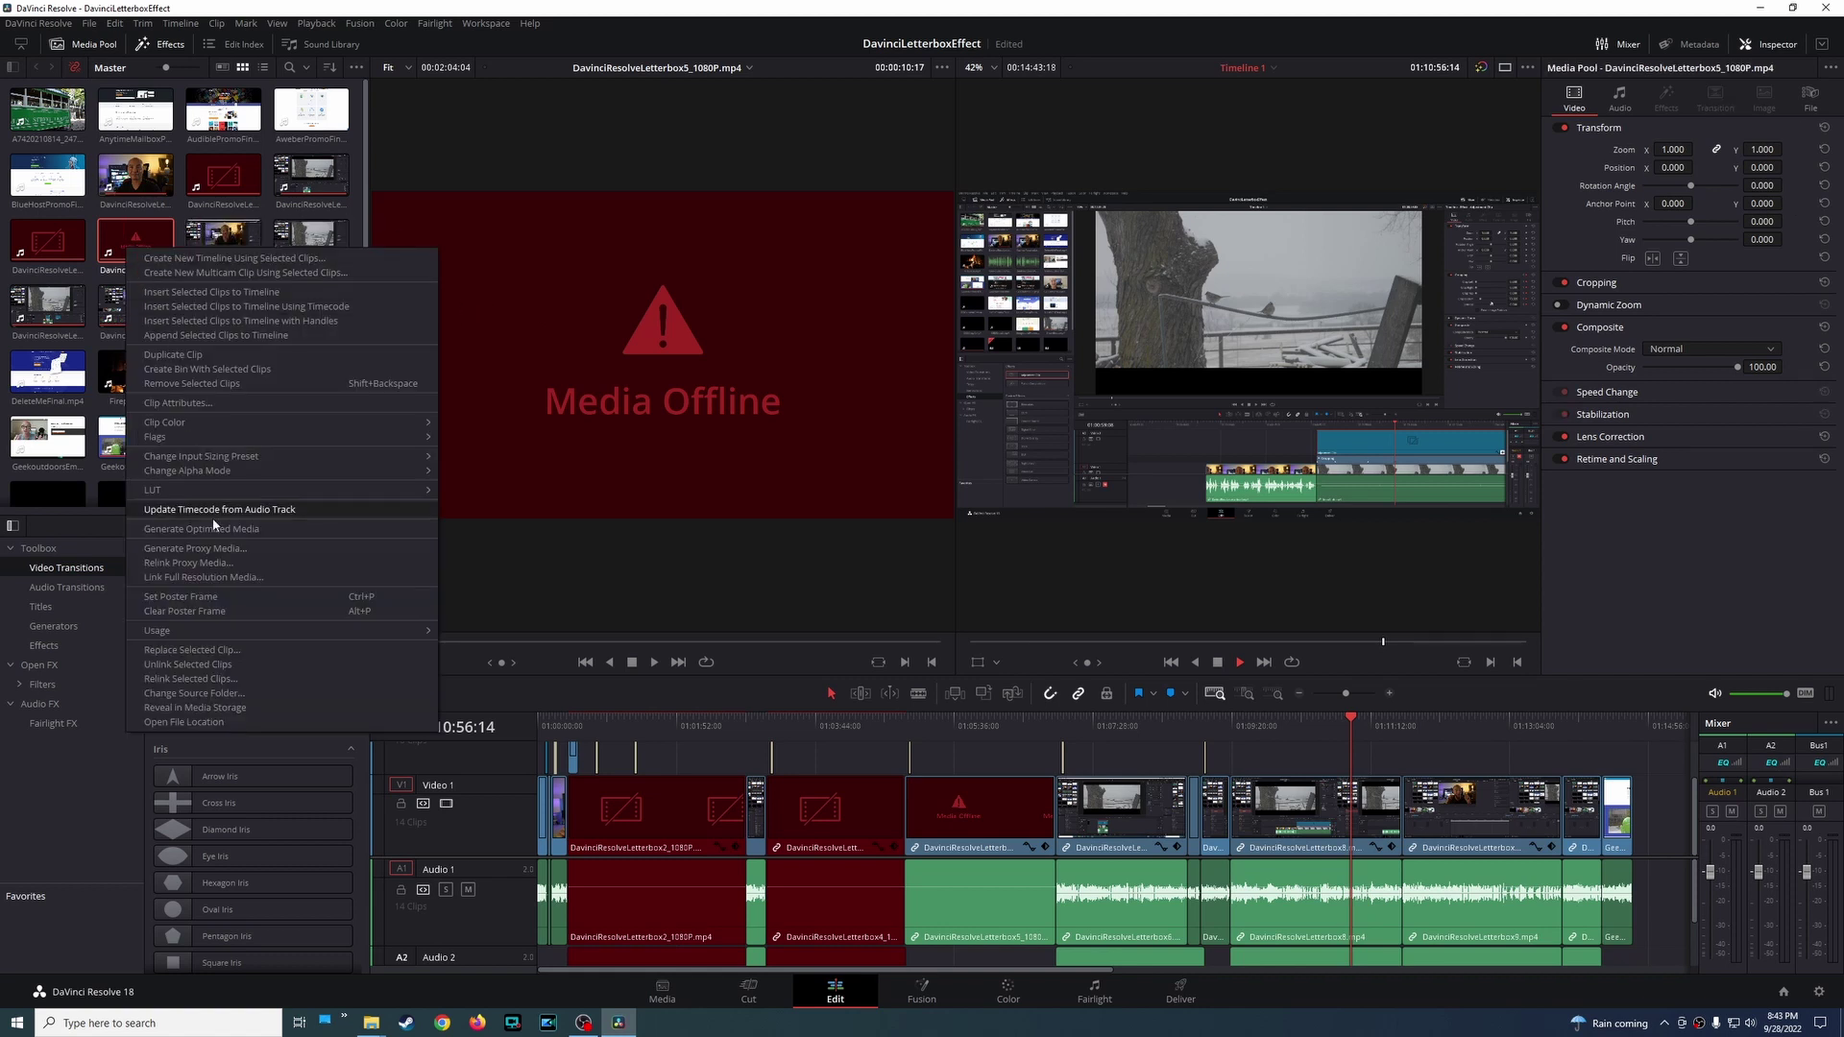
click(231, 694)
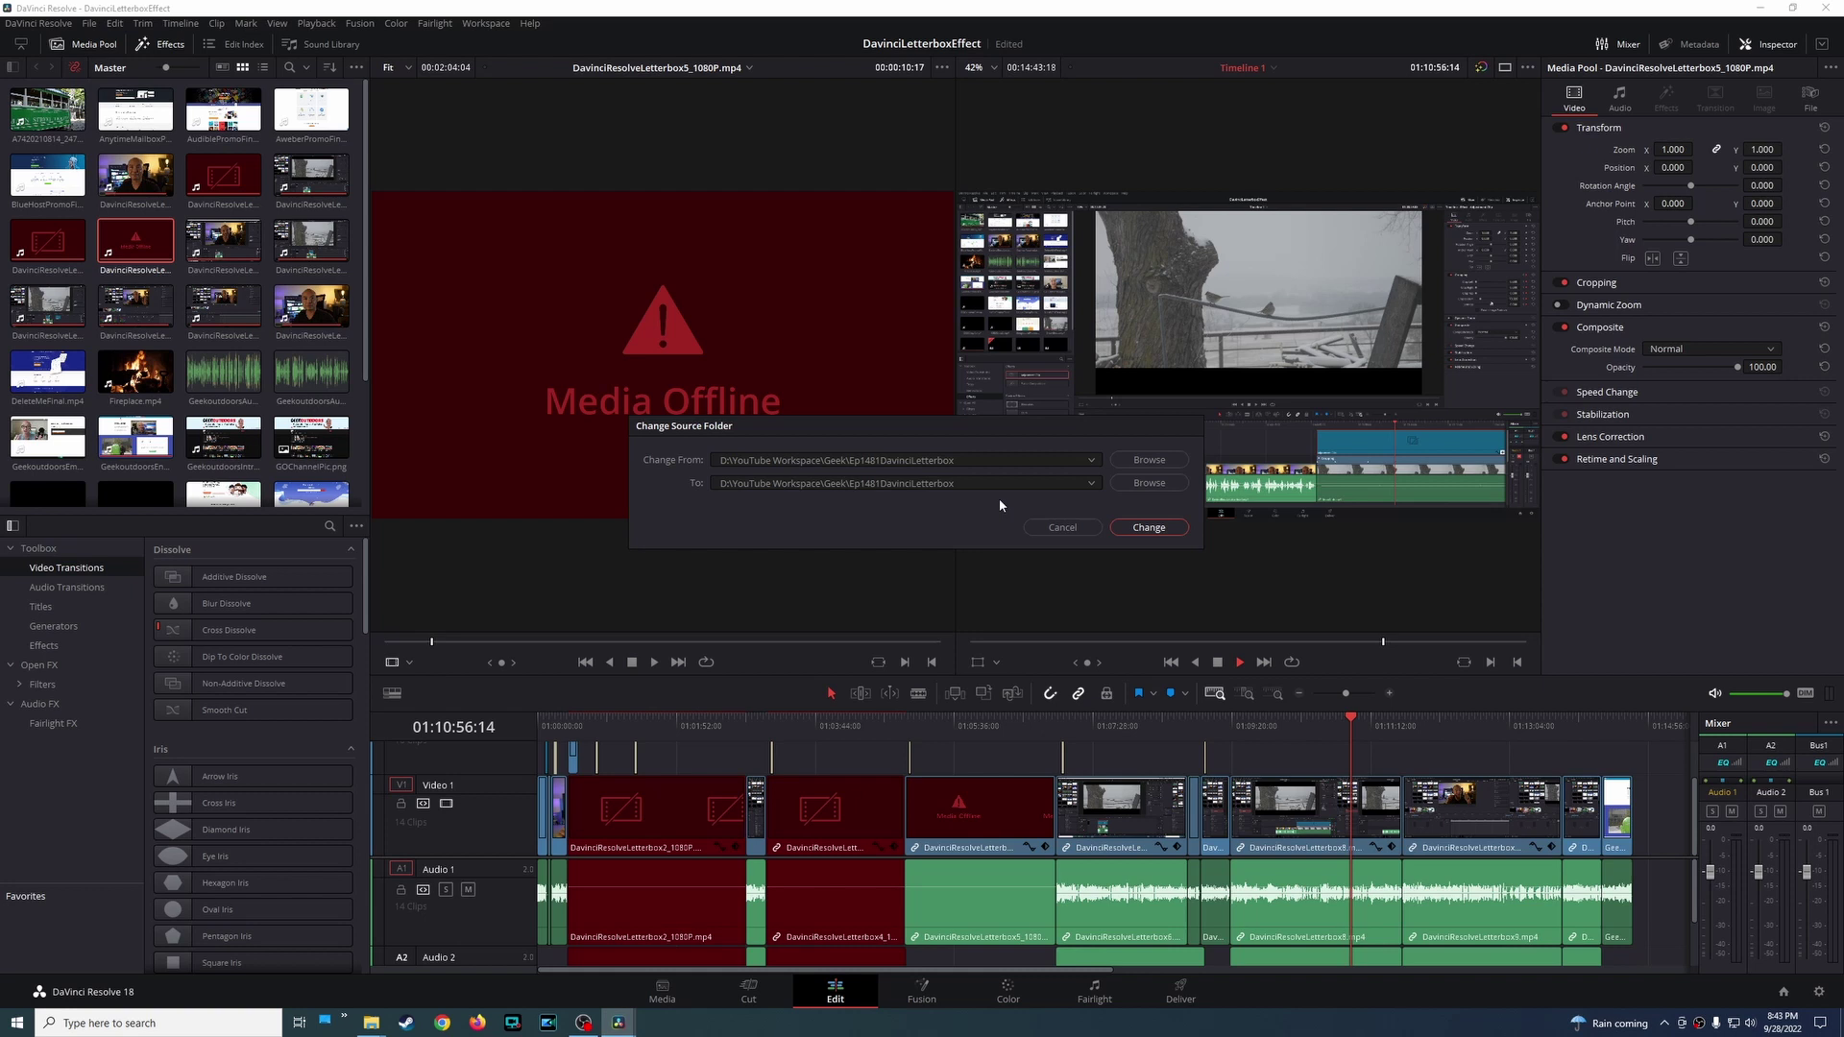
click(1144, 486)
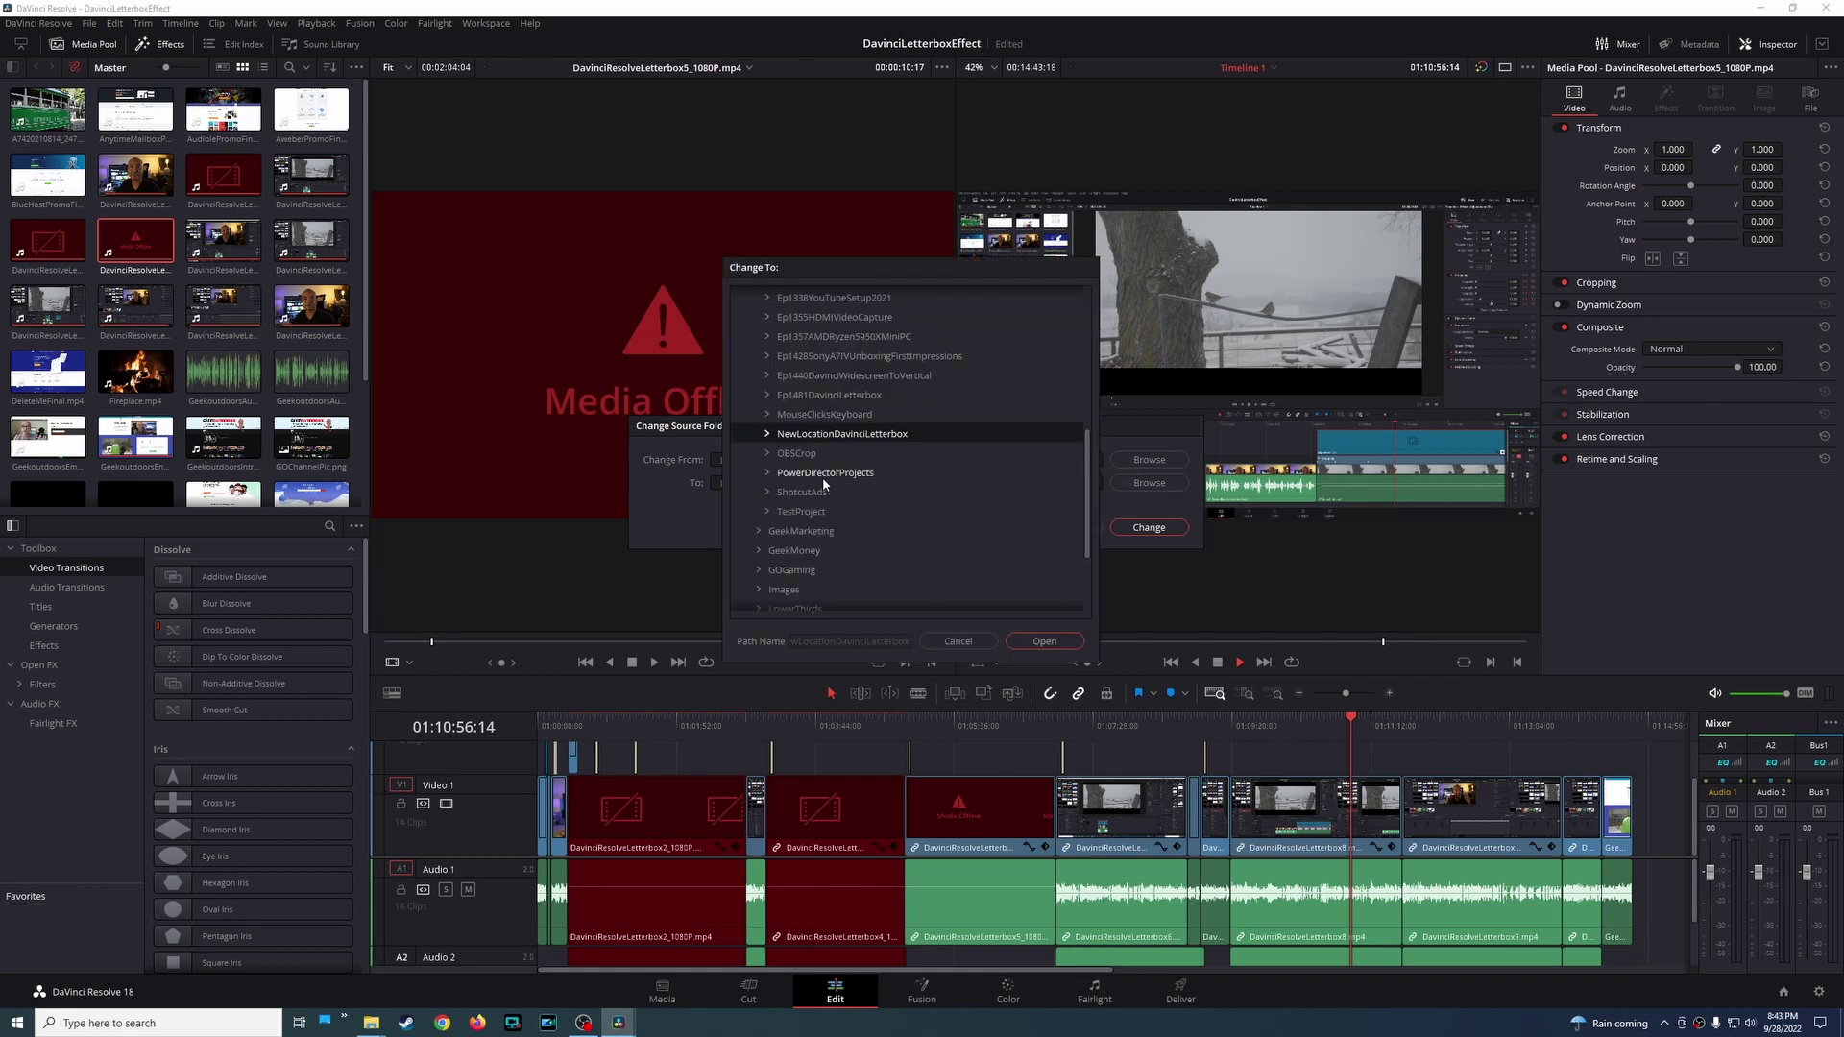
scroll(838, 433, down, 1)
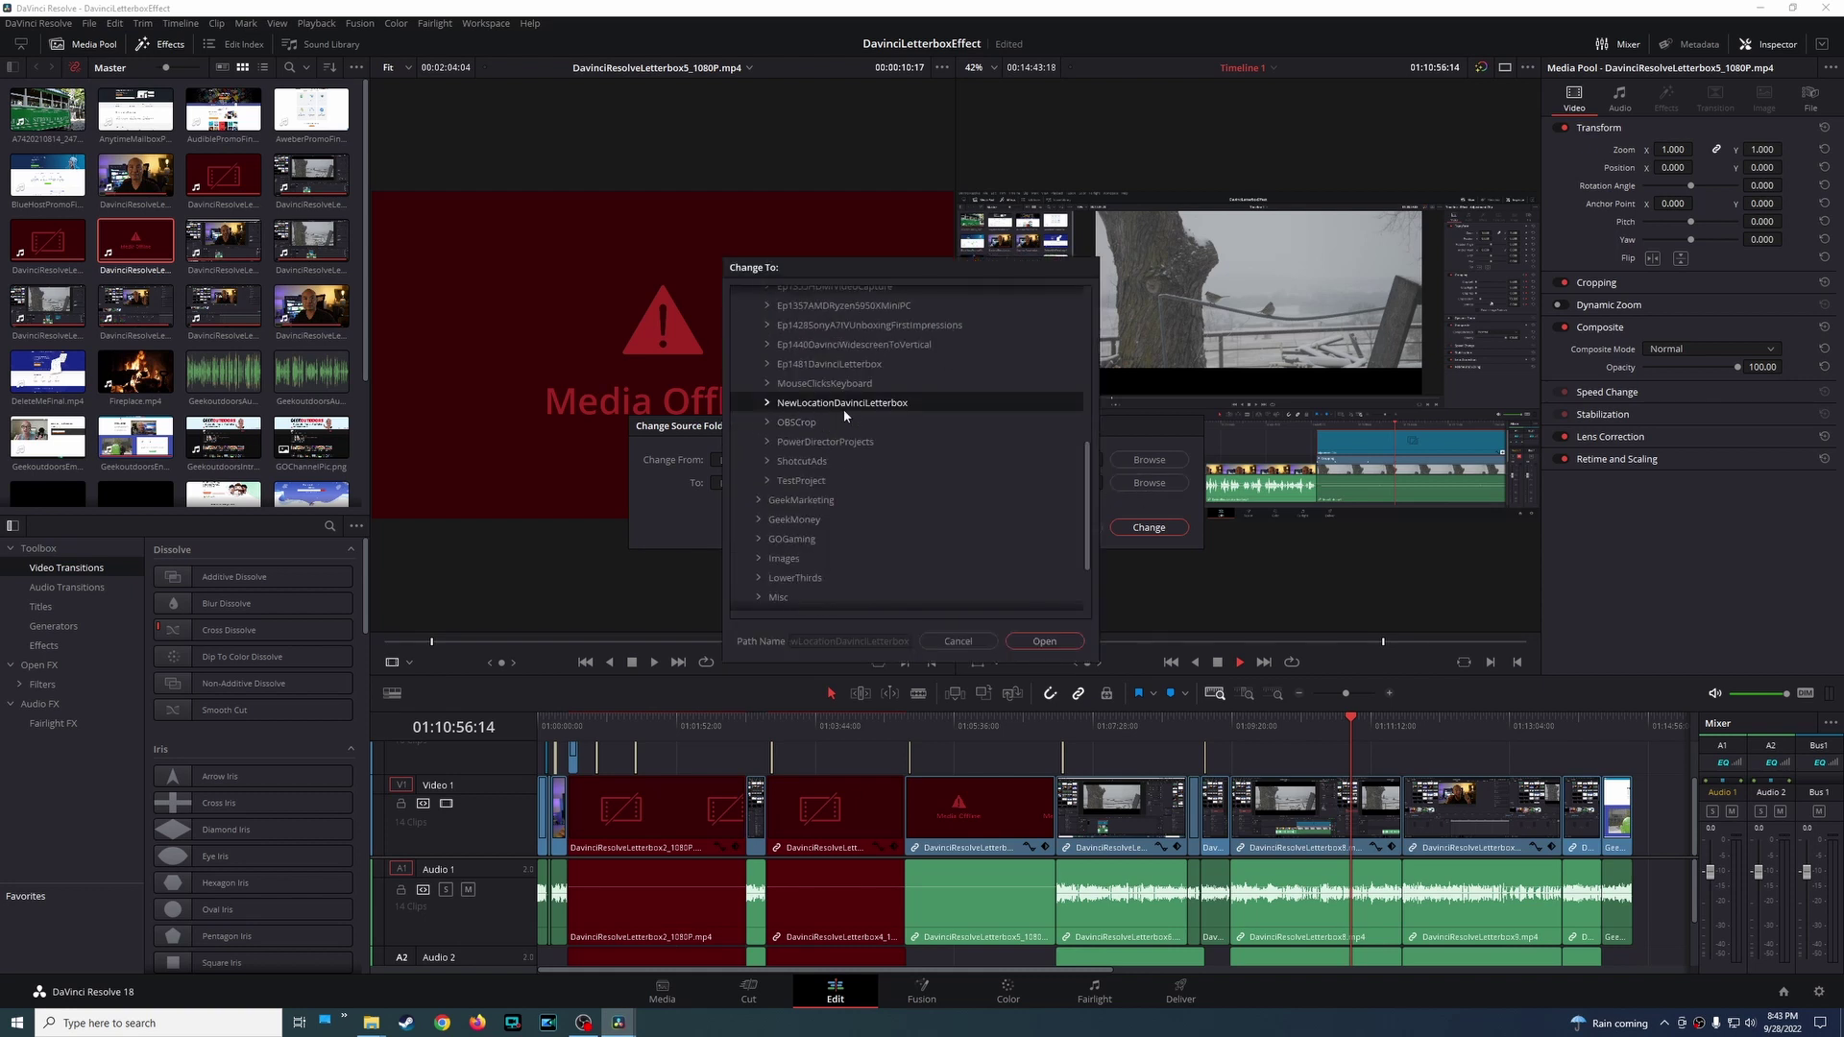
click(1044, 642)
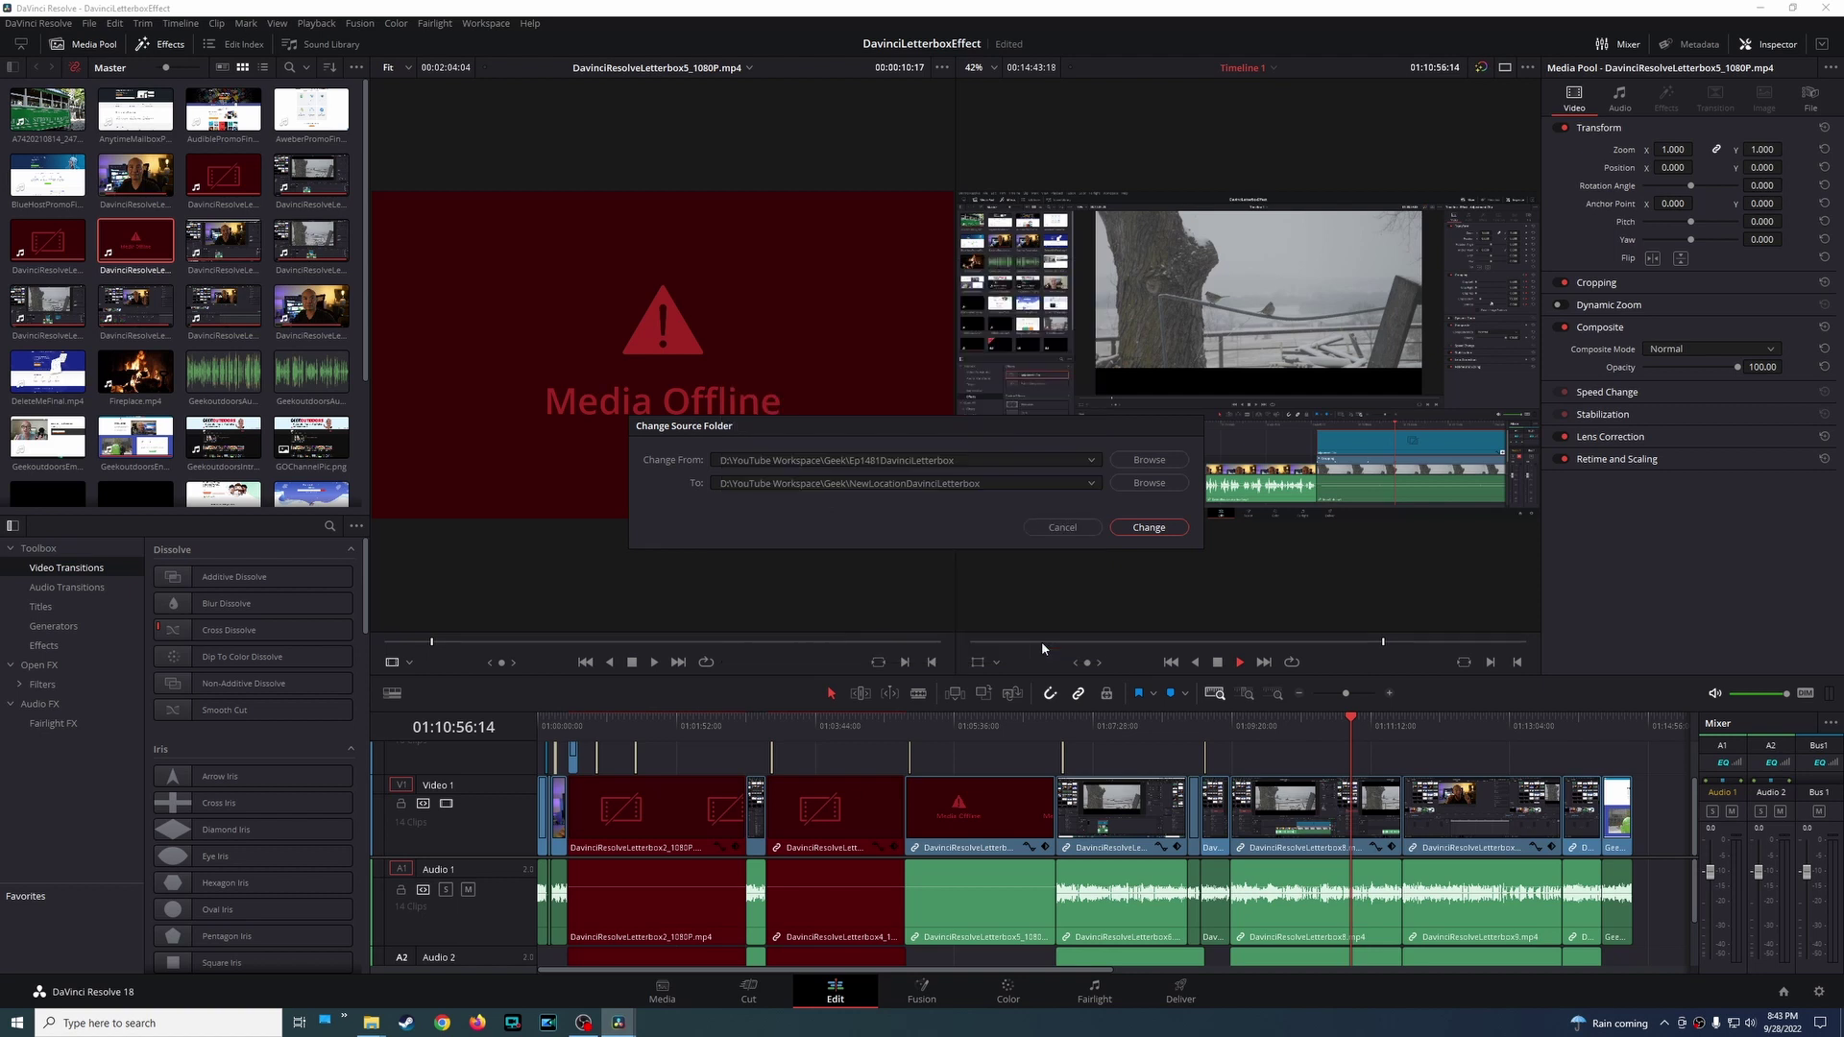
click(1145, 529)
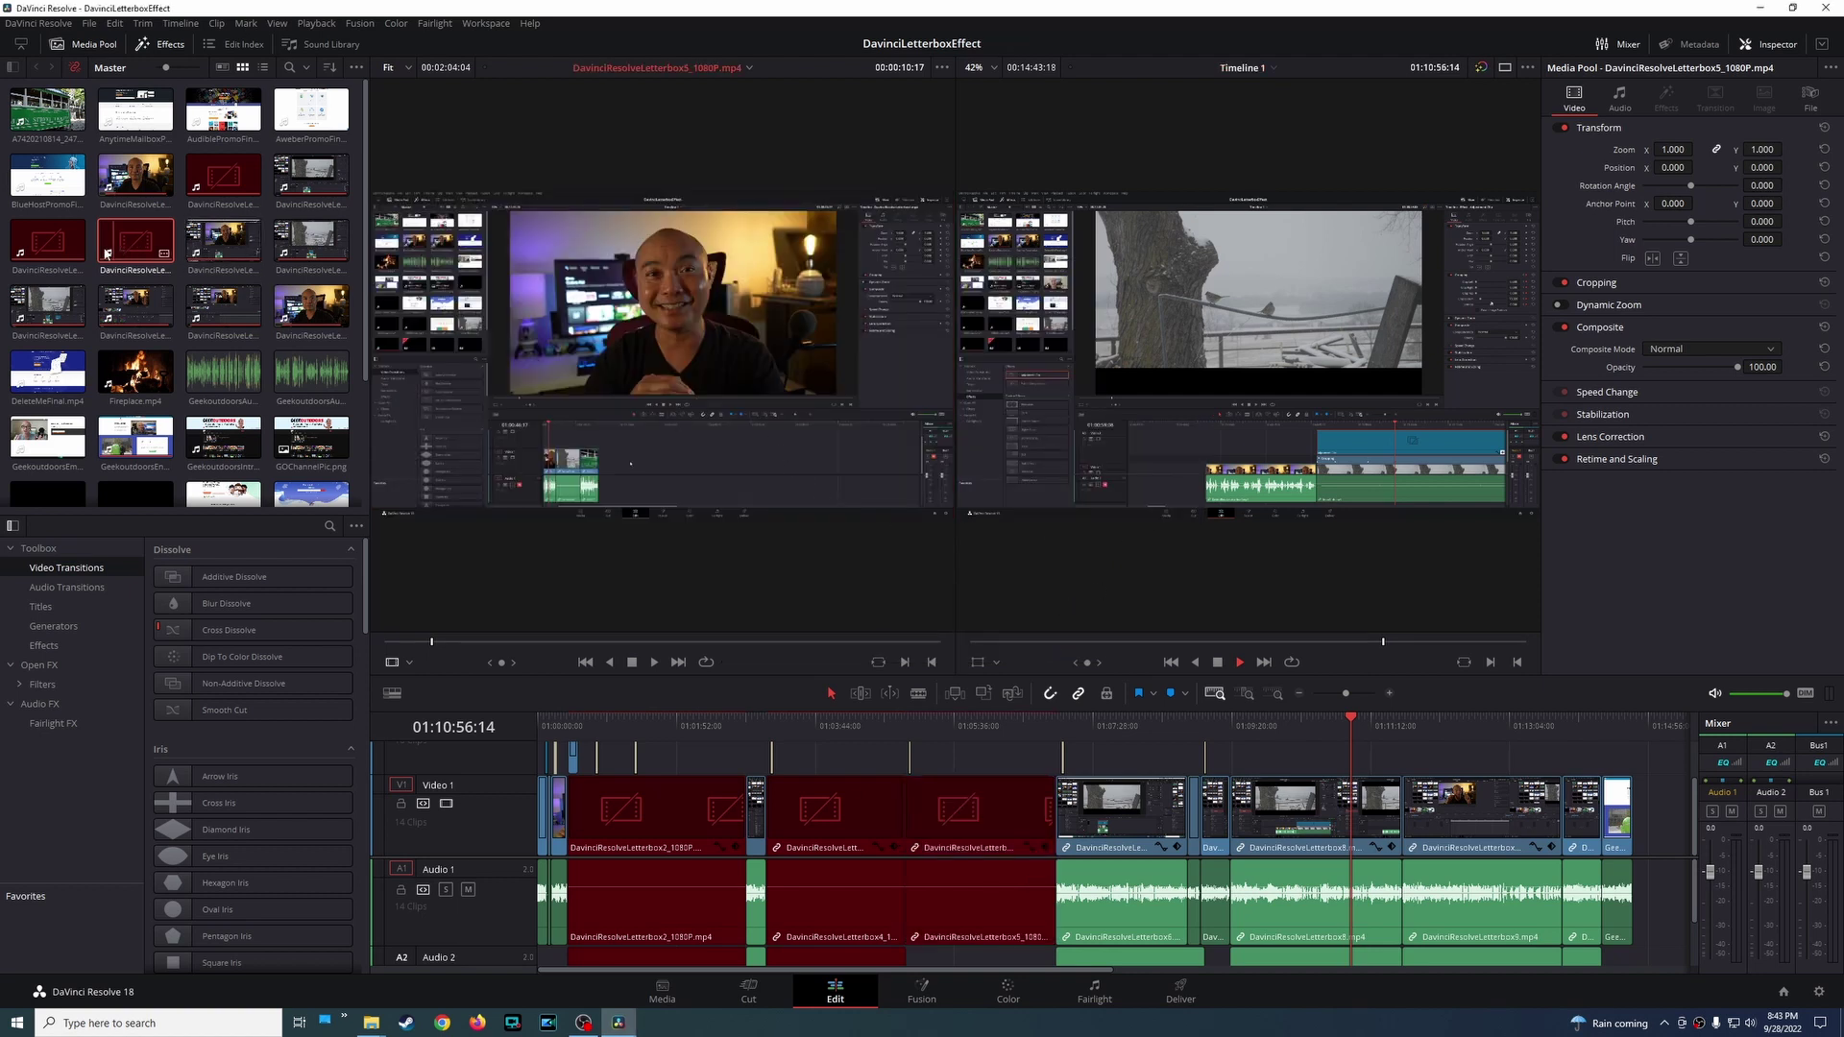
Step: Load the offline Letterbox2 clip, then DavinciResolveLetterbox5_1080P.mp4, into the source viewer and preview them
click(48, 240)
click(137, 248)
key(space)
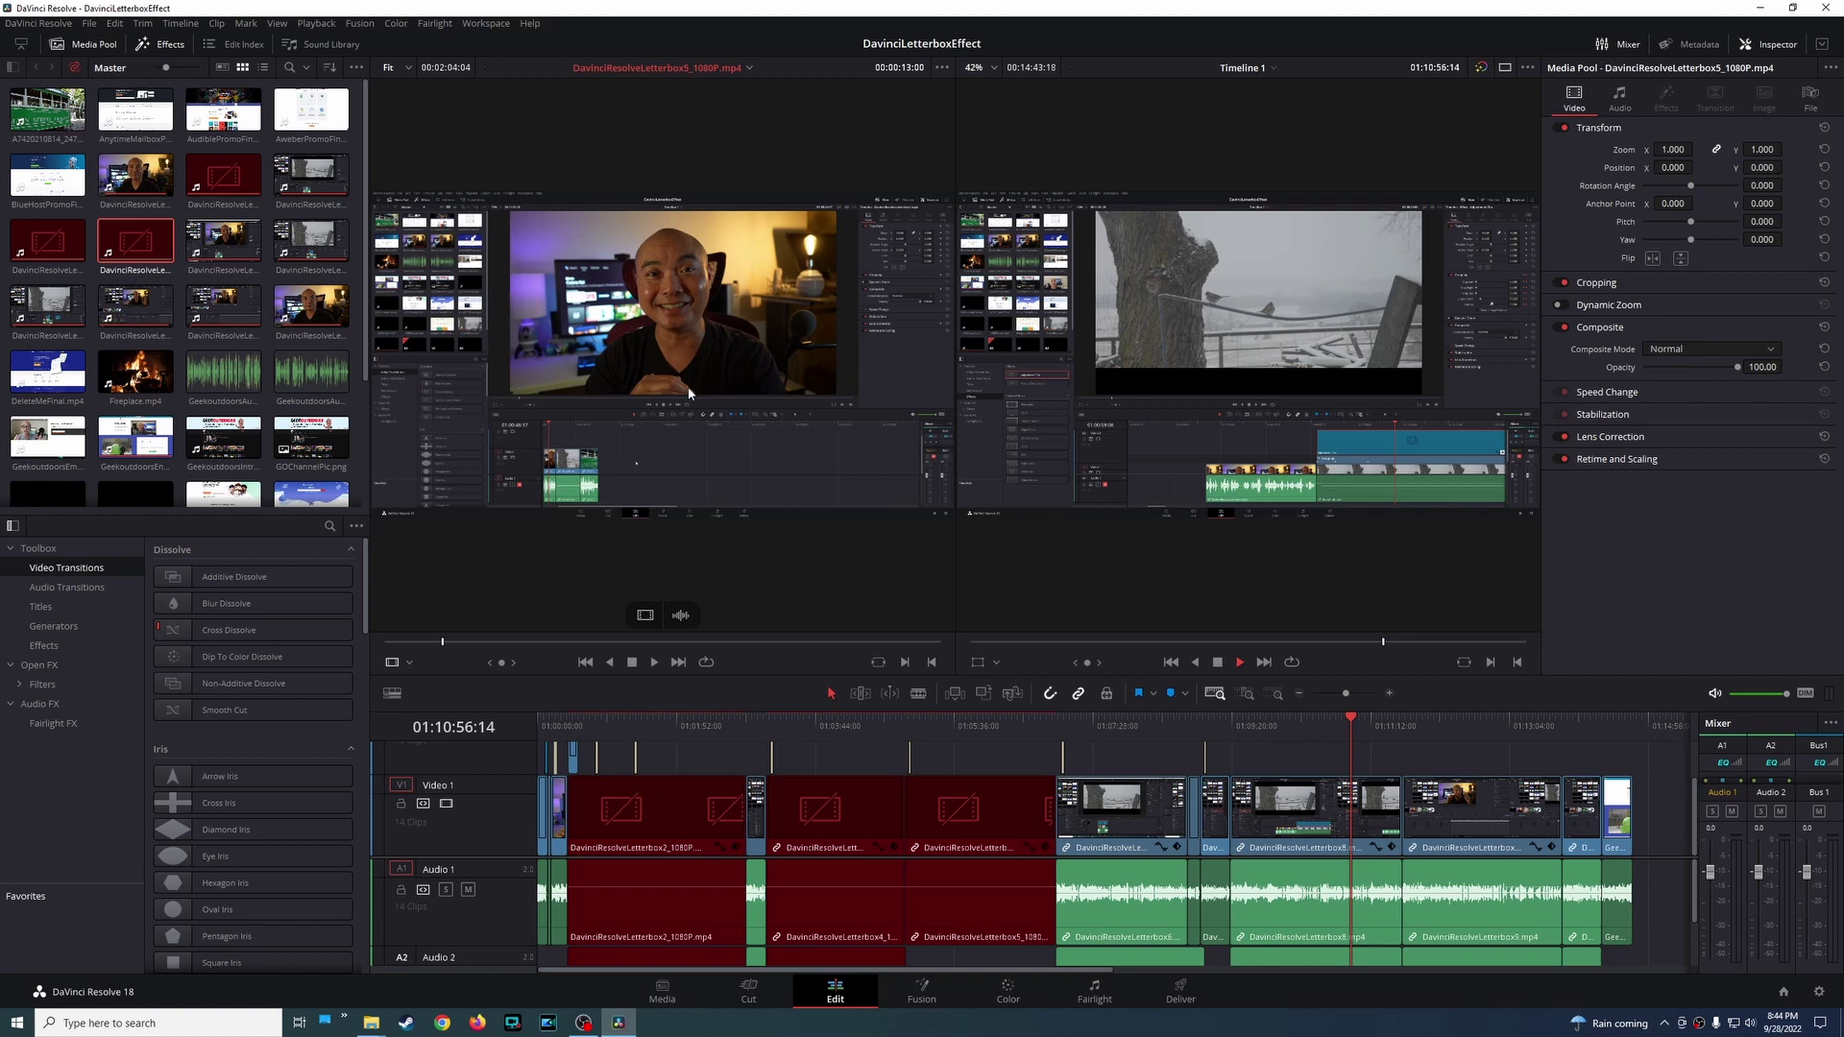
click(227, 196)
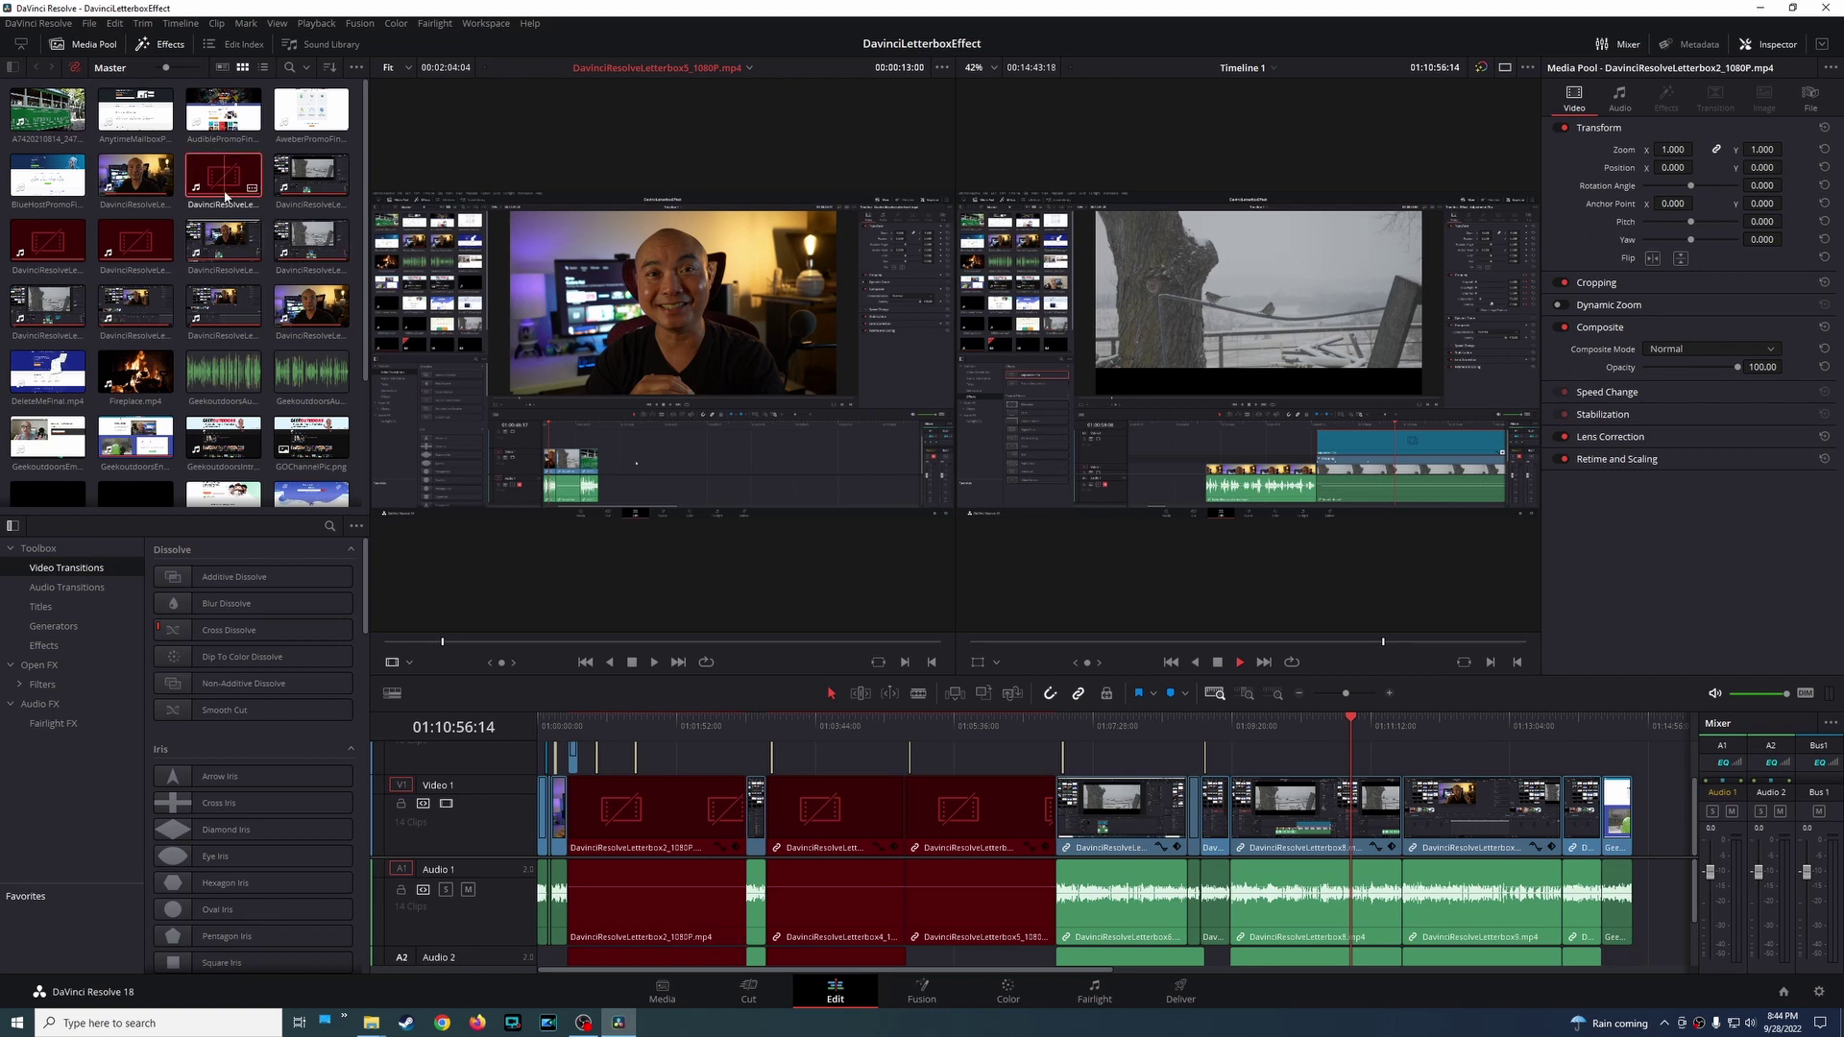
double_click(226, 196)
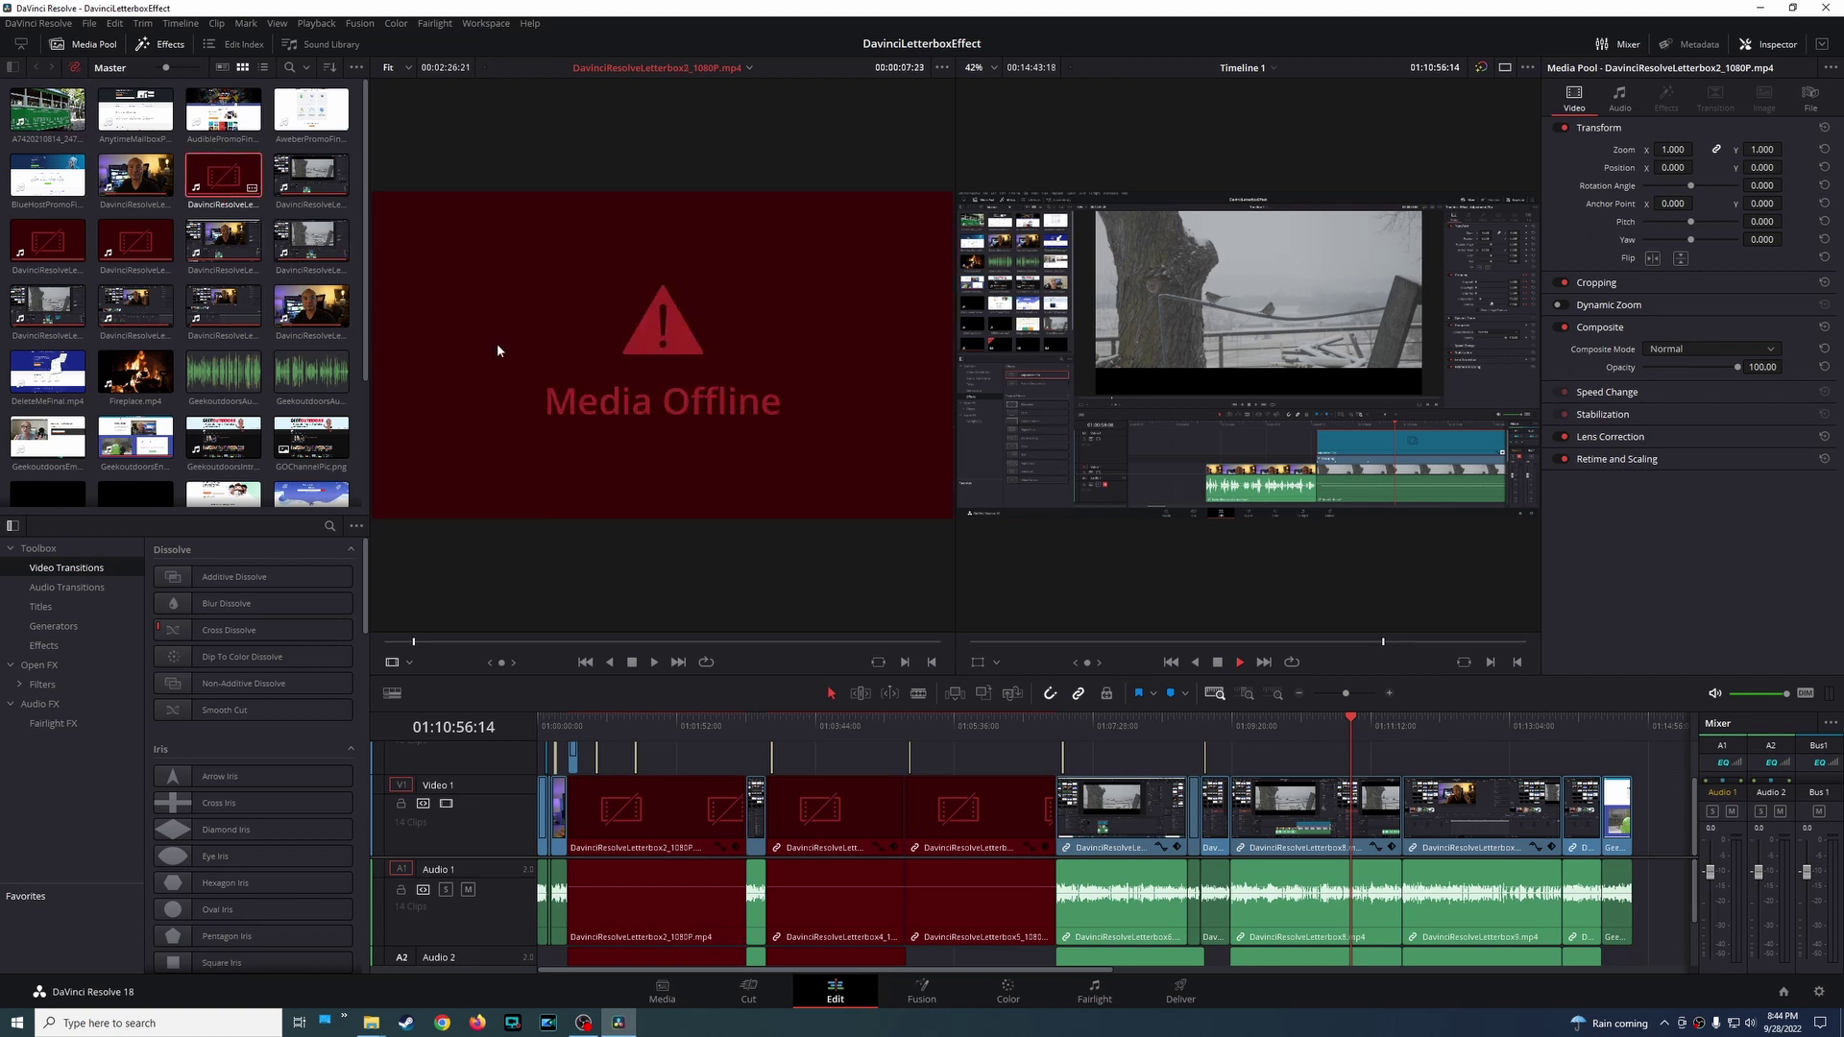
double_click(163, 257)
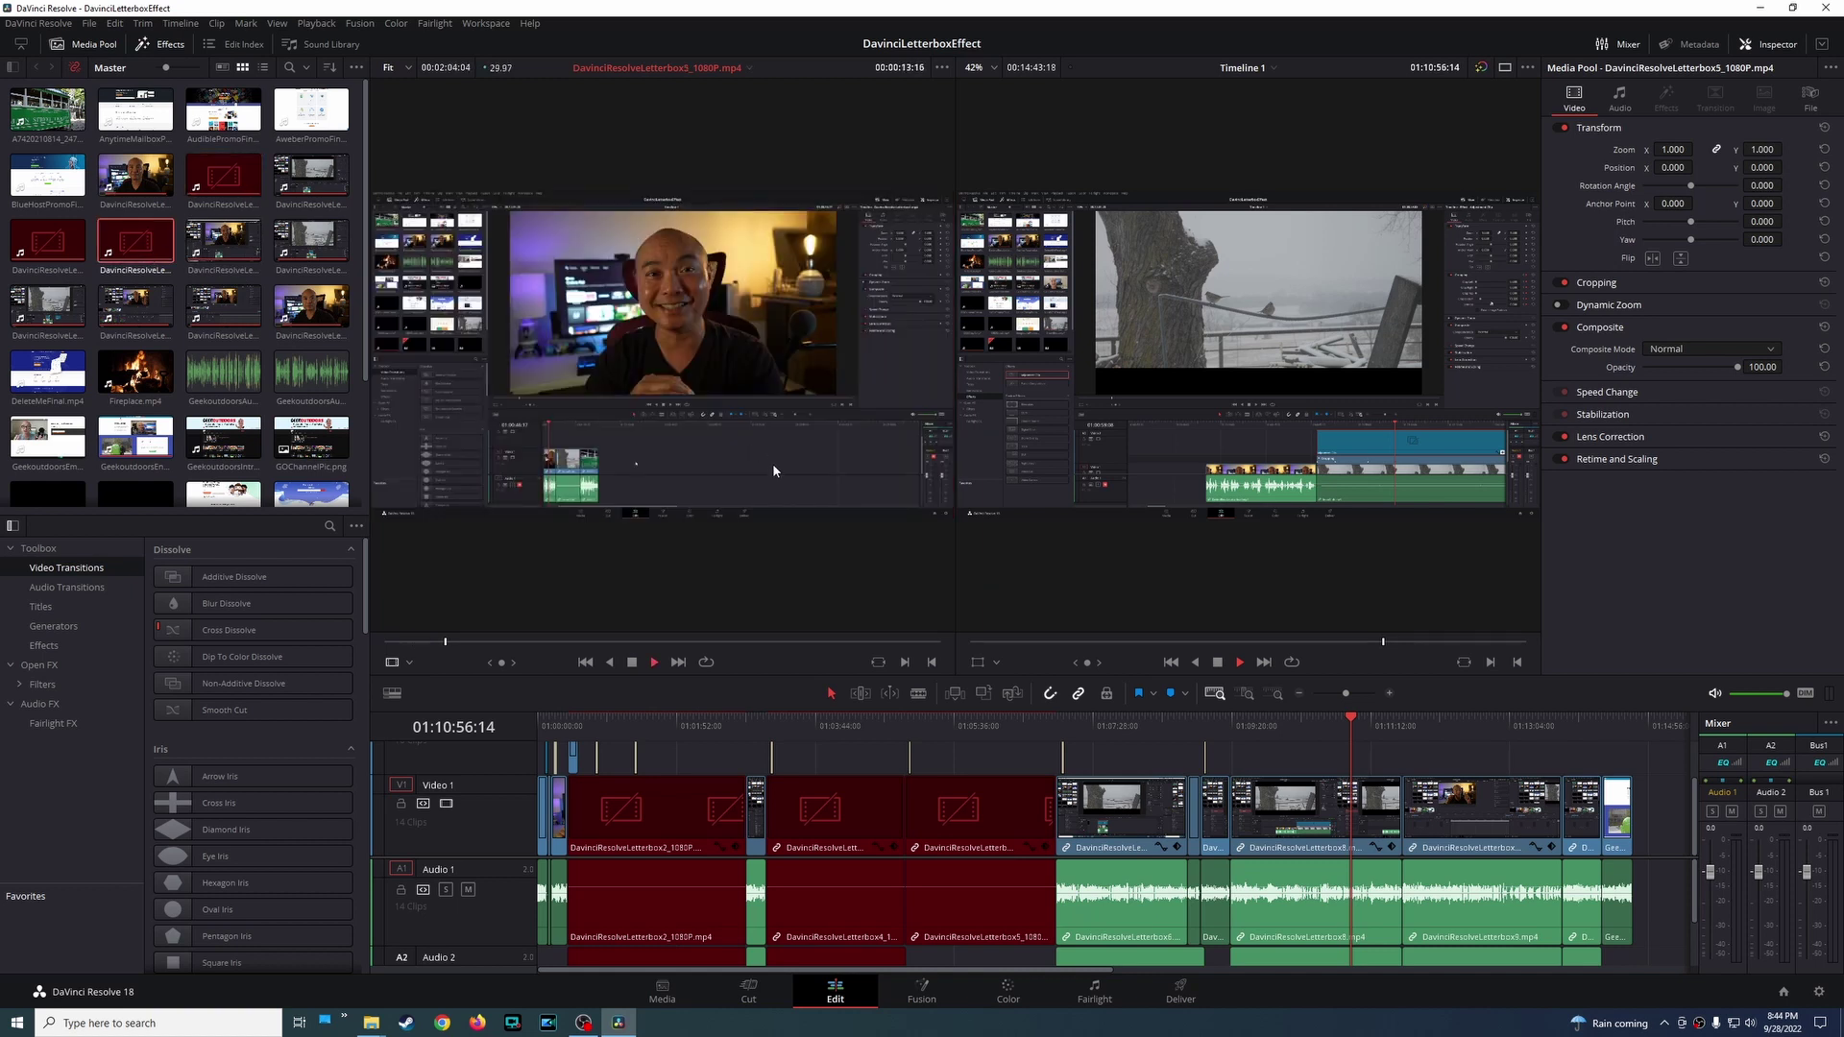
key(space)
click(1702, 48)
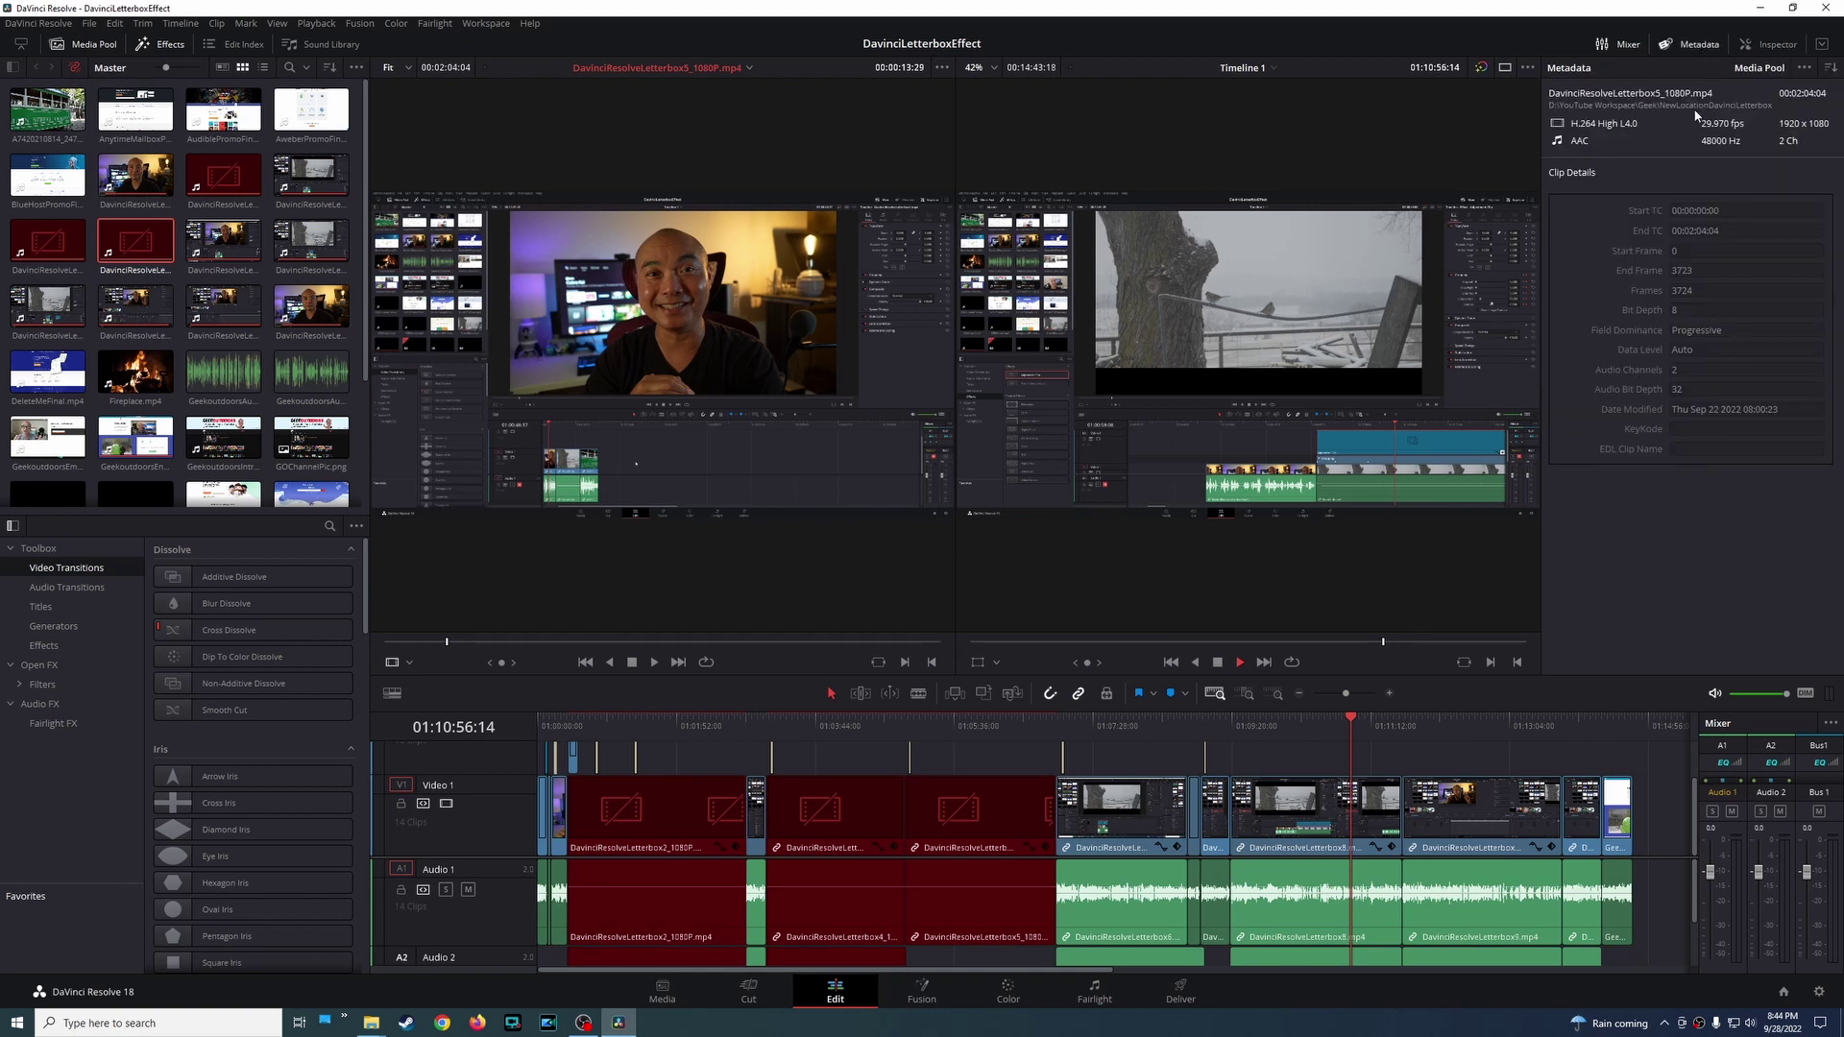
click(1766, 46)
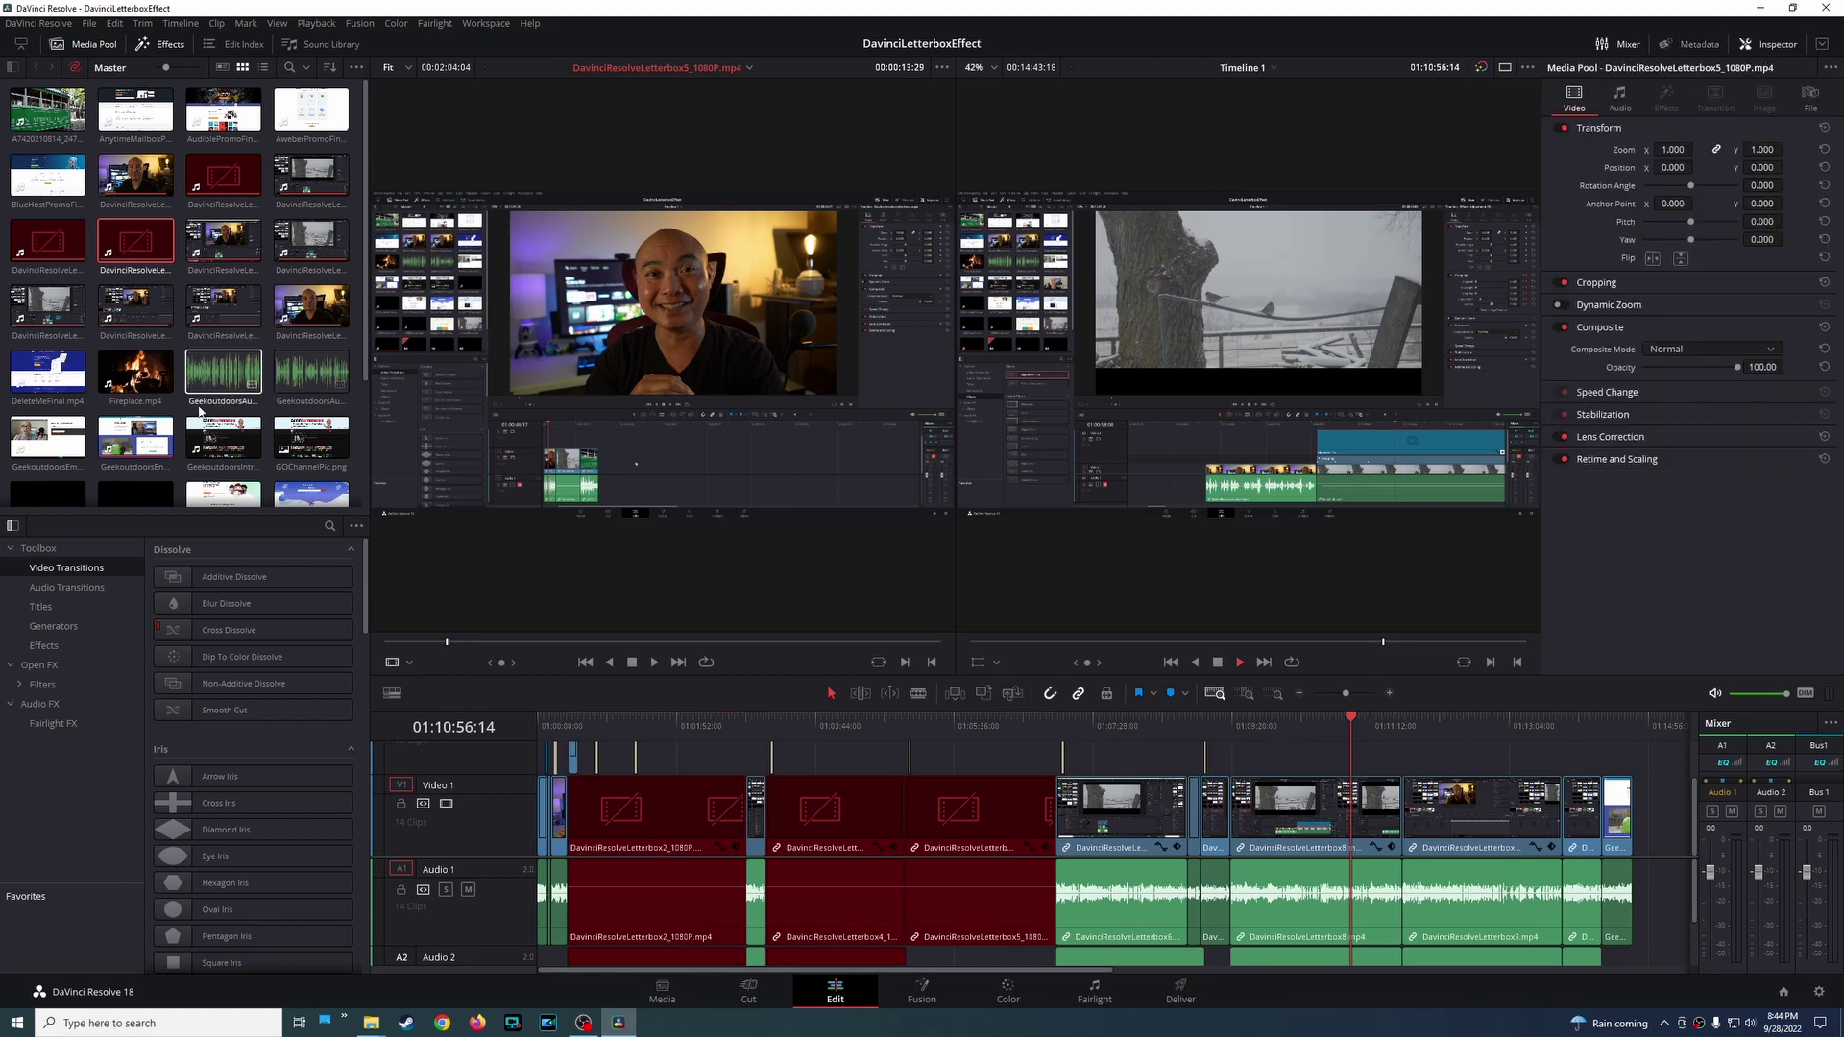
right_click(154, 247)
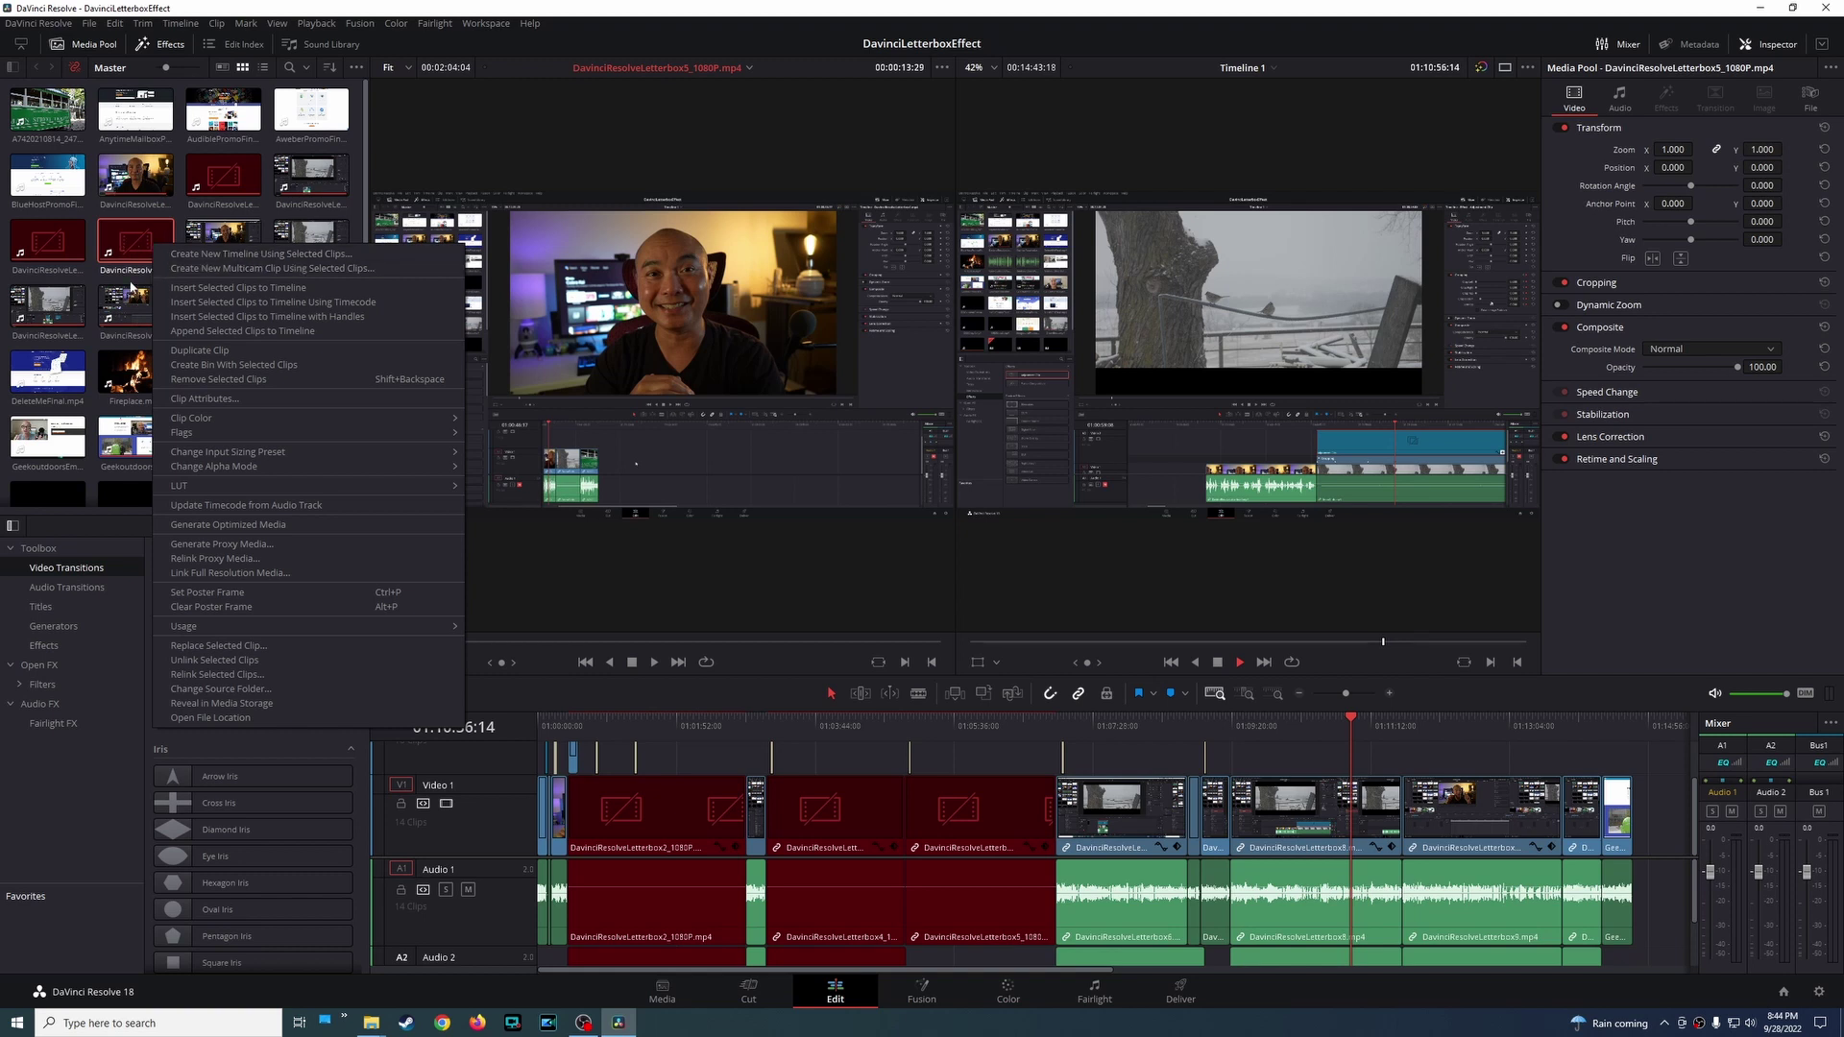
click(130, 285)
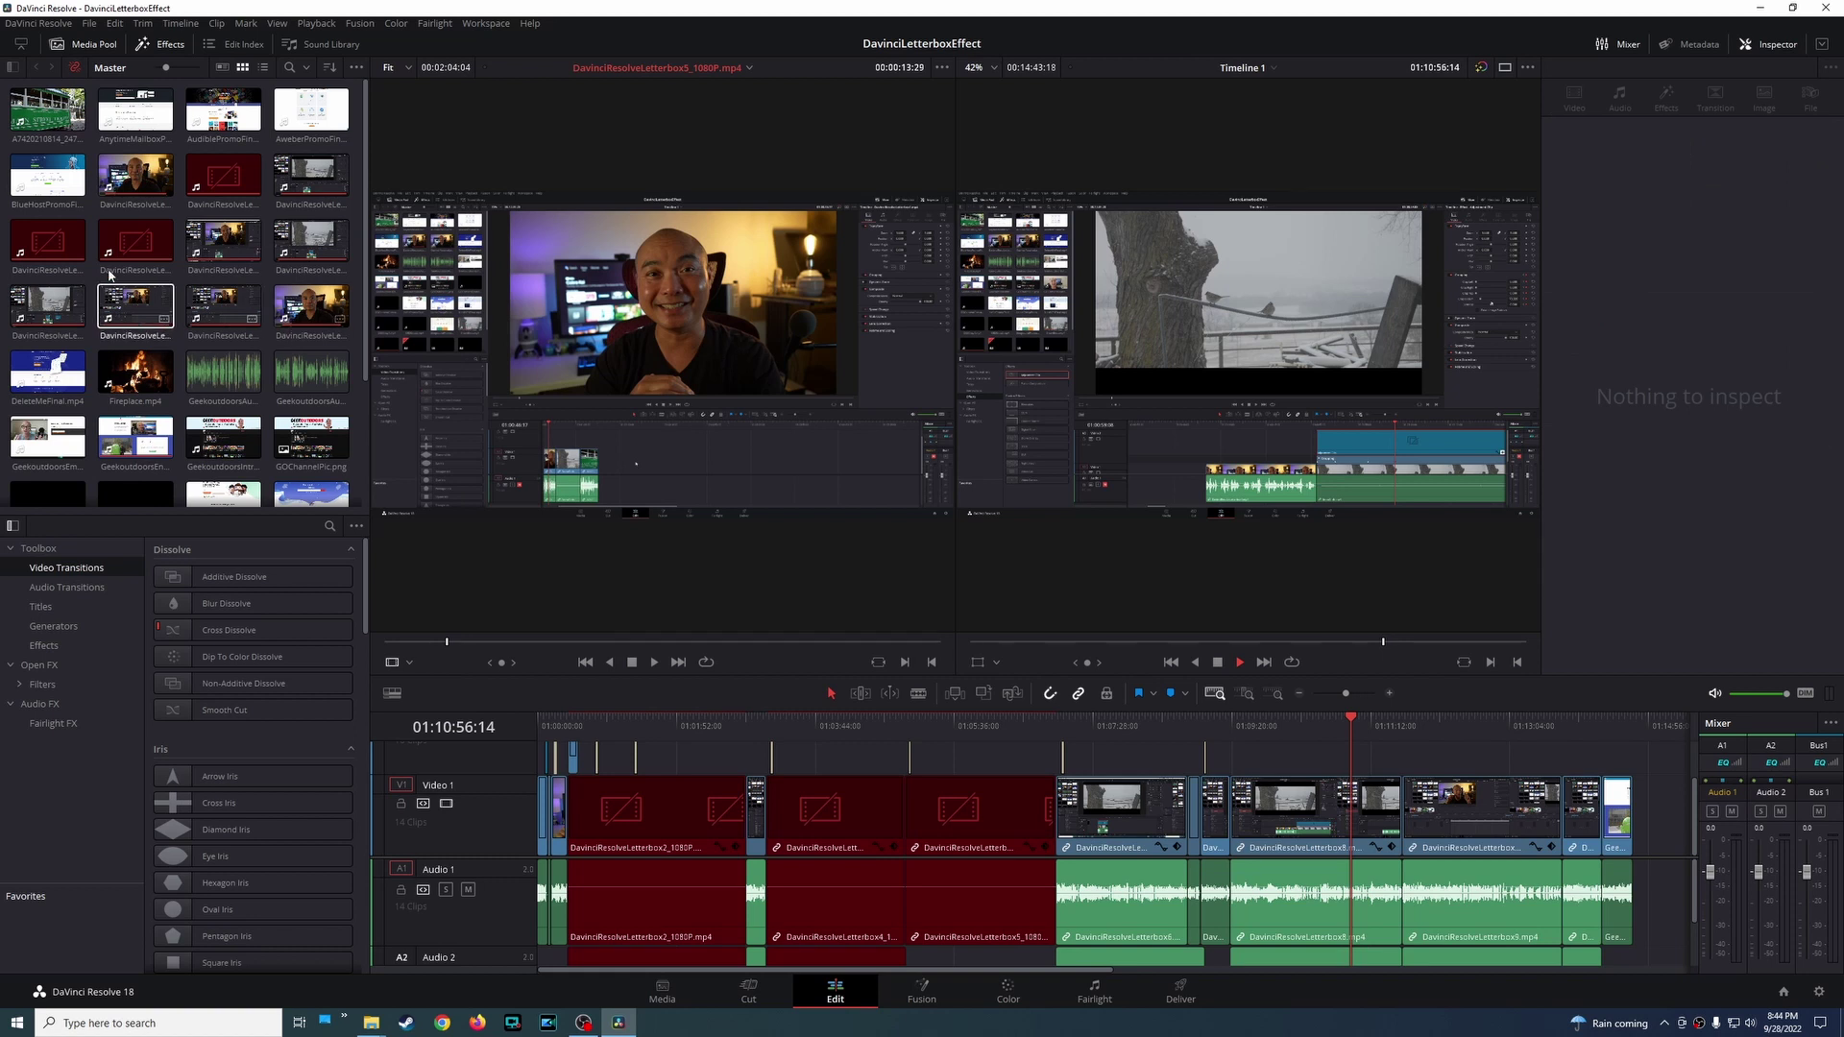
click(654, 394)
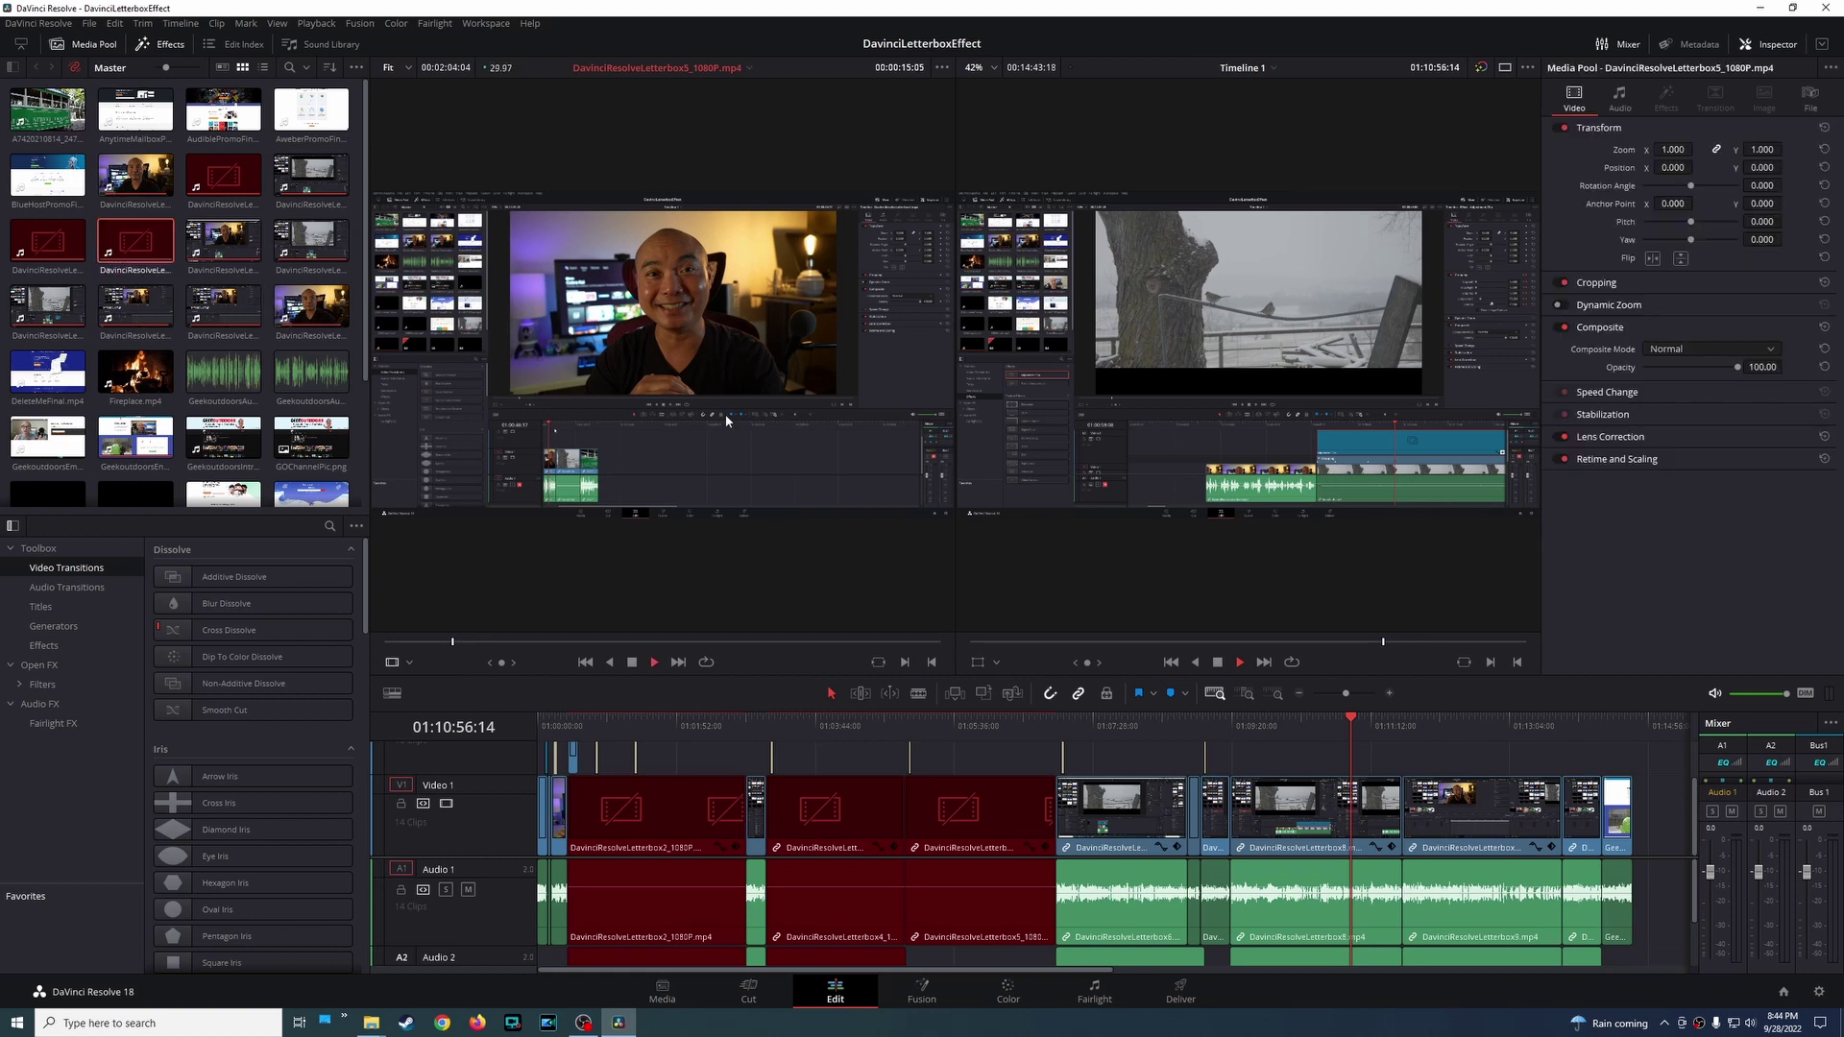
key(space)
click(1692, 44)
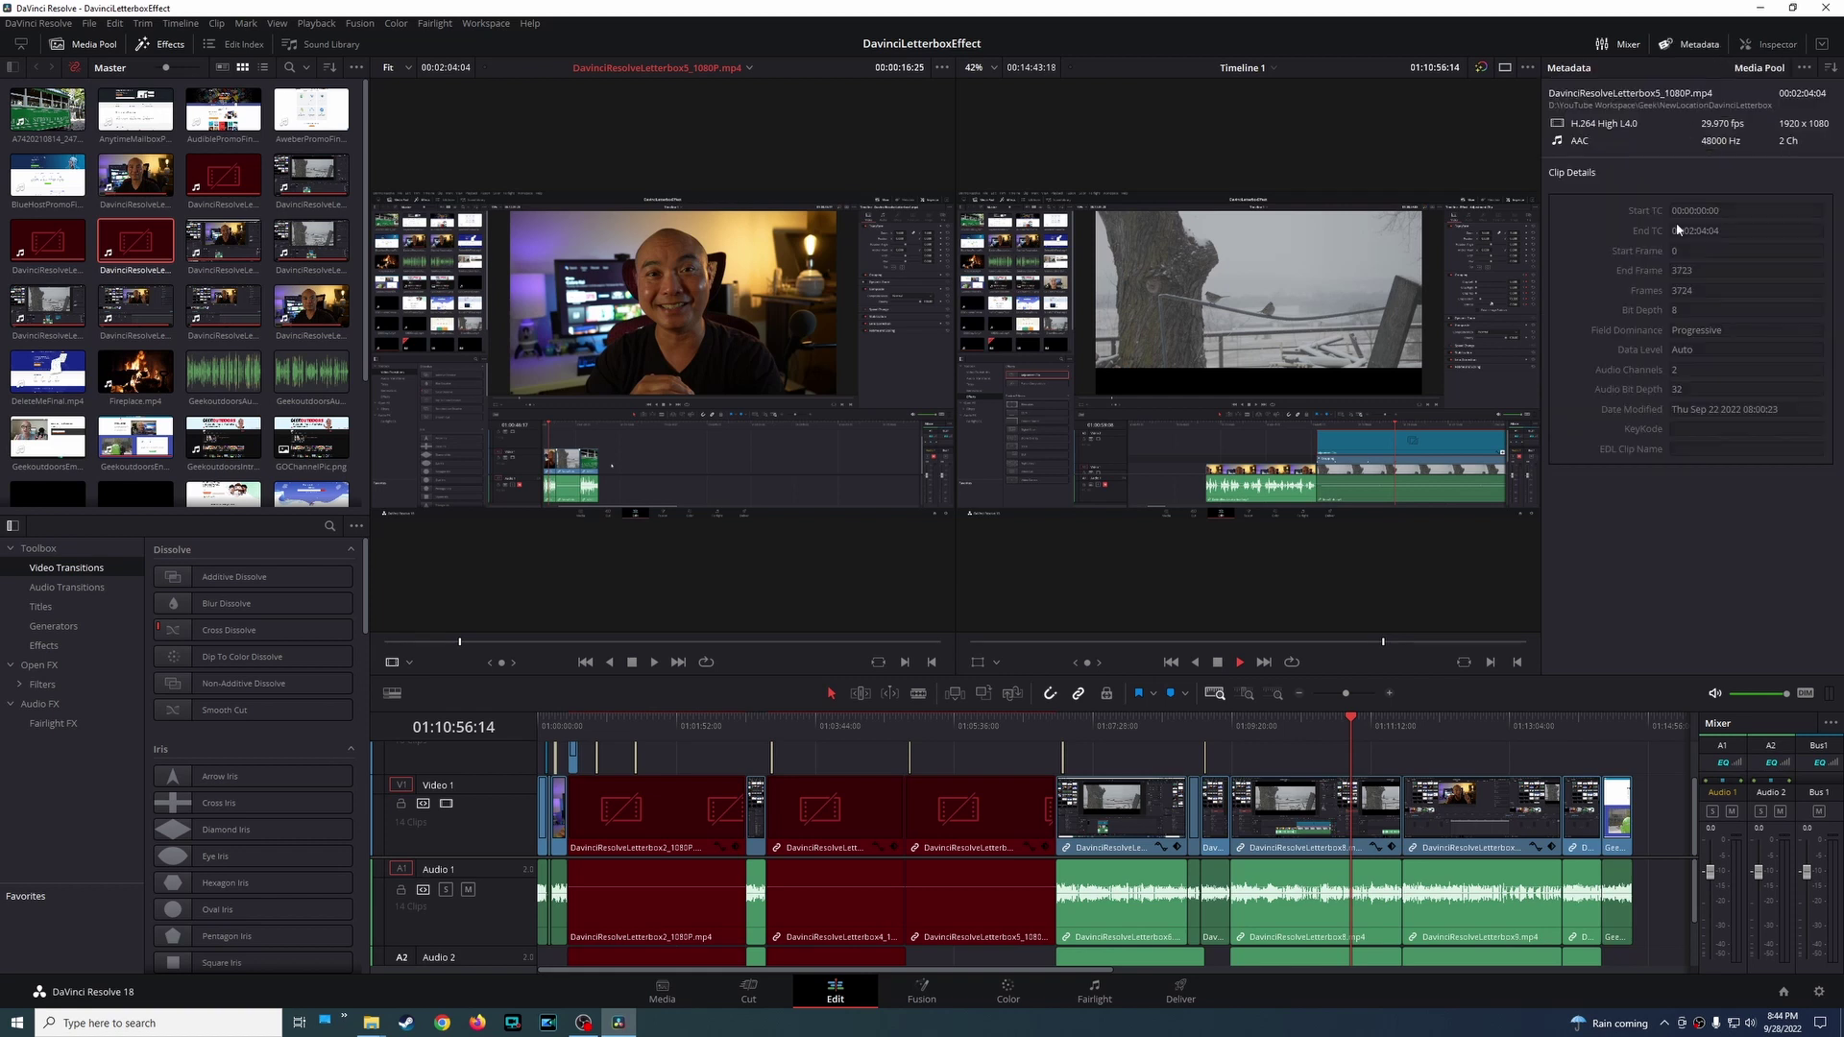
click(1773, 48)
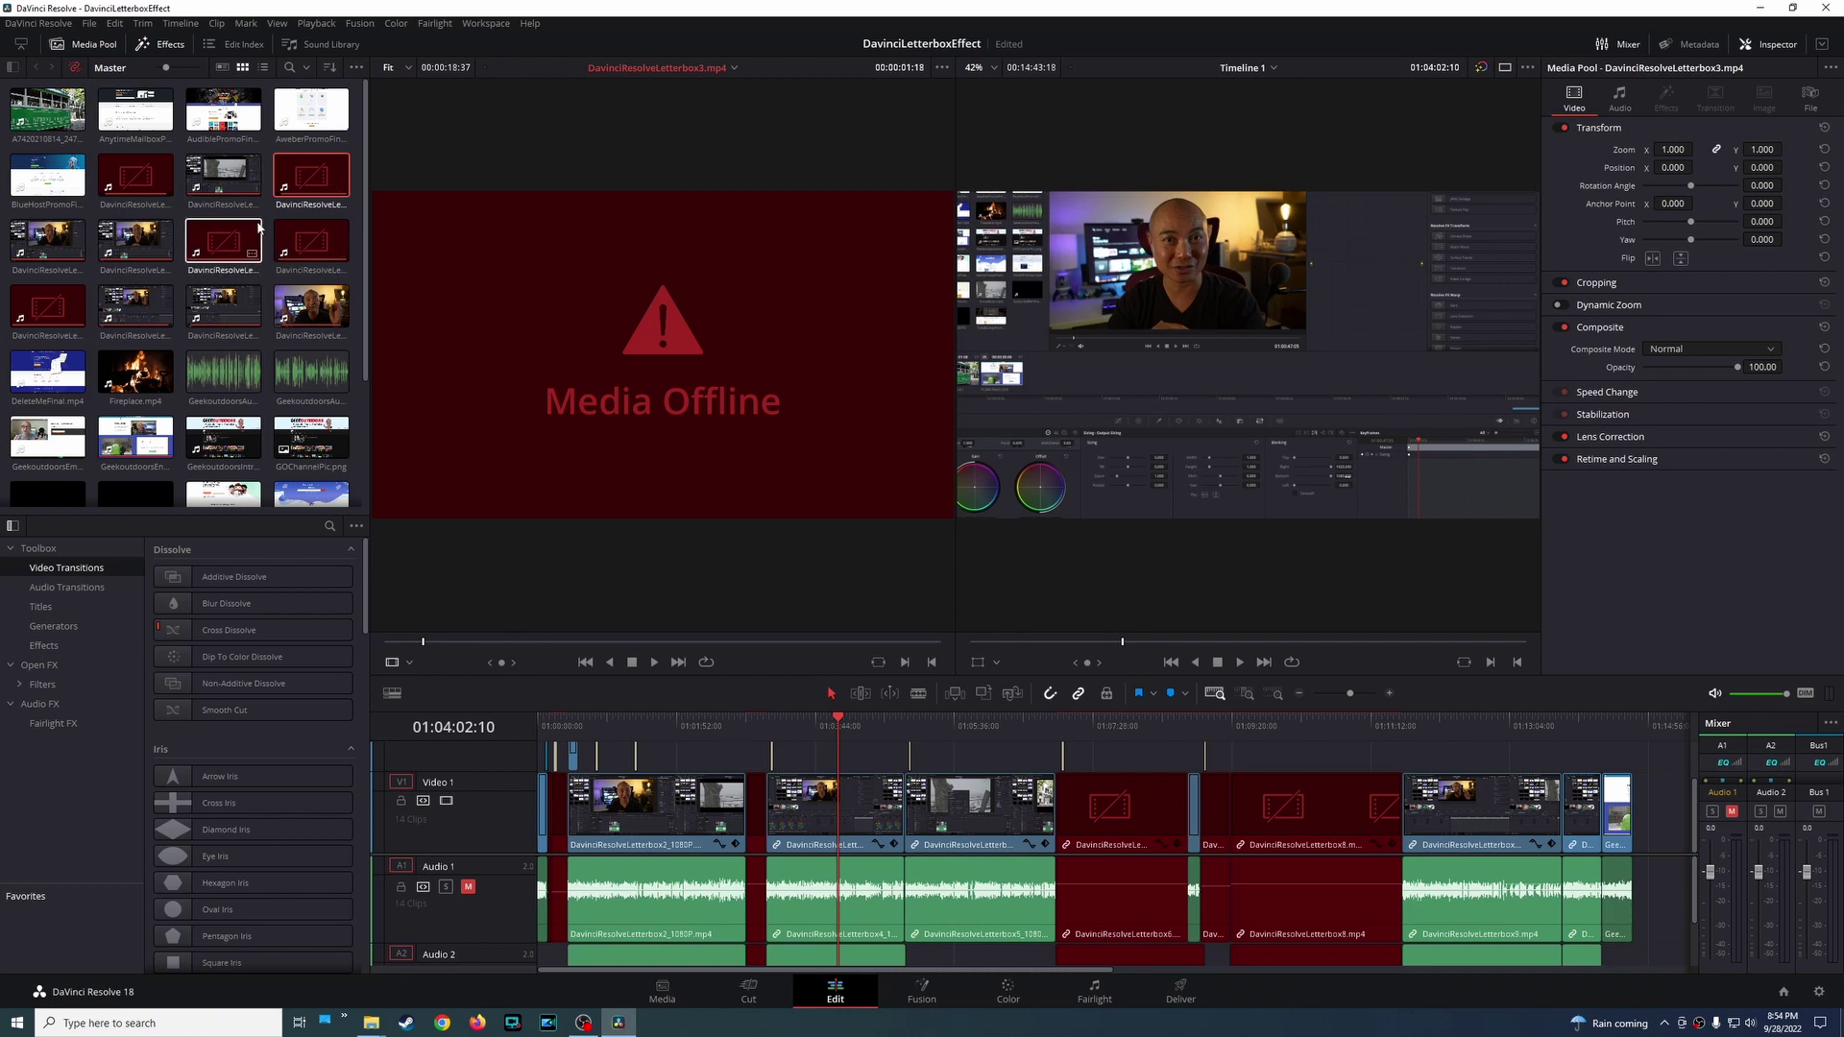
ctrl+click(325, 240)
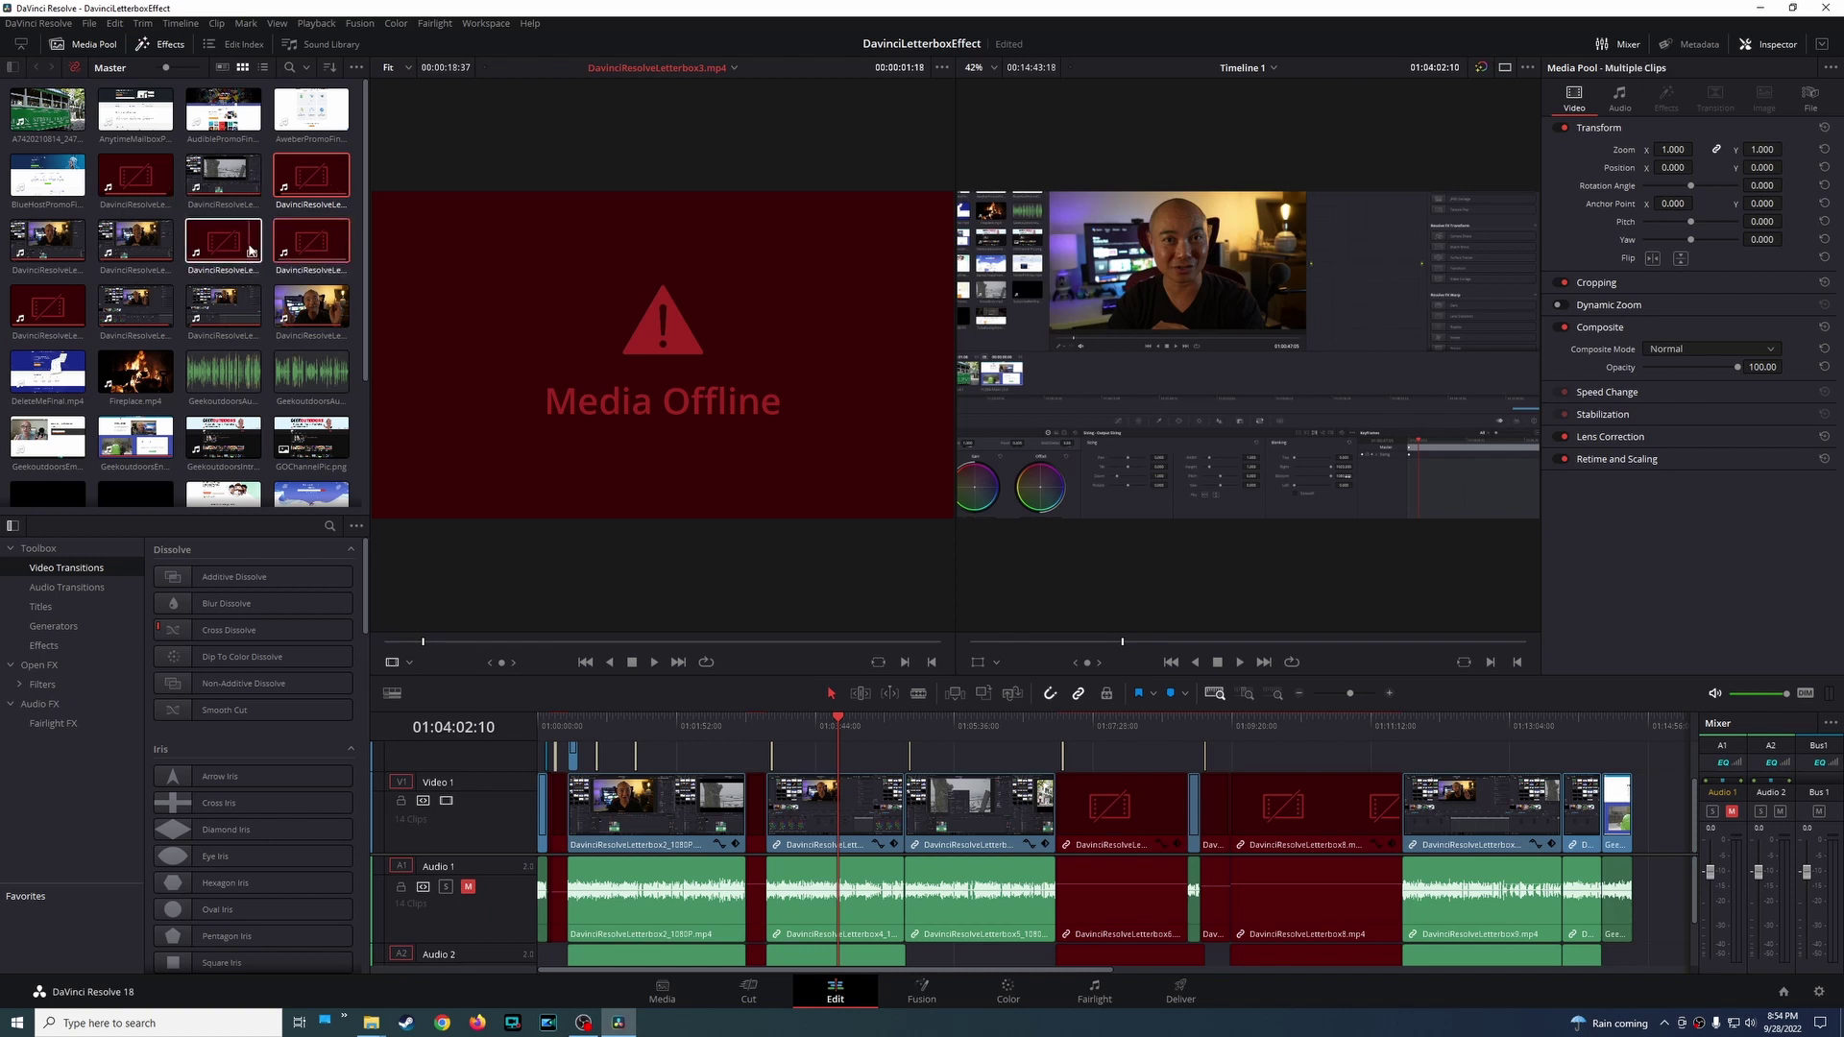
ctrl+click(136, 176)
ctrl+click(65, 307)
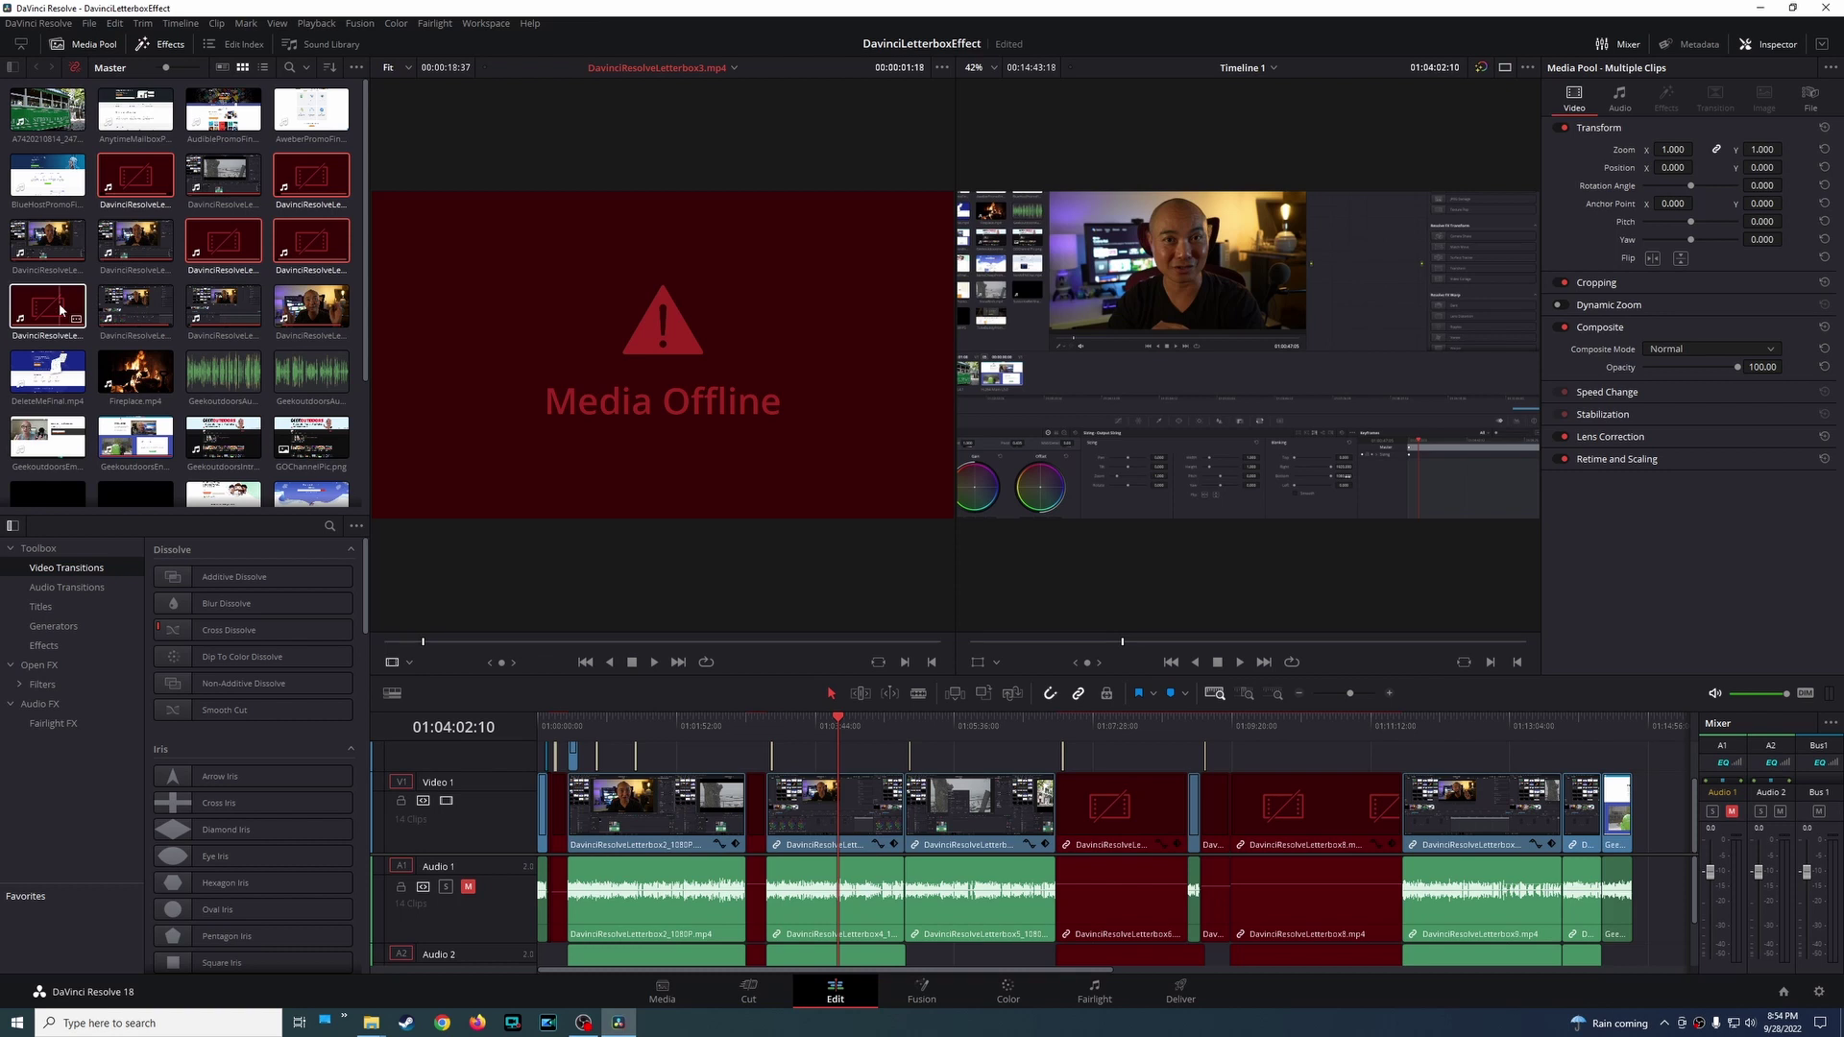
right_click(135, 187)
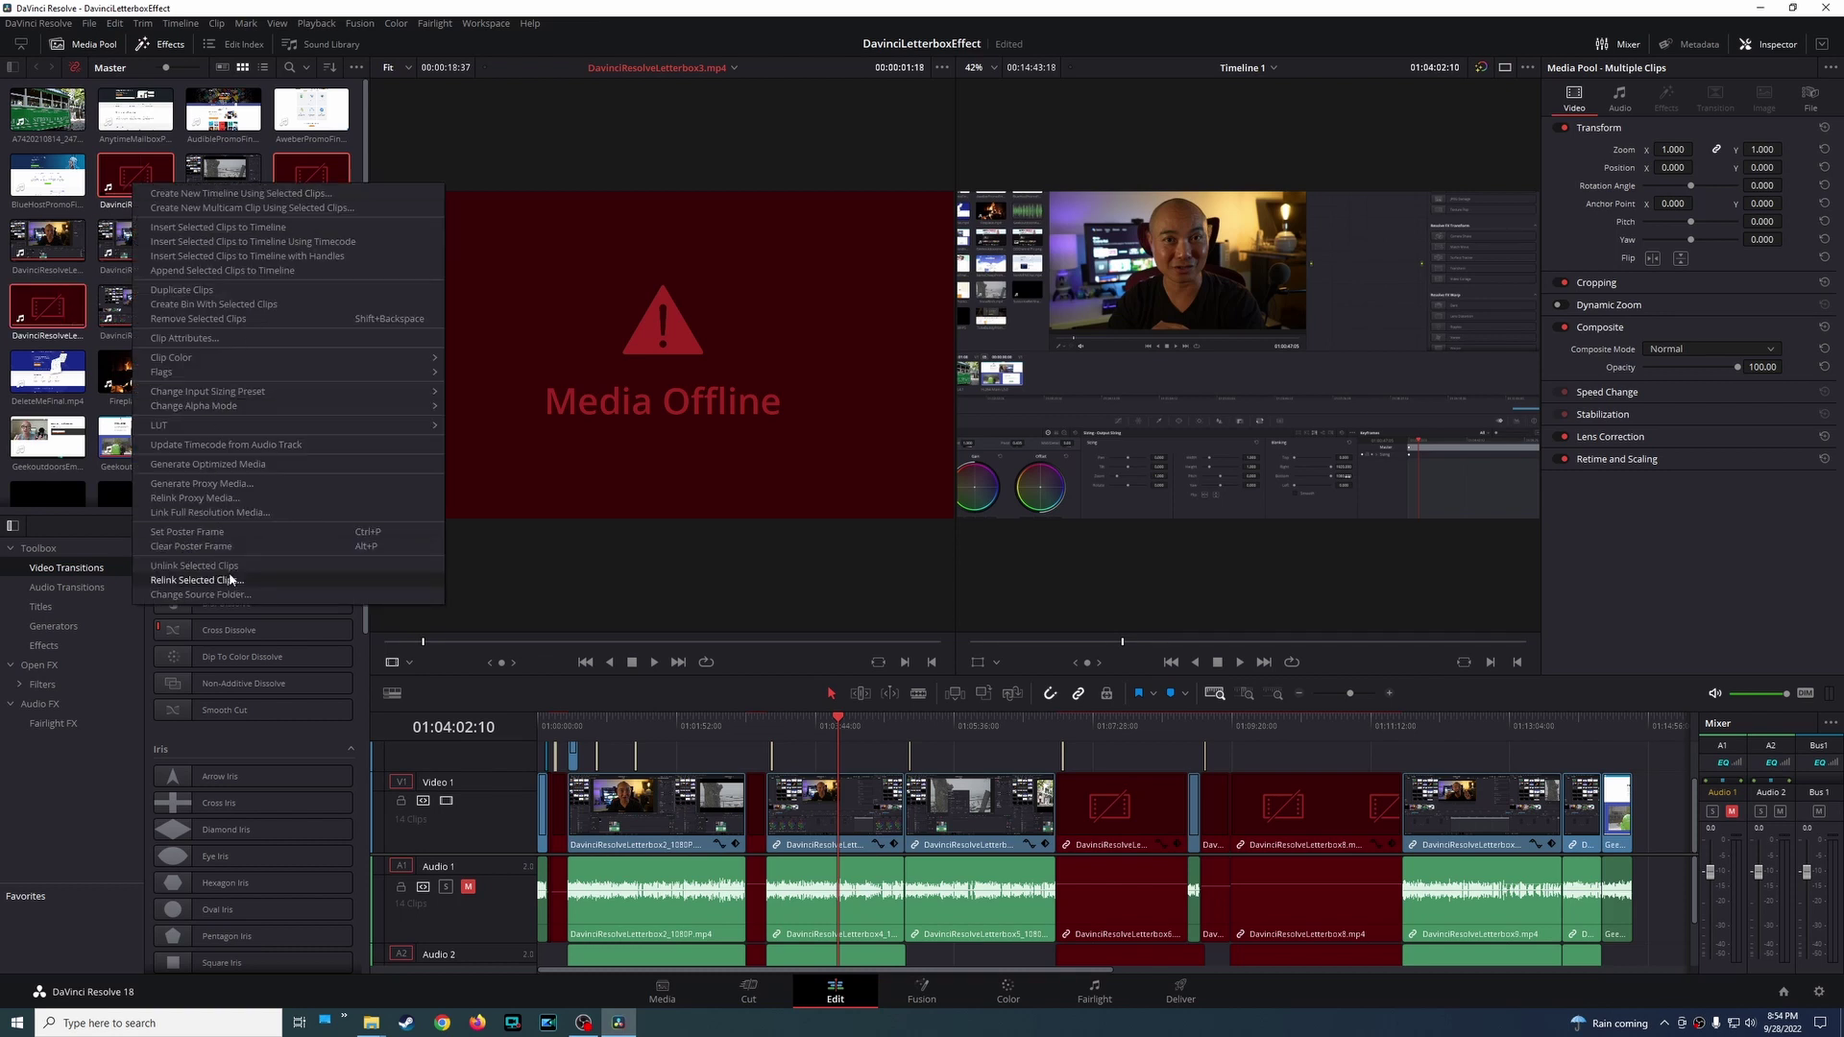
click(358, 168)
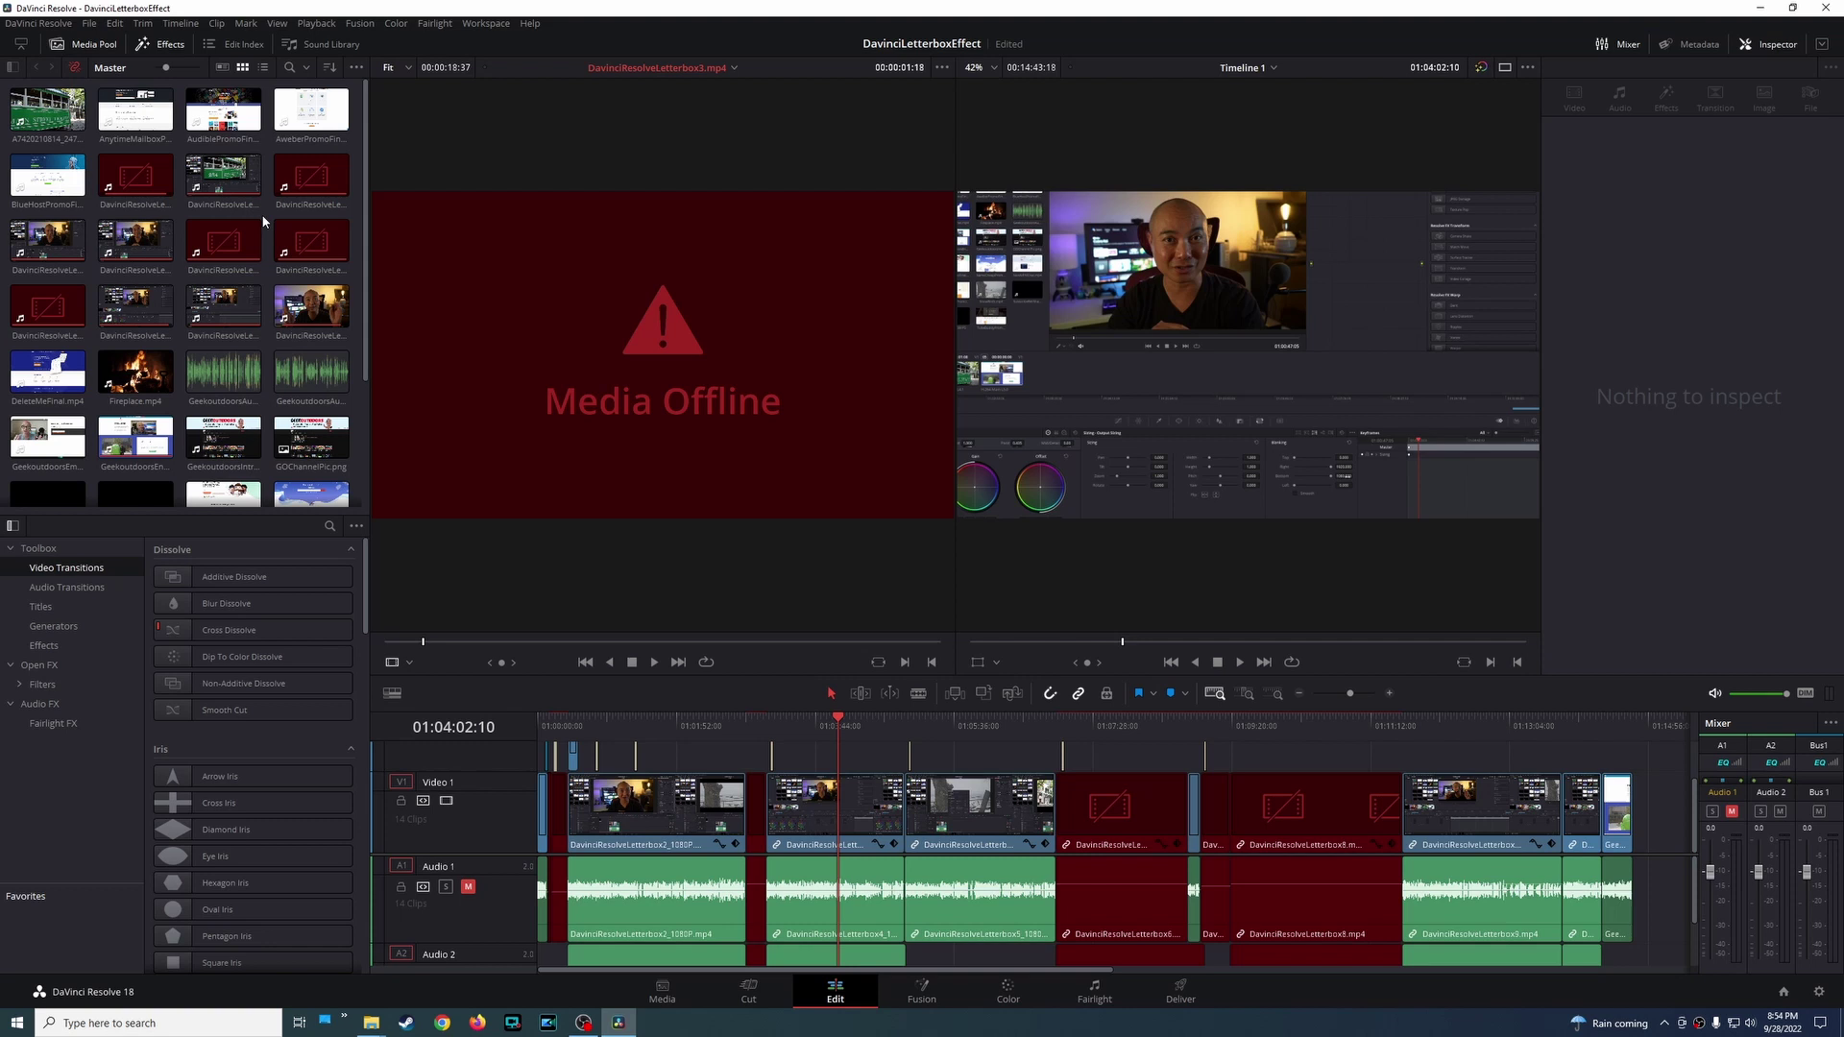
key(ctrl+a)
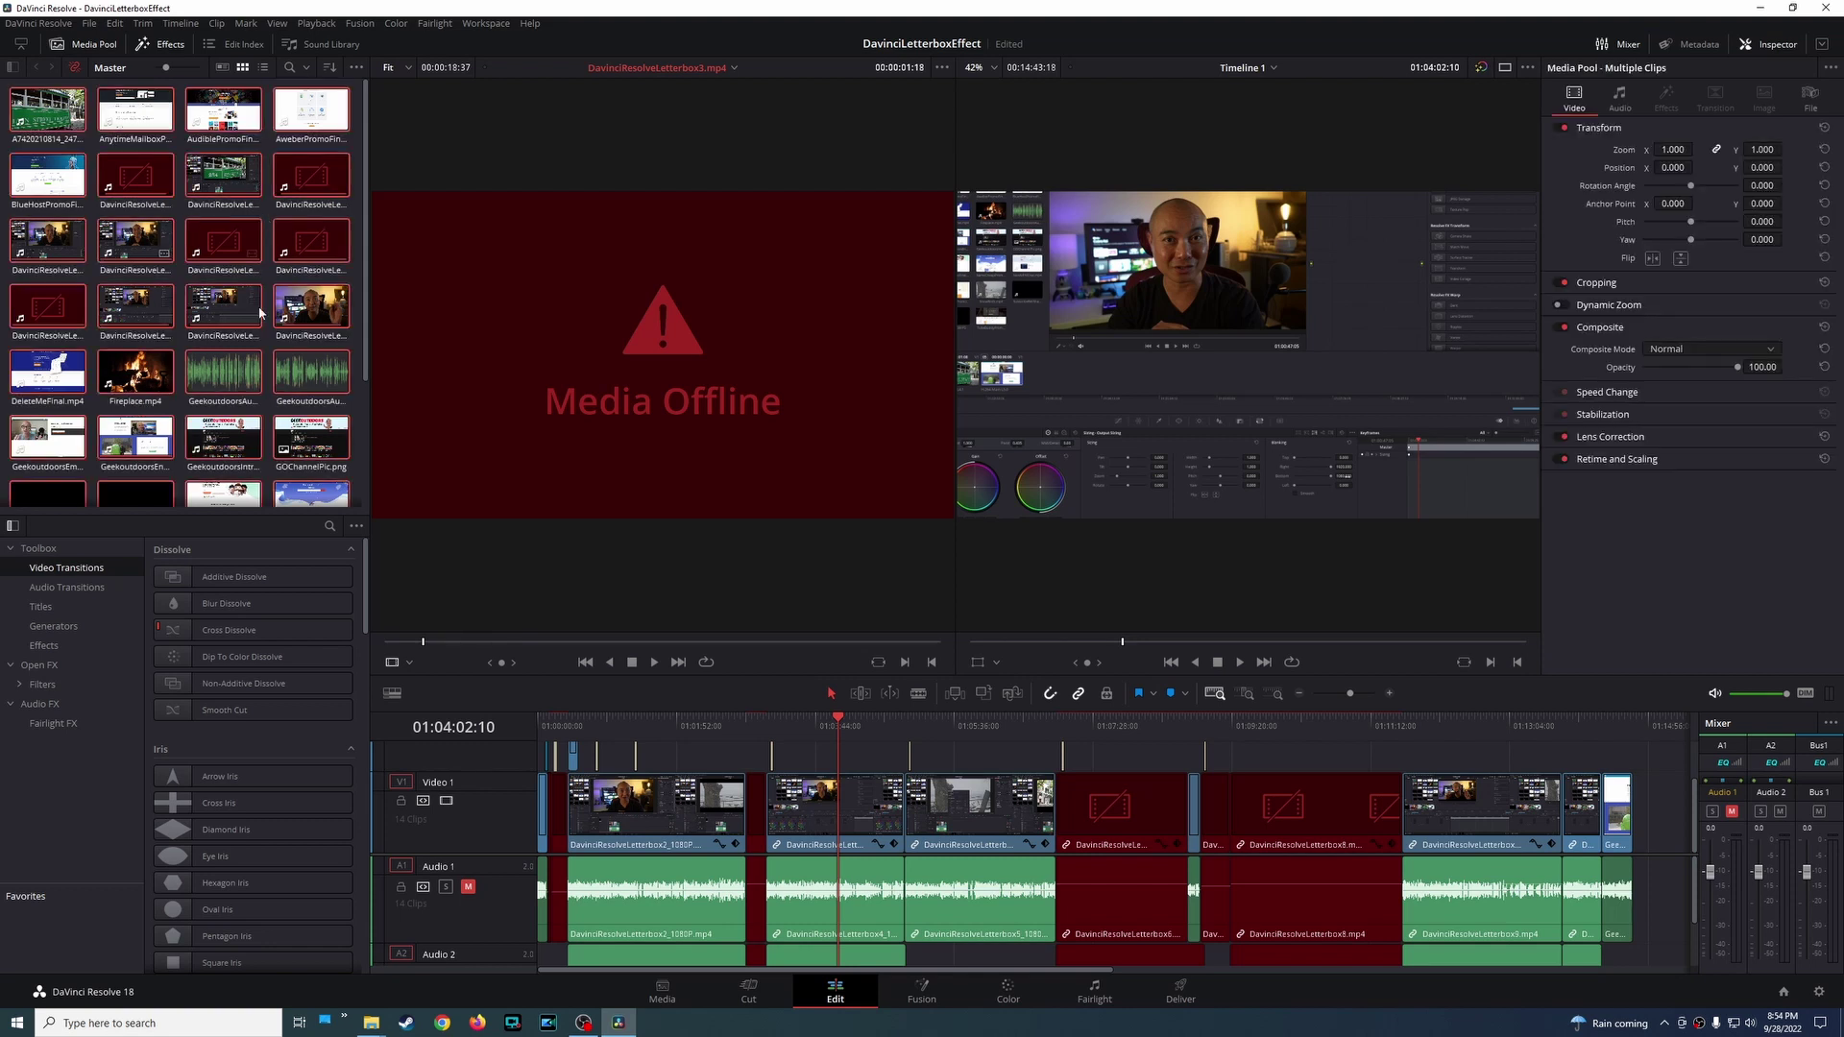
right_click(153, 180)
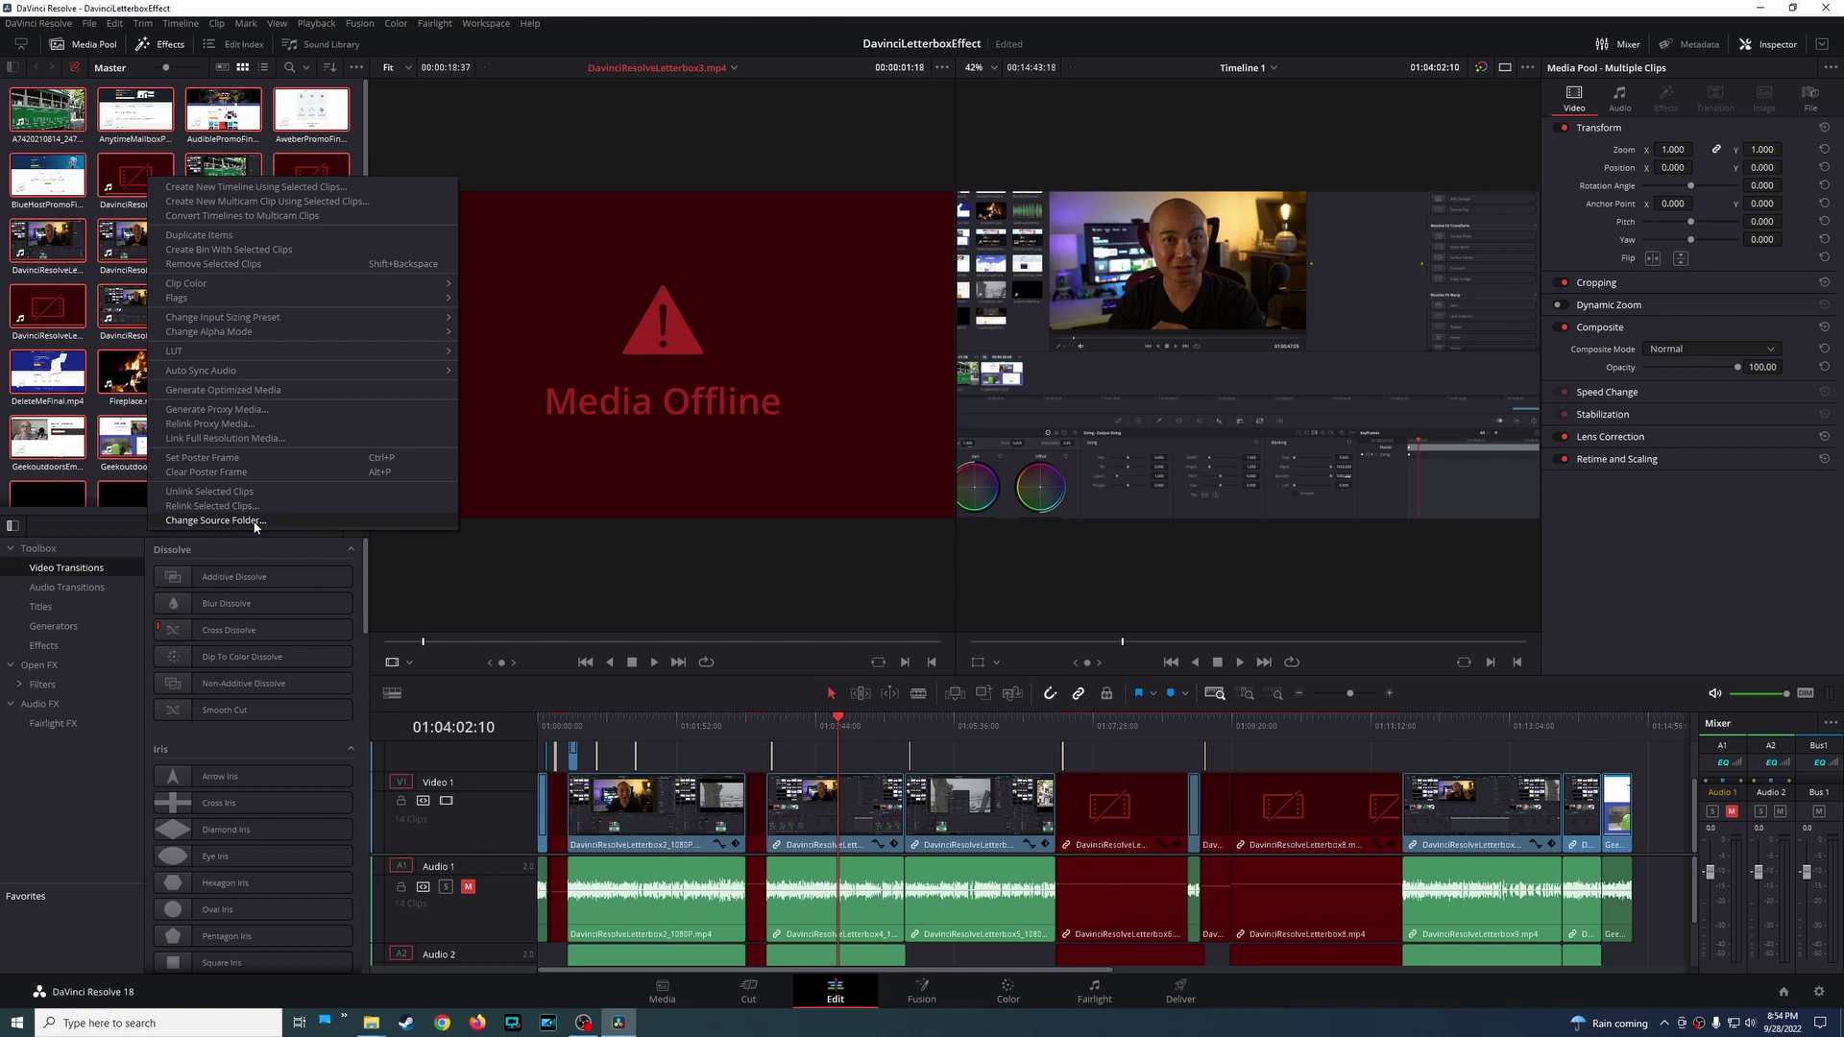
click(360, 153)
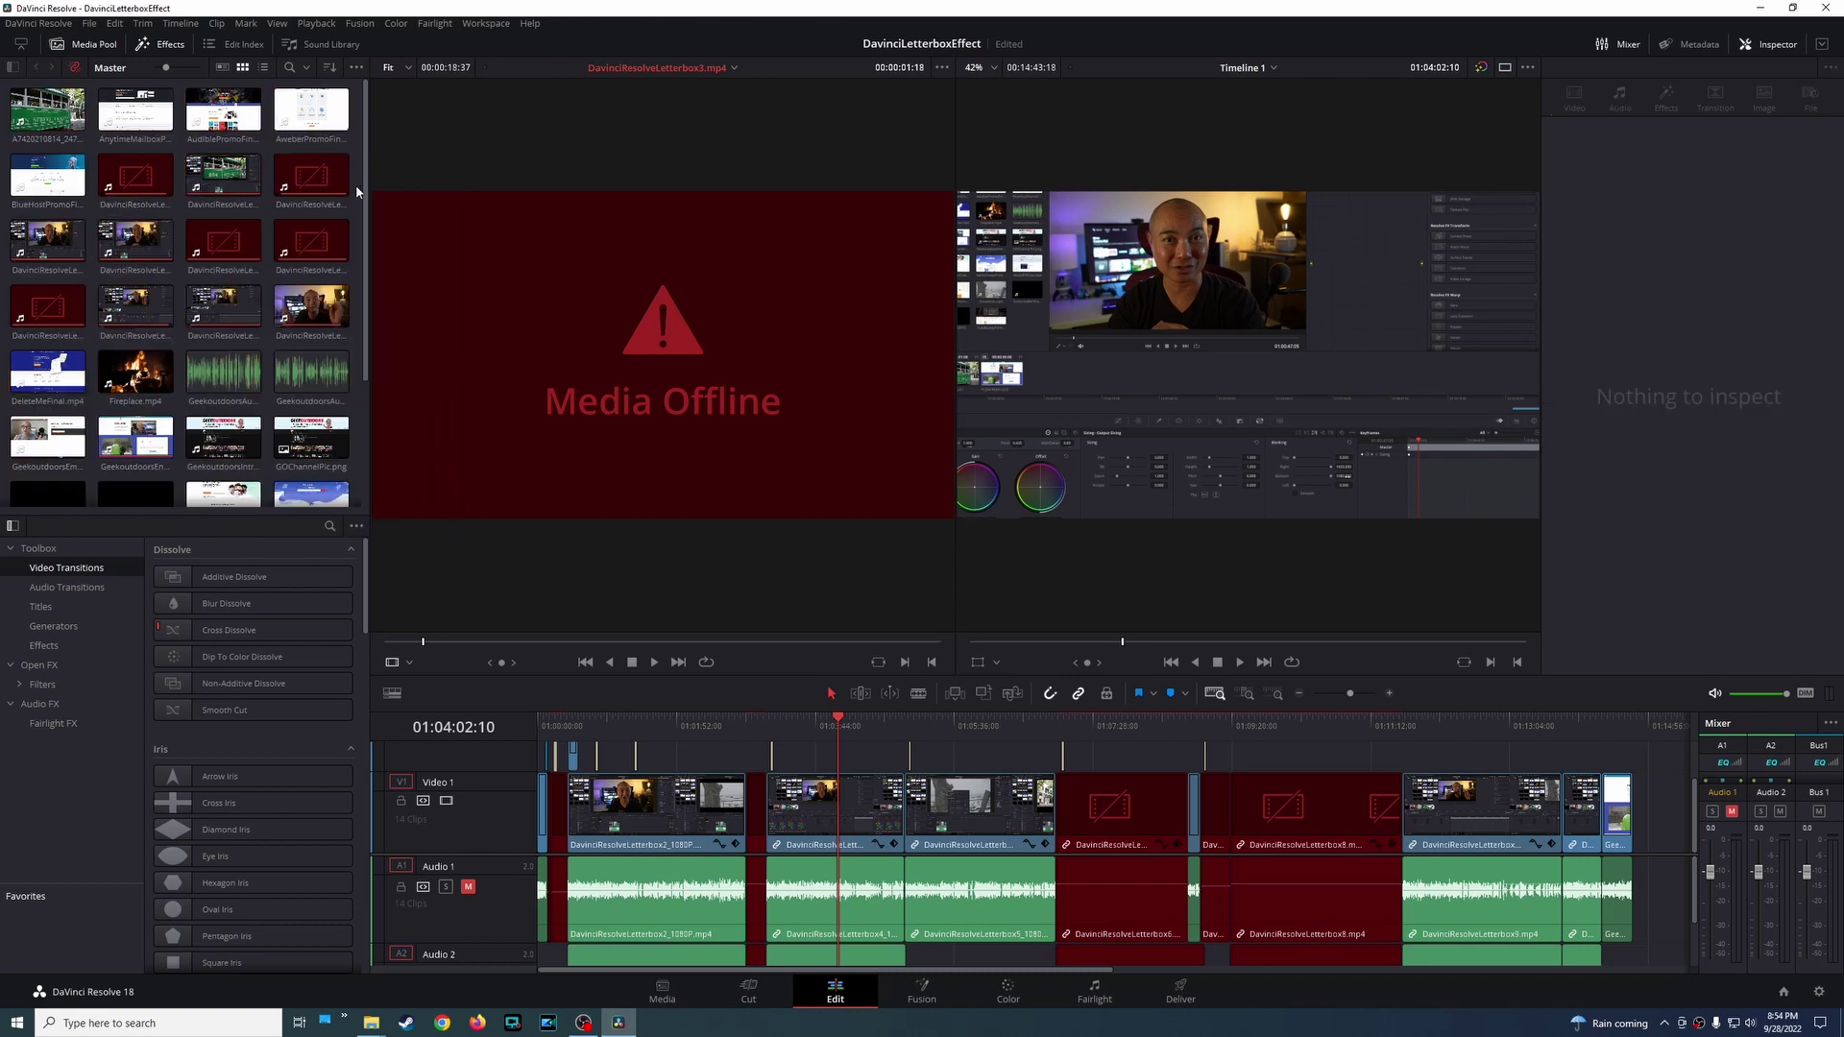
click(342, 229)
mouse_move(449, 400)
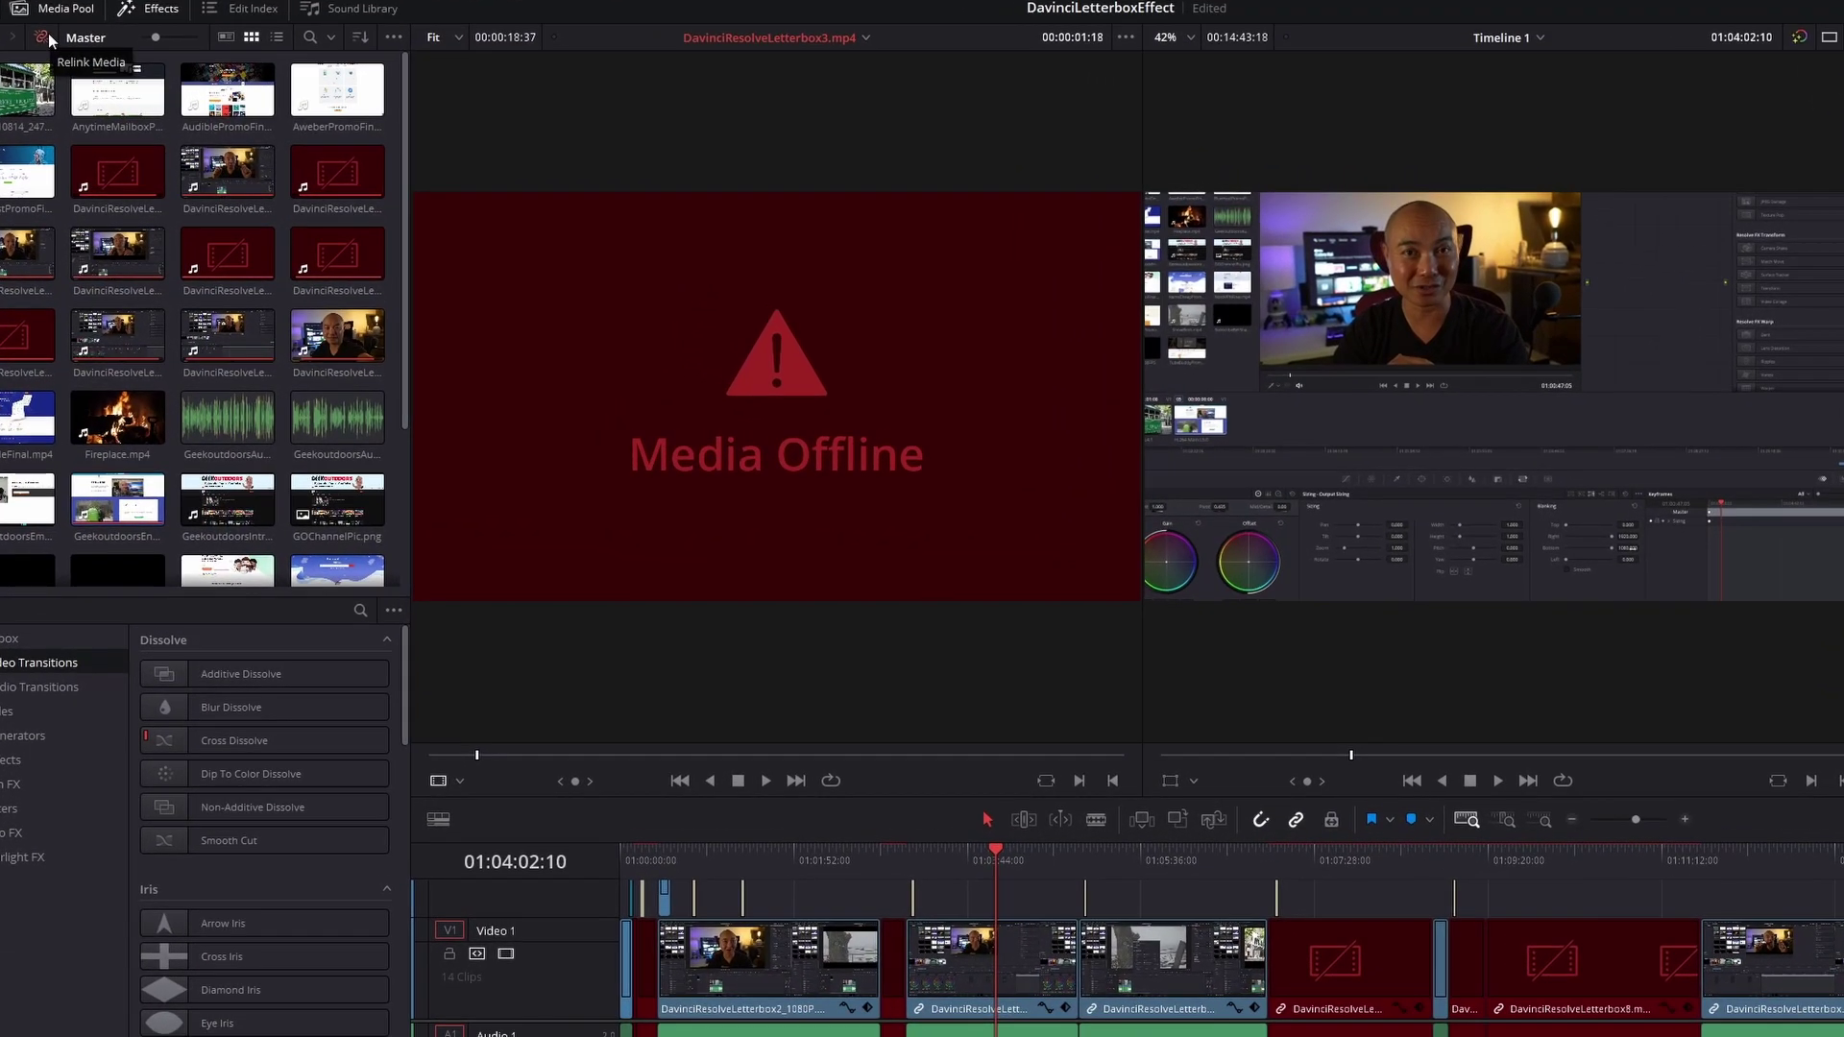
Step: Open Relink Media for the 5 missing clips, trying and cancelling both folder browsing and Disk Search
click(43, 38)
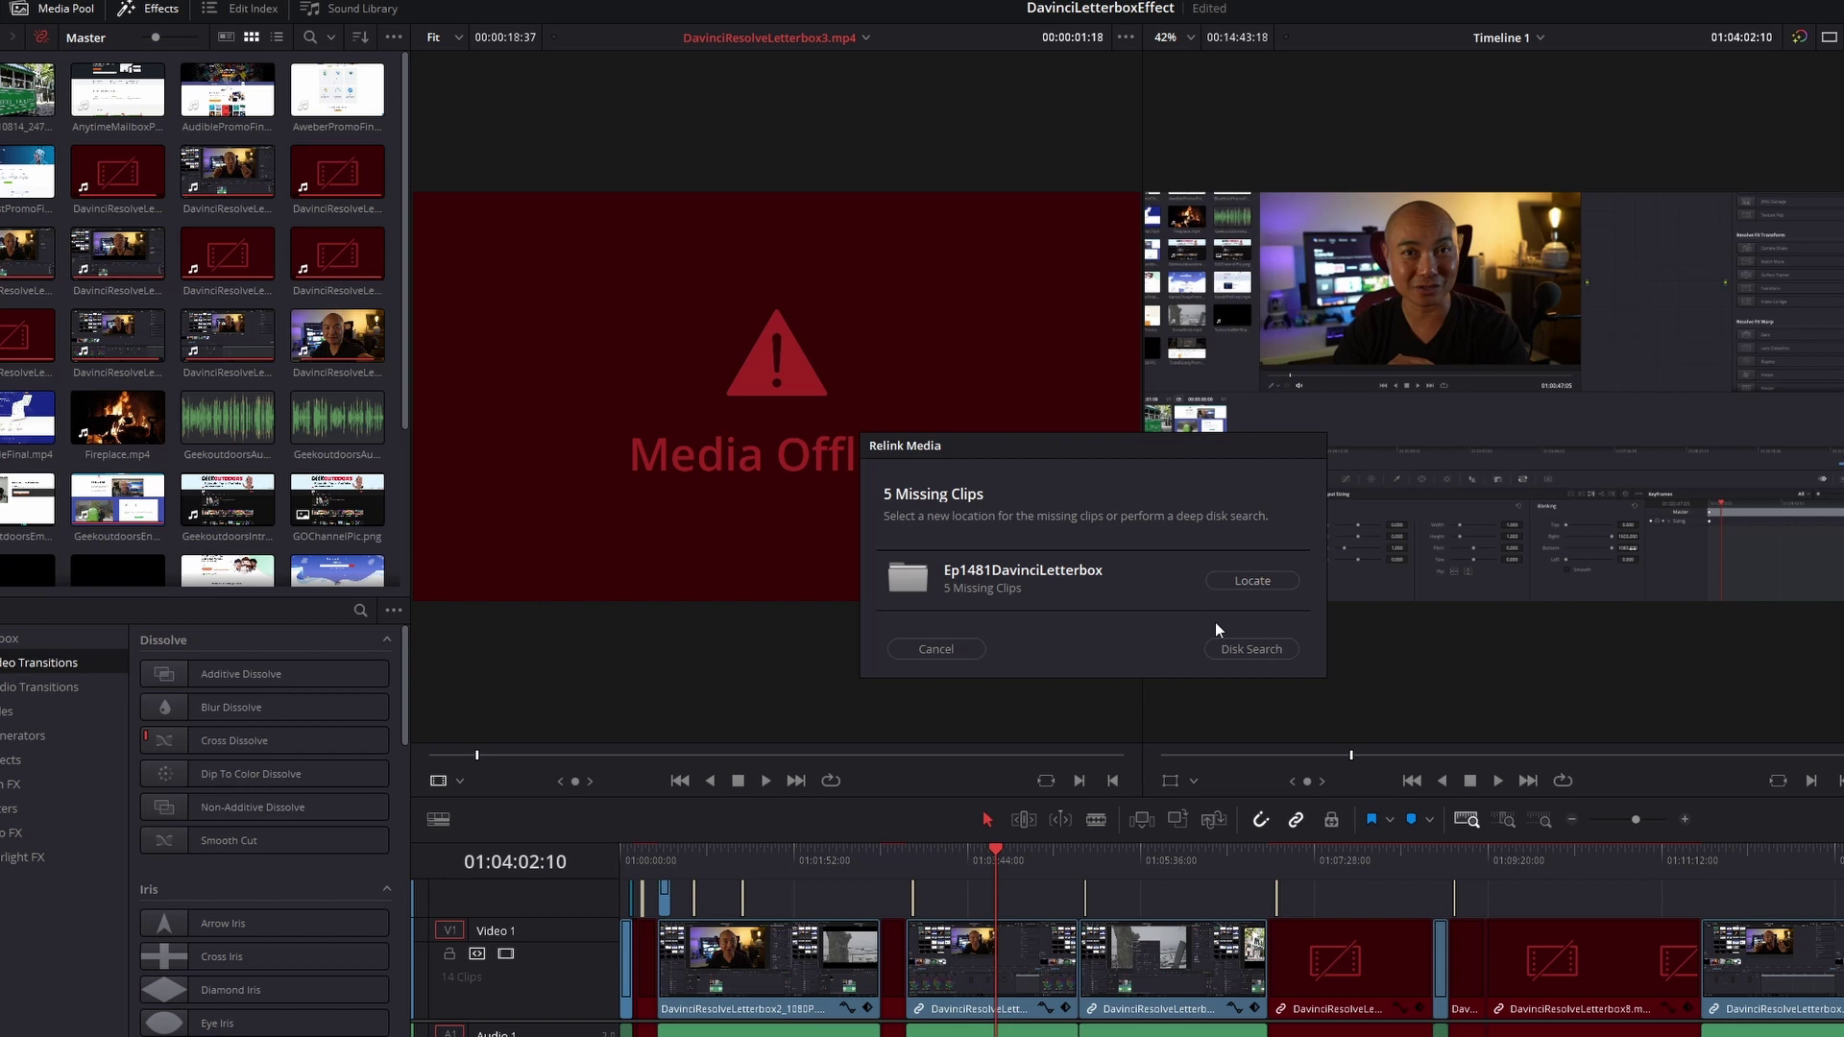
click(1267, 584)
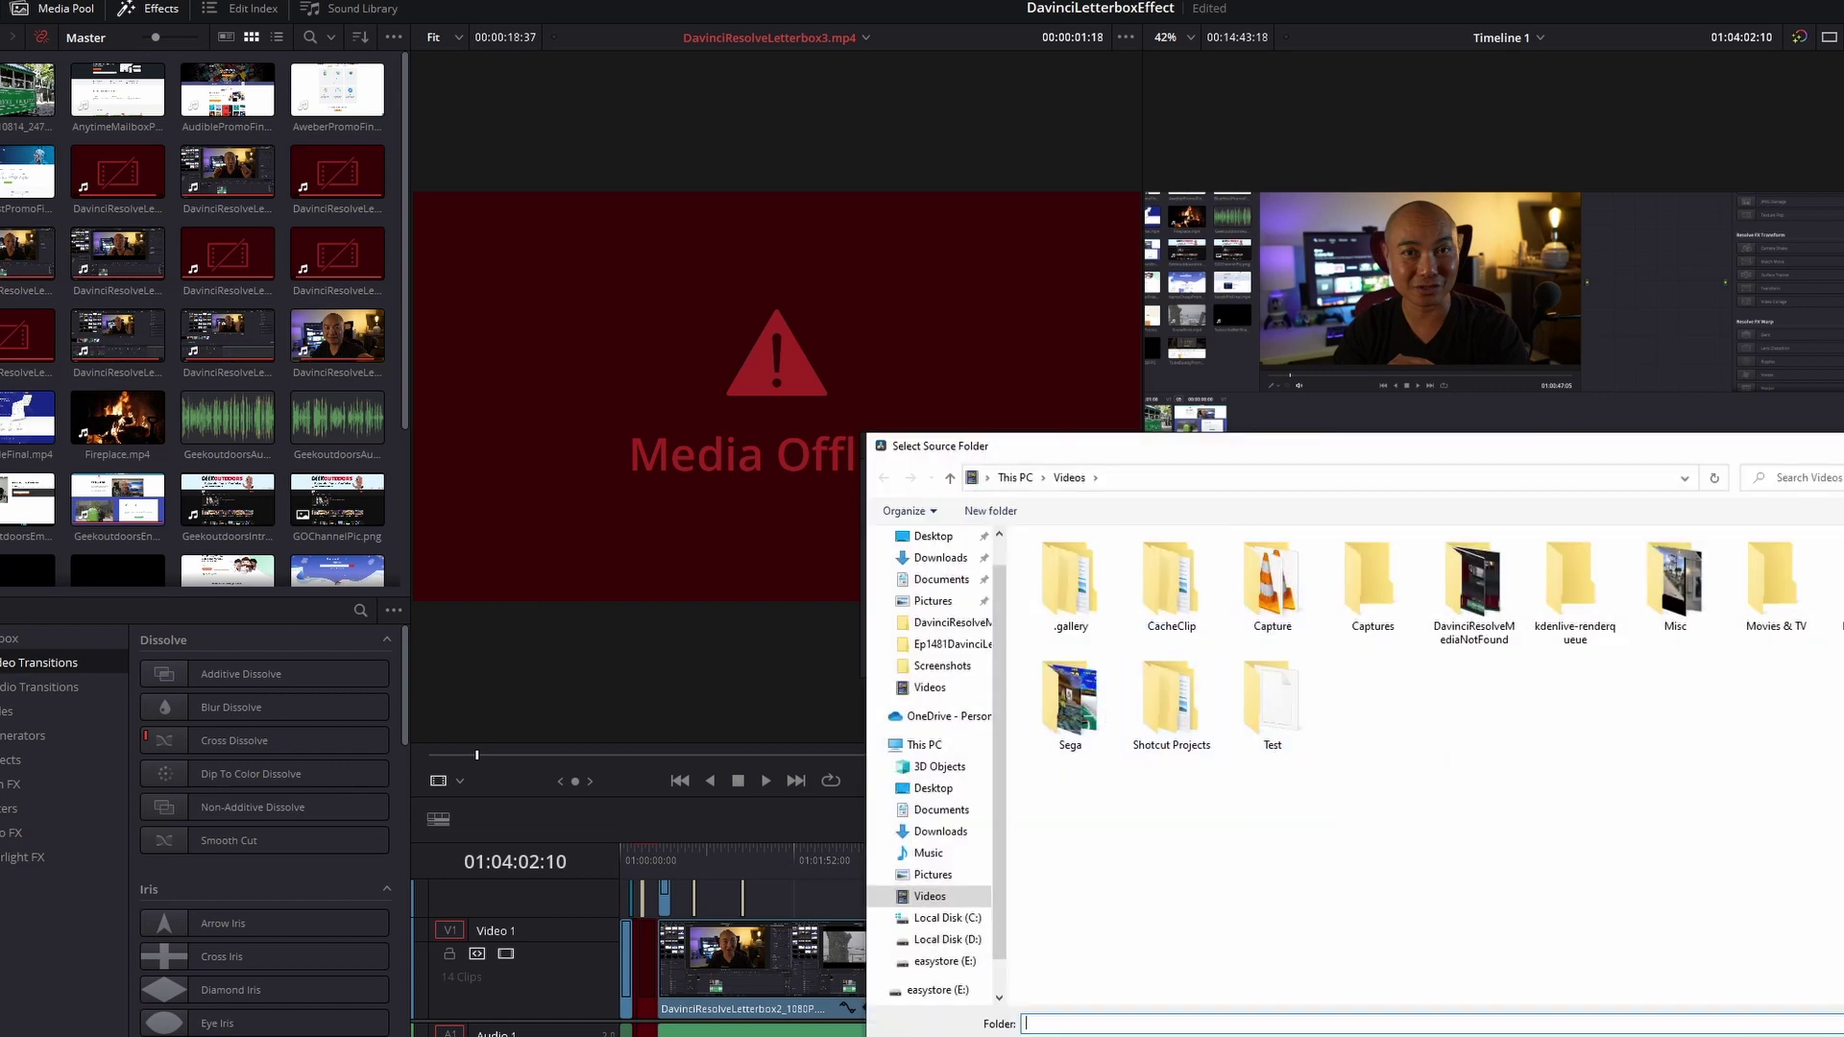
click(1809, 1014)
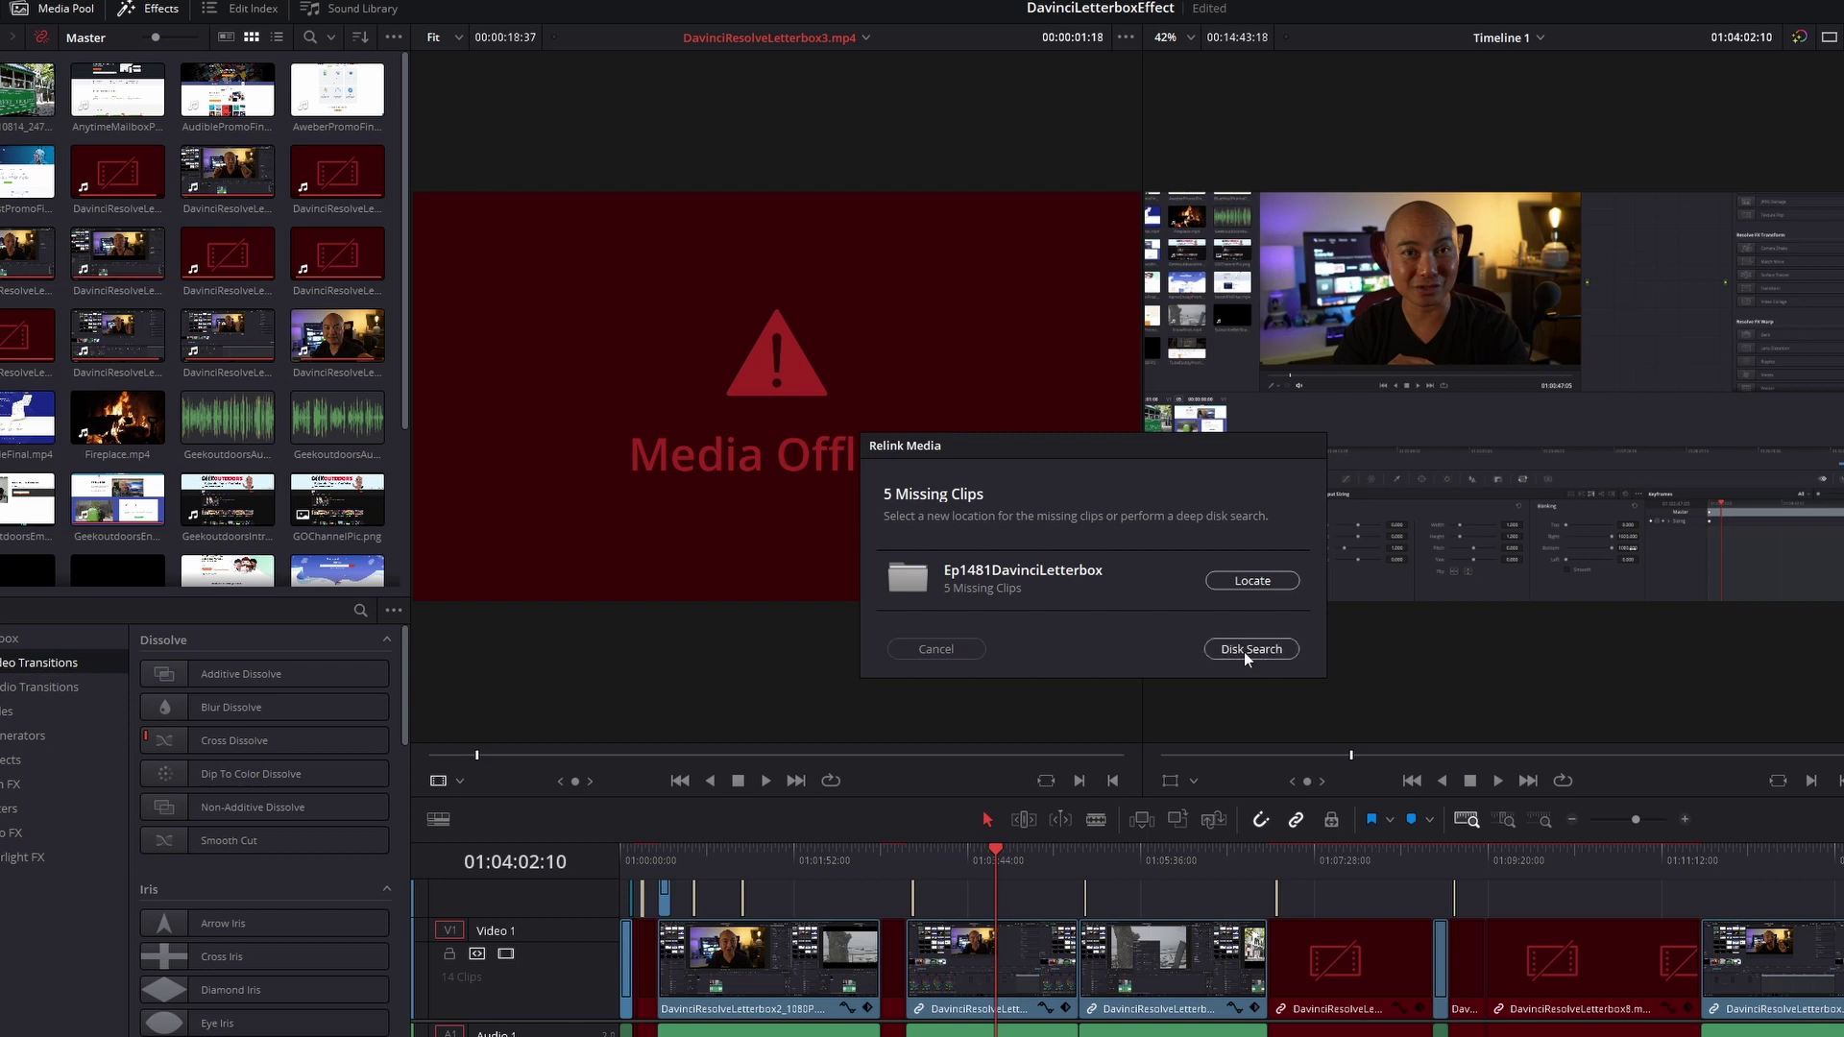
click(1253, 651)
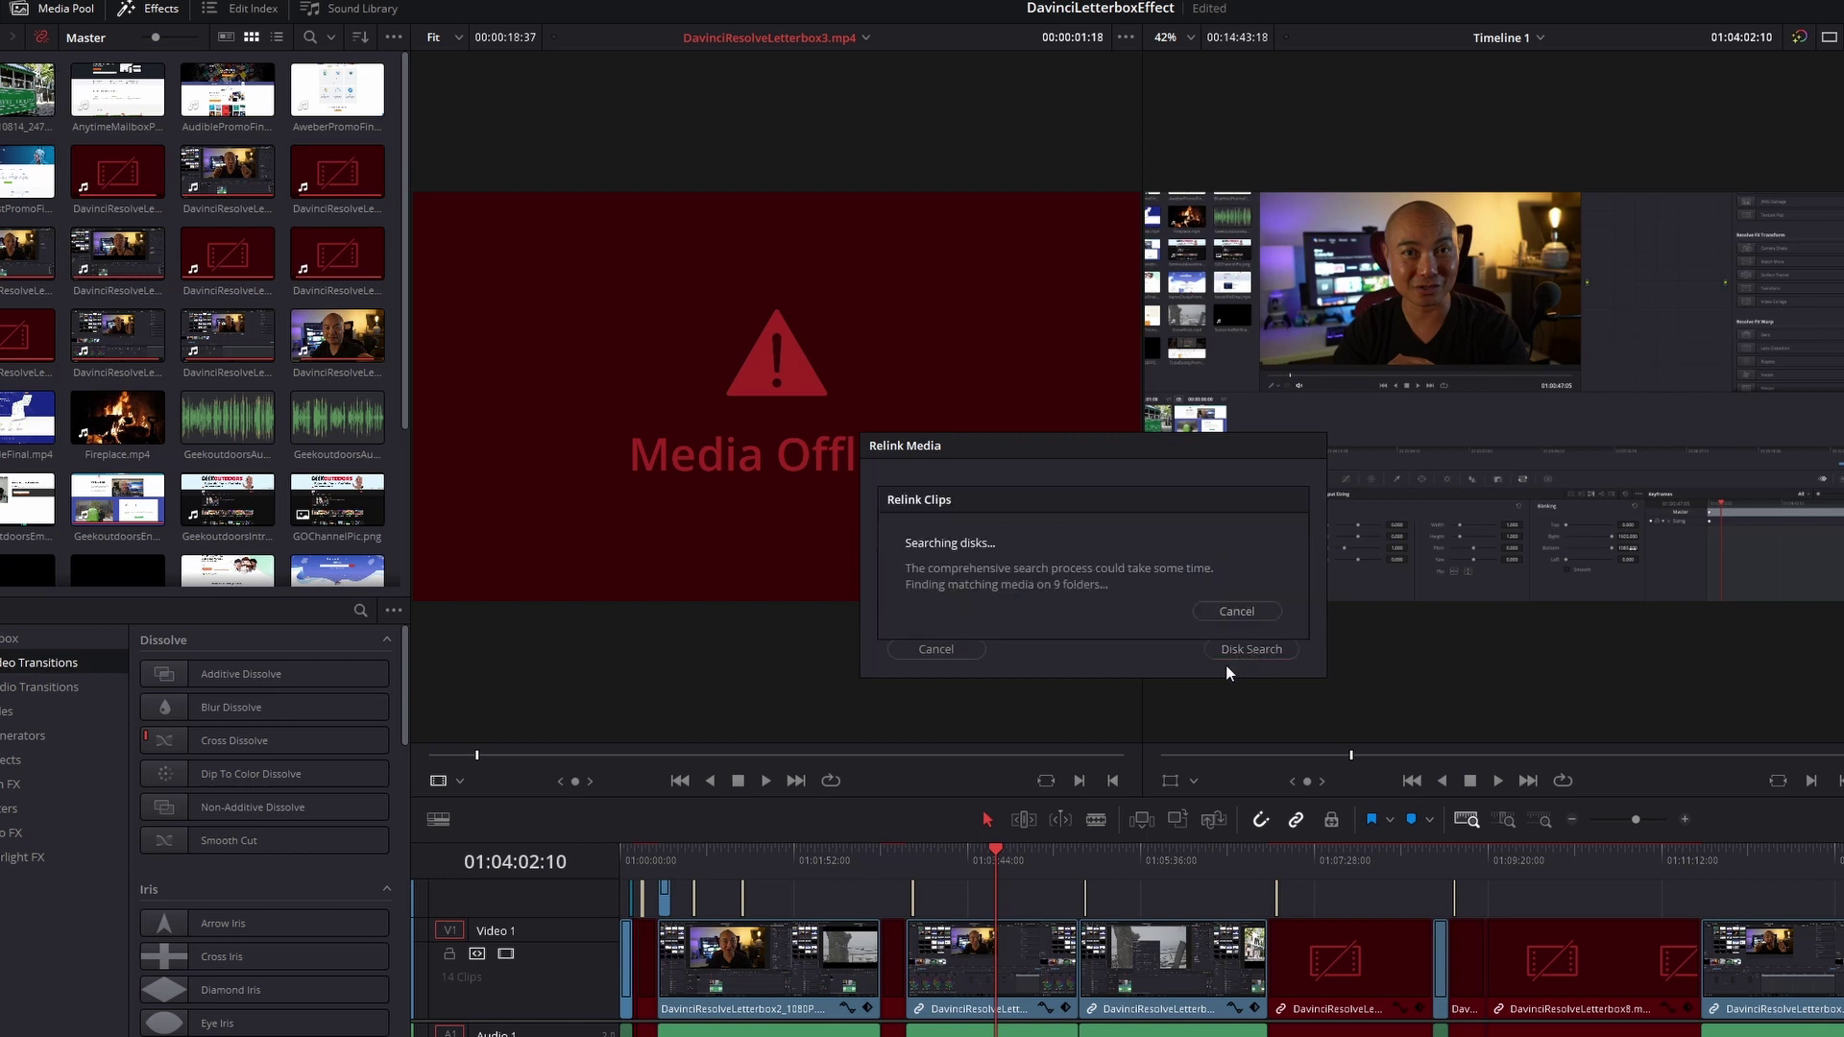
click(1215, 612)
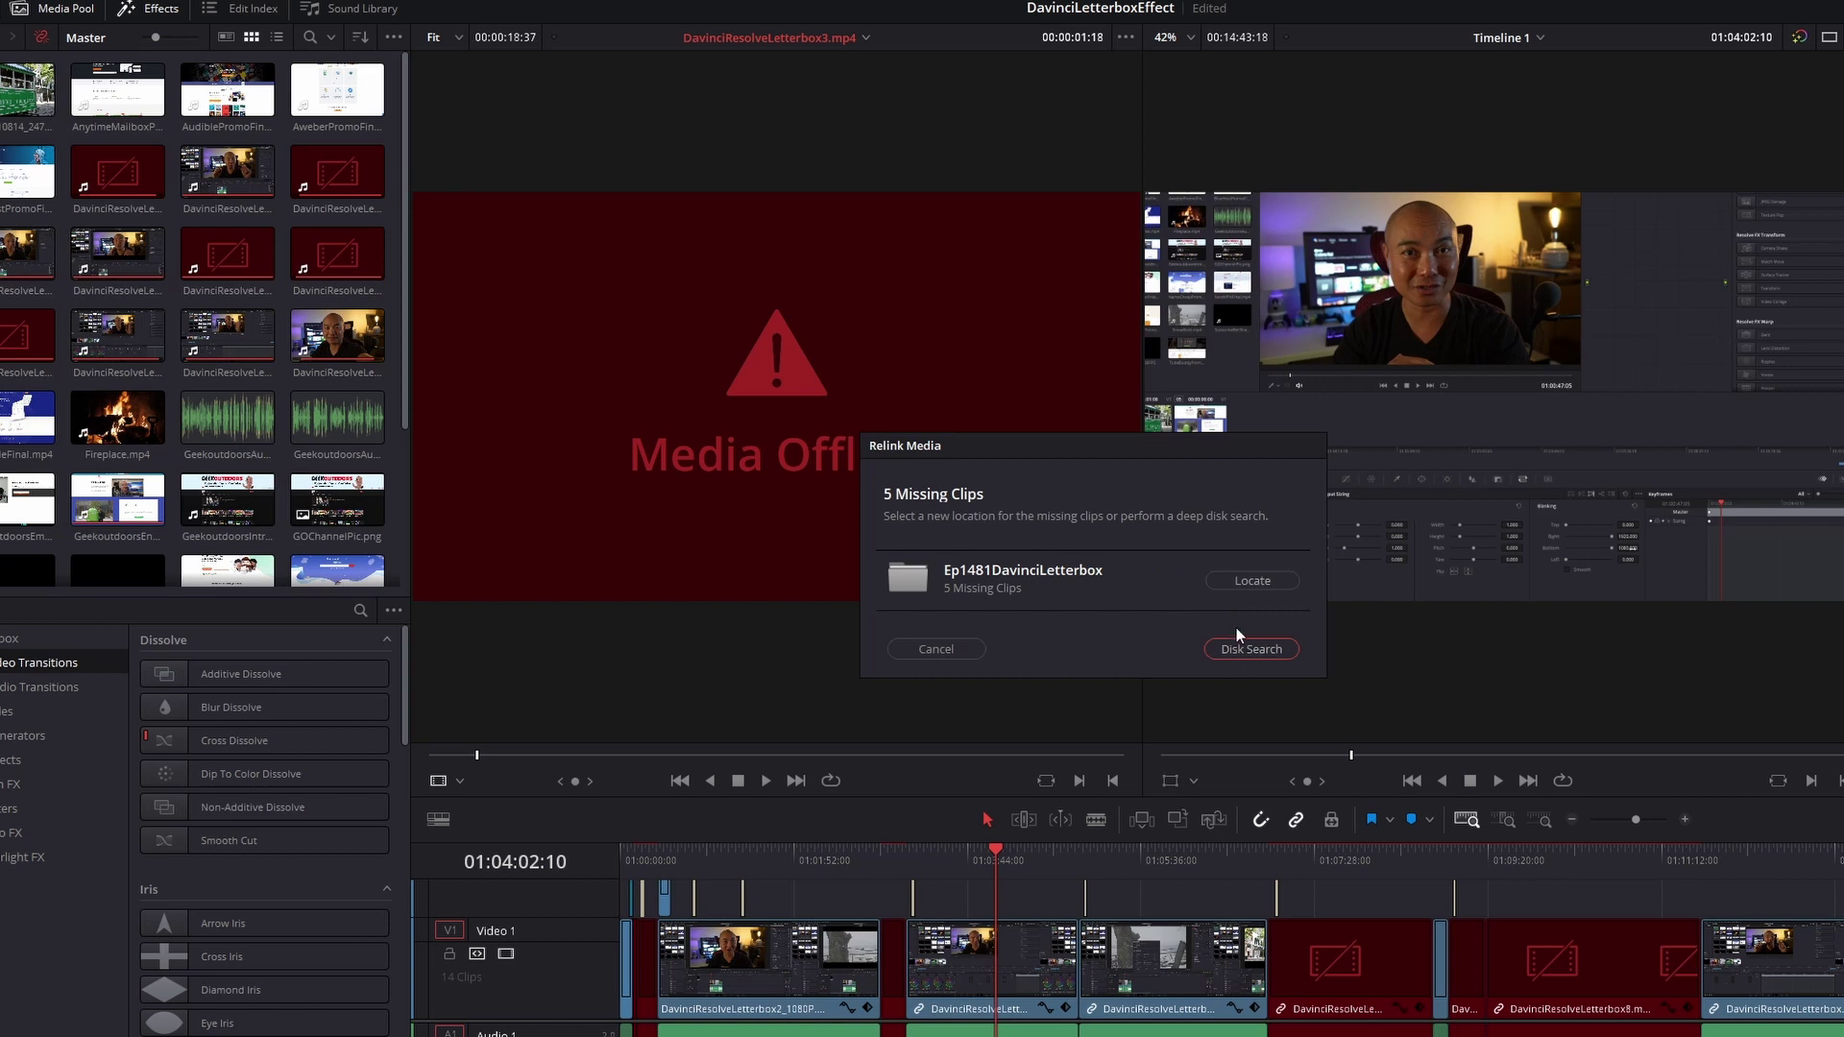
Step: Point Relink Media to D:\YouTube Workspace\Geek\NewLocationDavinciLetterbox for the 5 missing clips
click(1245, 580)
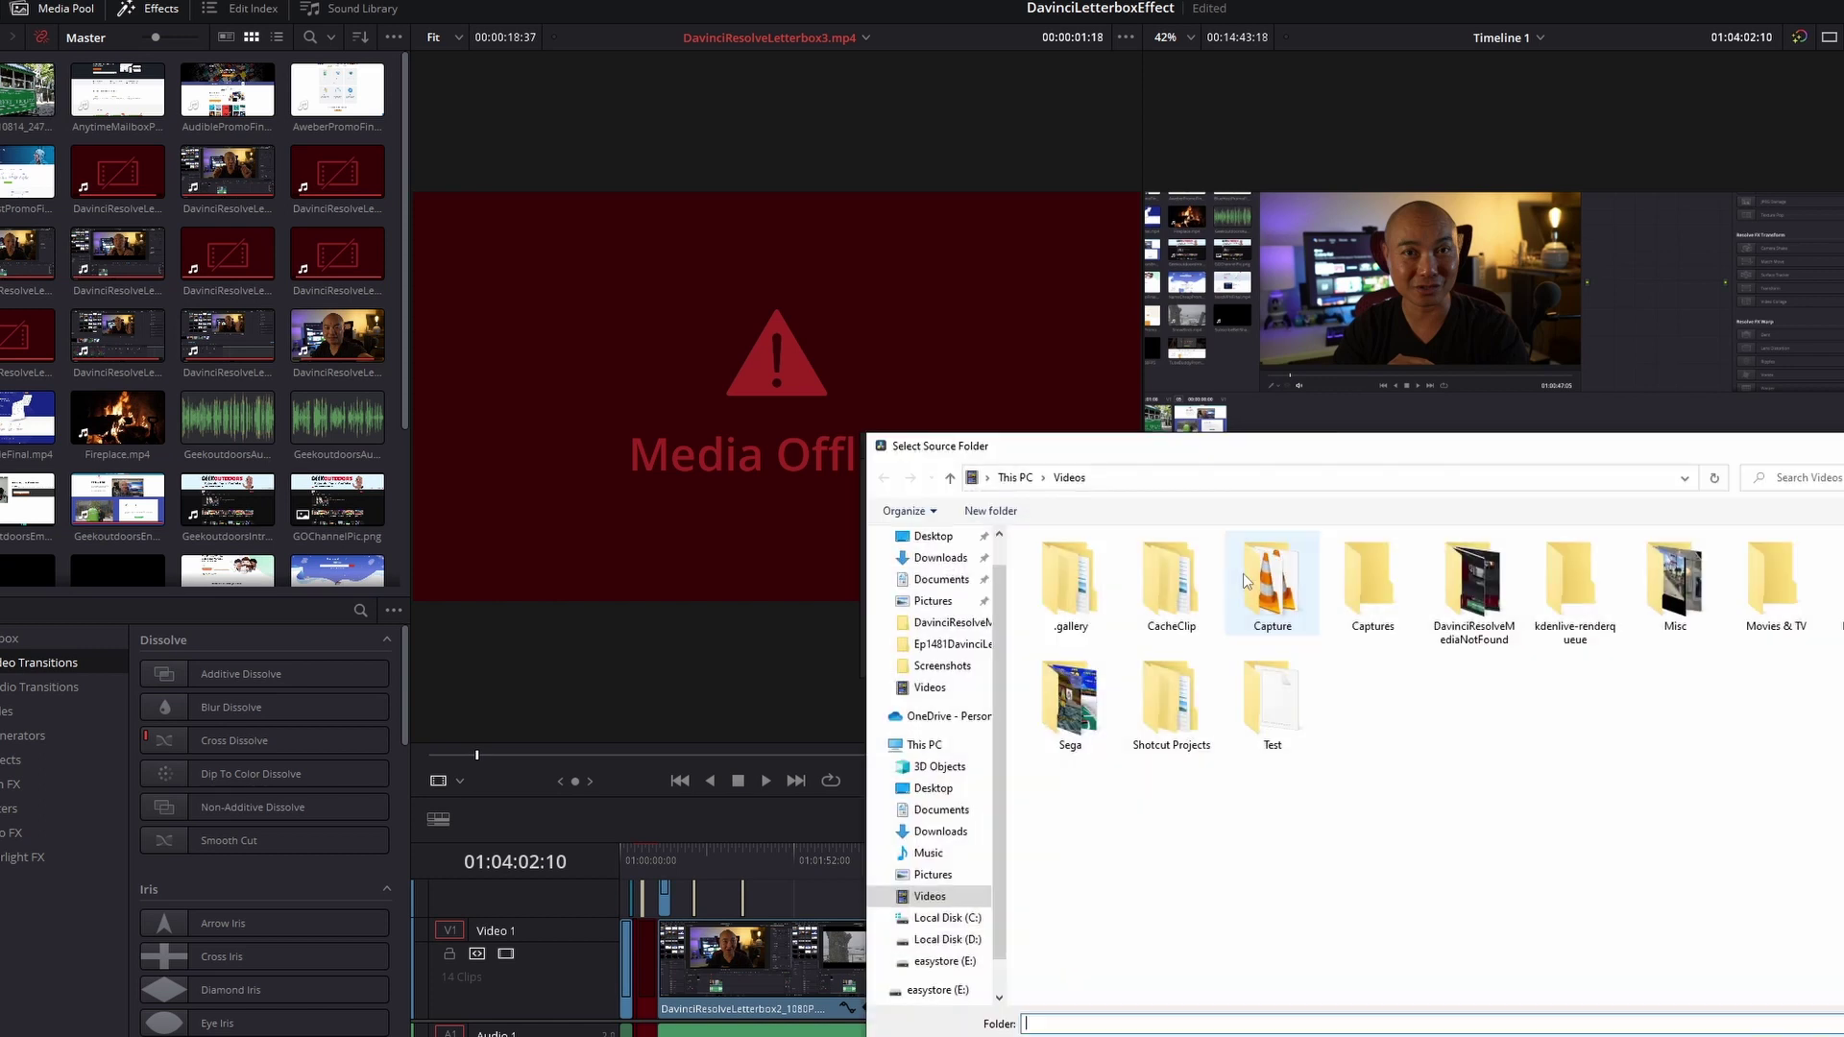
click(964, 940)
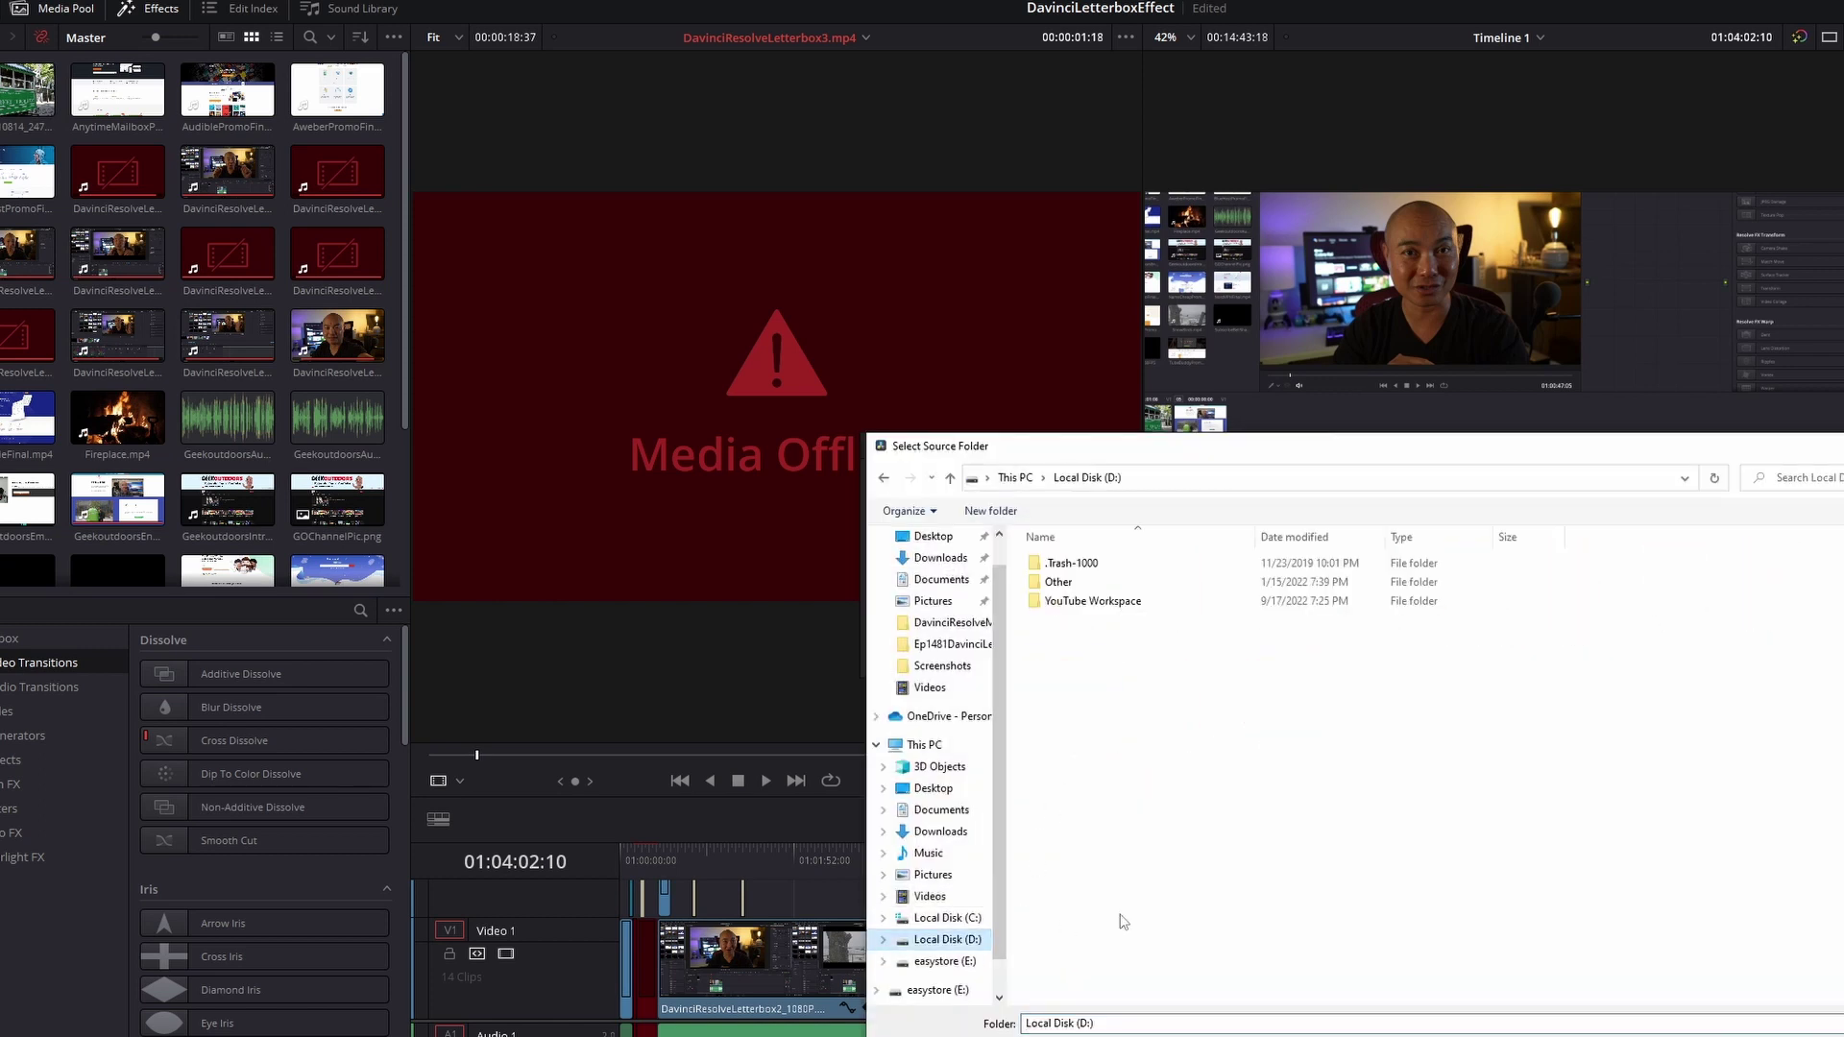
double_click(1105, 603)
double_click(1092, 601)
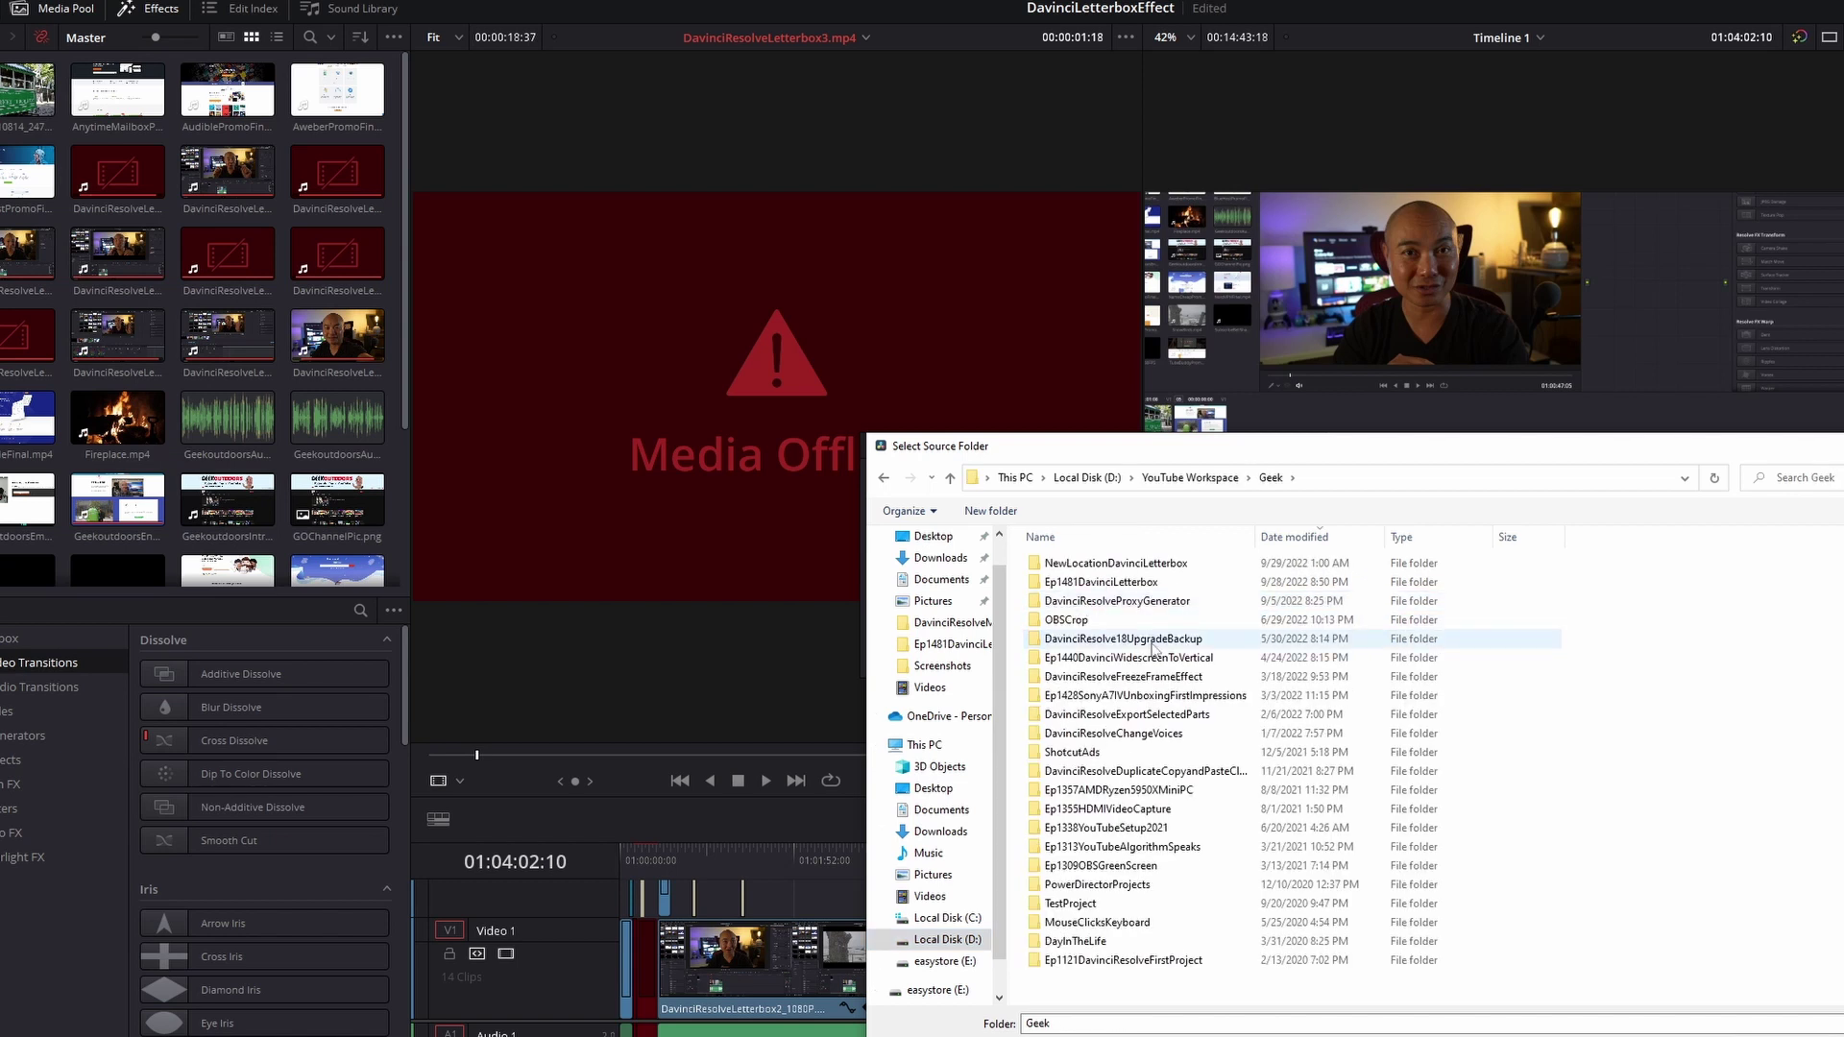
click(1116, 564)
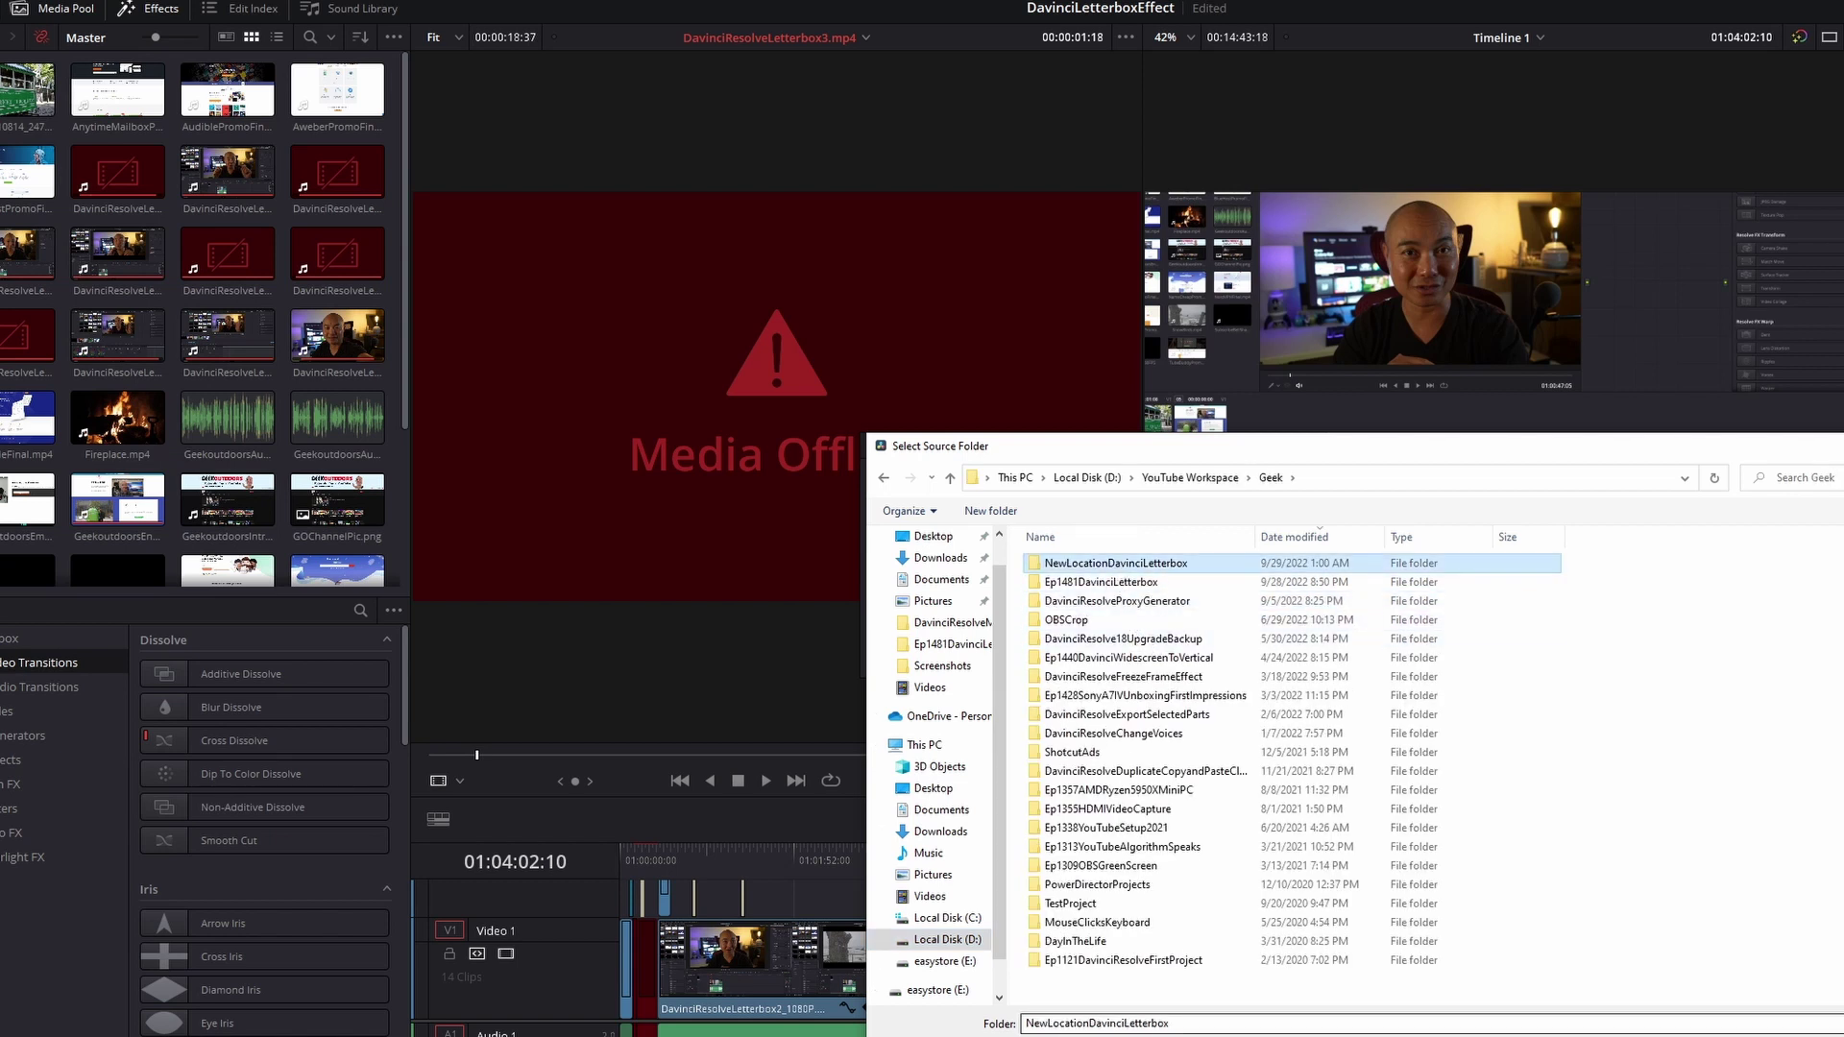
key(Return)
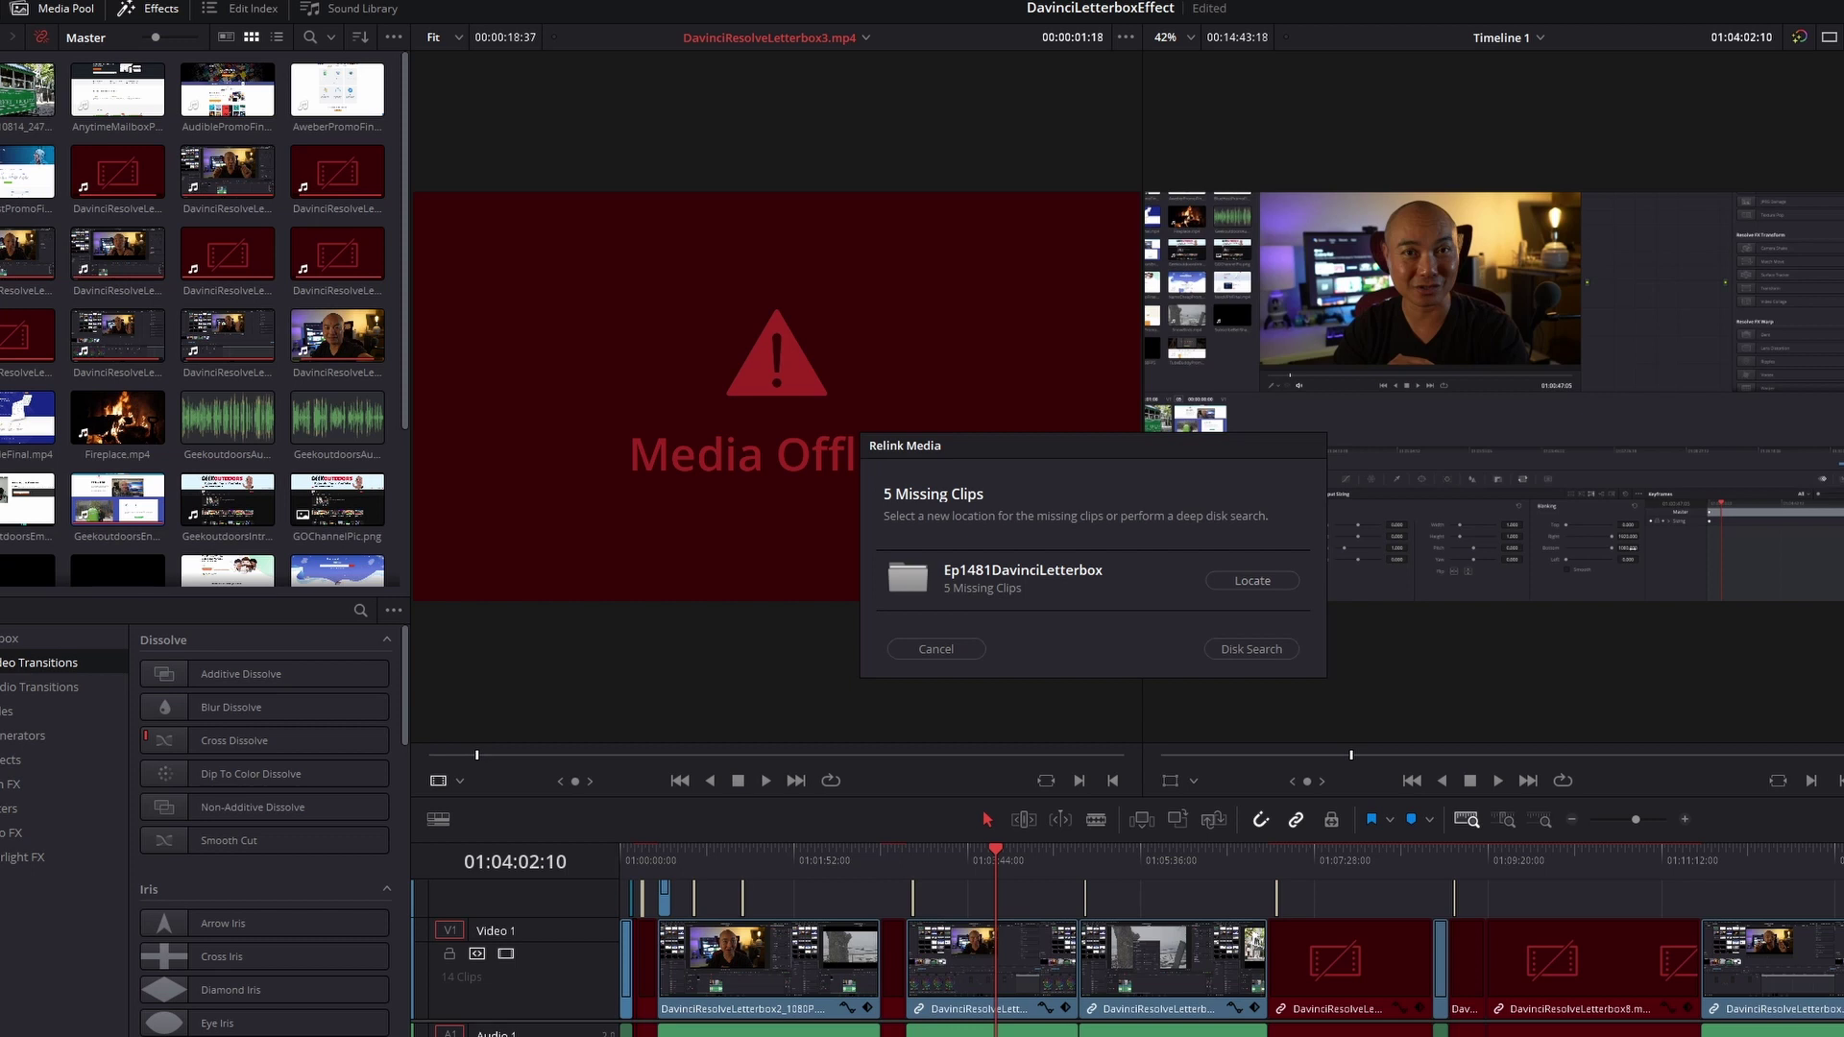